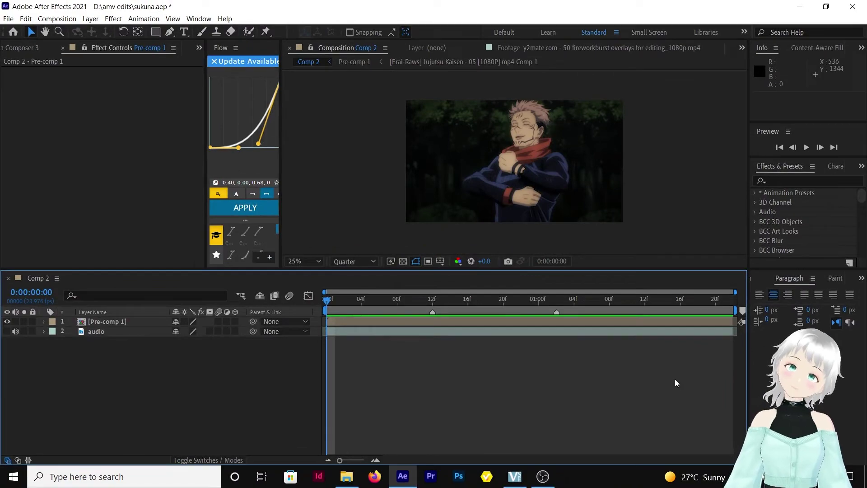
Turn on motion blur and the 3D layer option for Pre-comp 1, with motion blur enabled for the composition
click(103, 334)
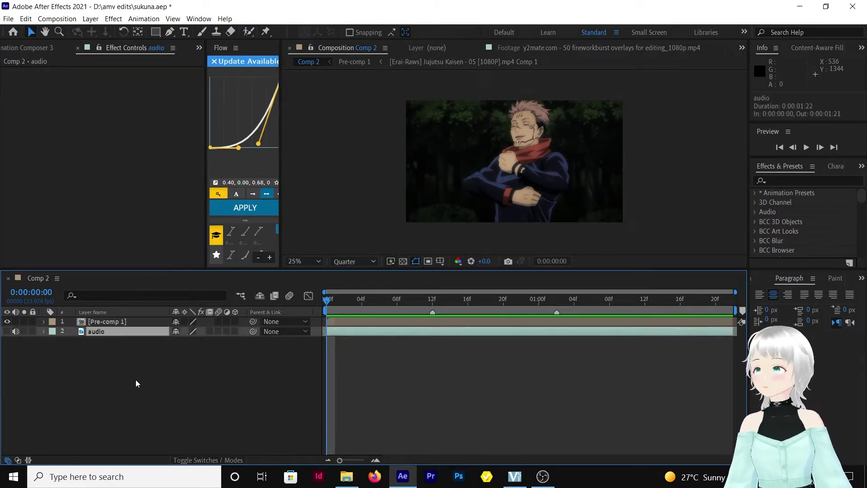
click(121, 322)
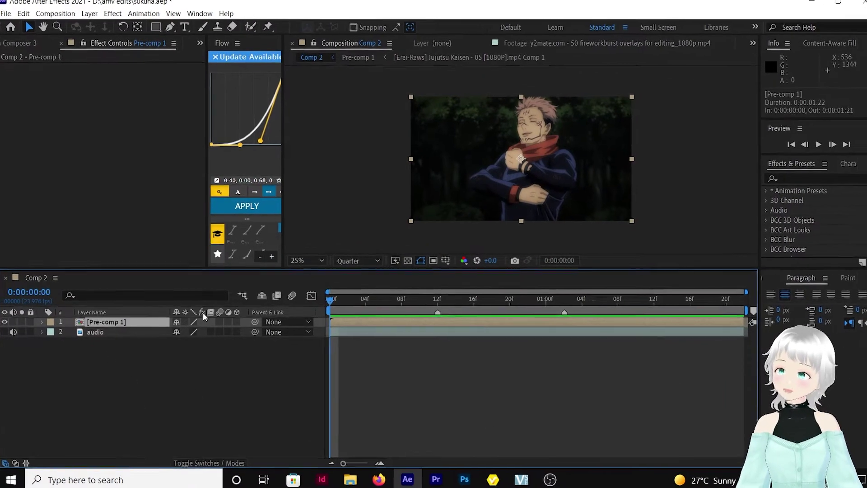
click(219, 322)
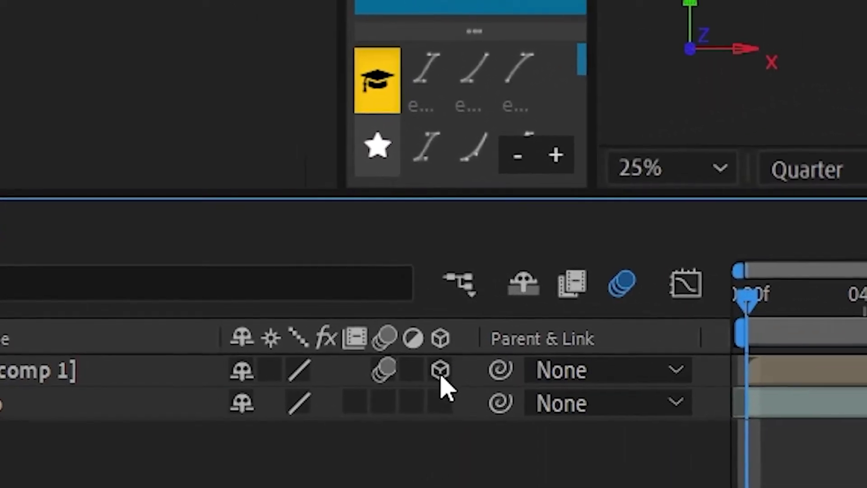
Add a two-node camera layer named Camera 1 to the composition
right_click(306, 461)
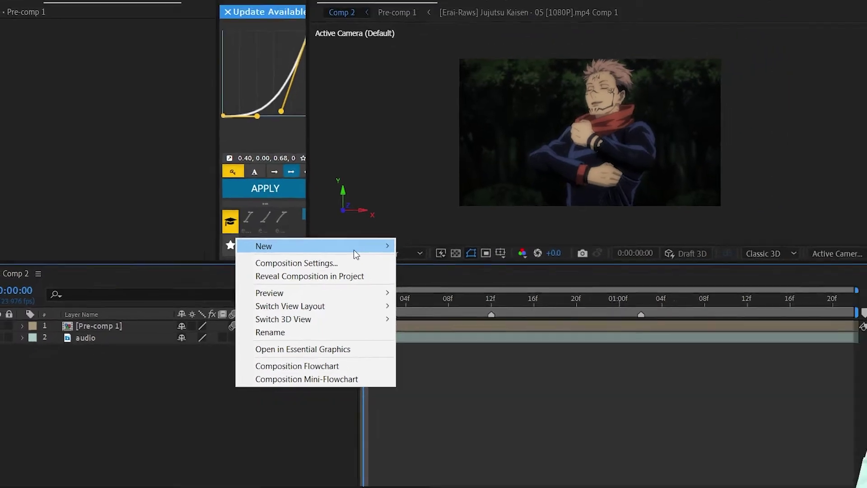
mouse_move(521, 210)
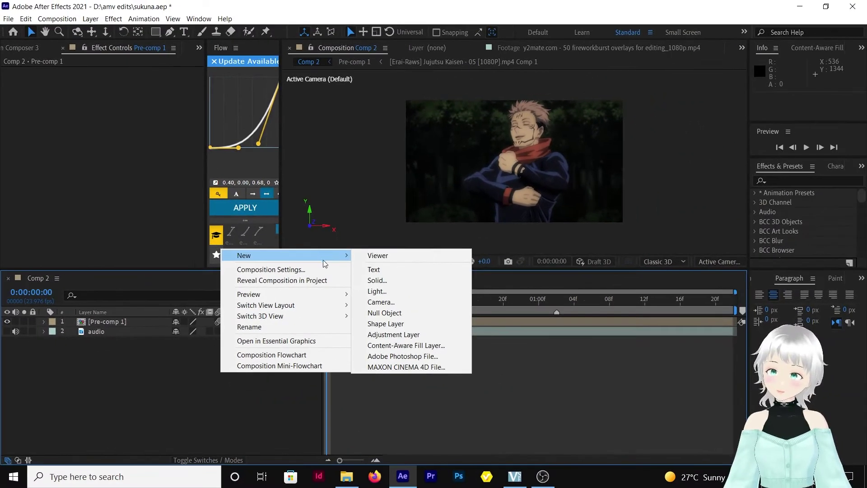
click(381, 302)
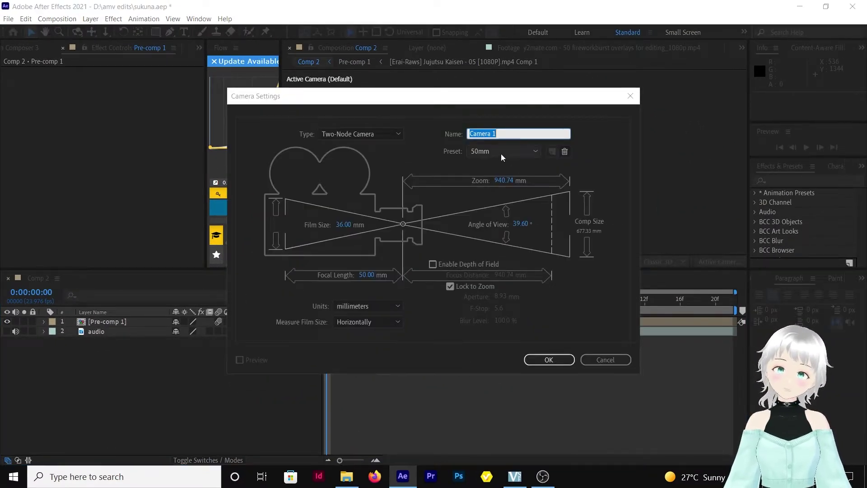
click(501, 152)
click(505, 168)
click(549, 360)
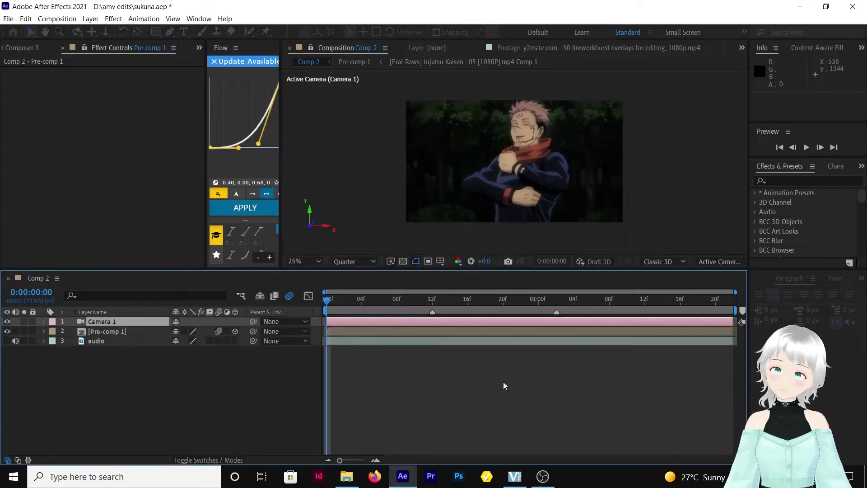
Add a null object to the composition and parent Camera 1 to it
right_click(201, 389)
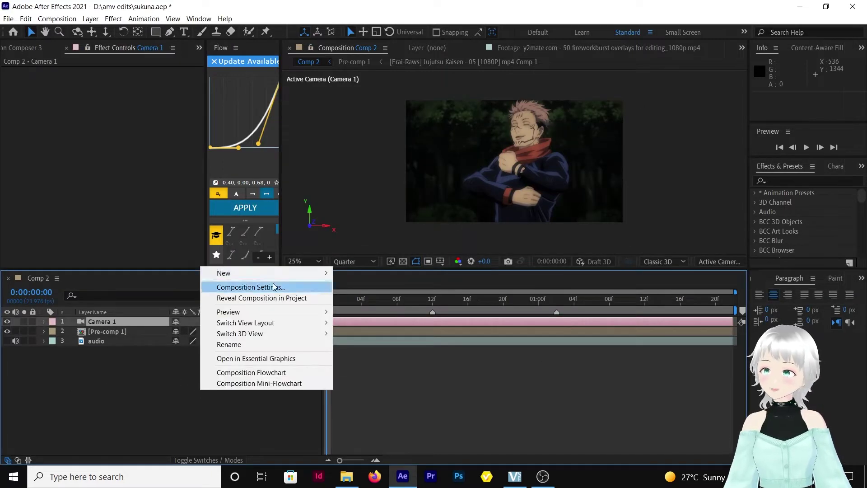
mouse_move(273, 272)
click(373, 334)
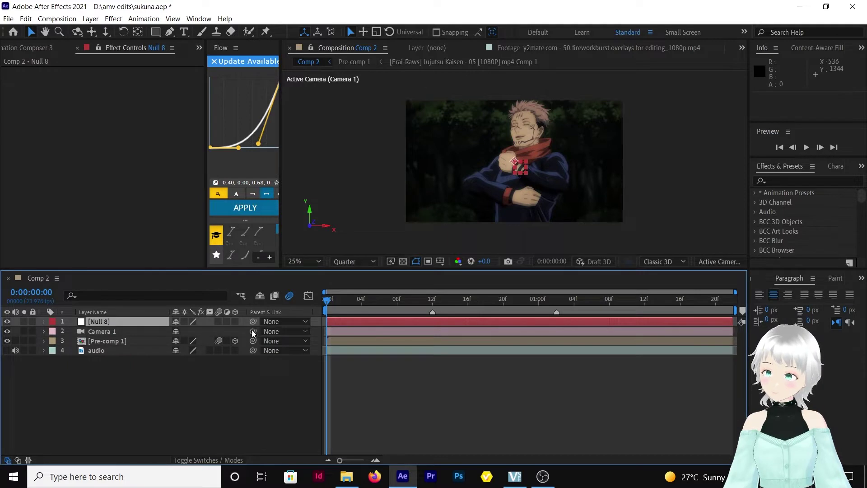
drag(253, 330, 256, 320)
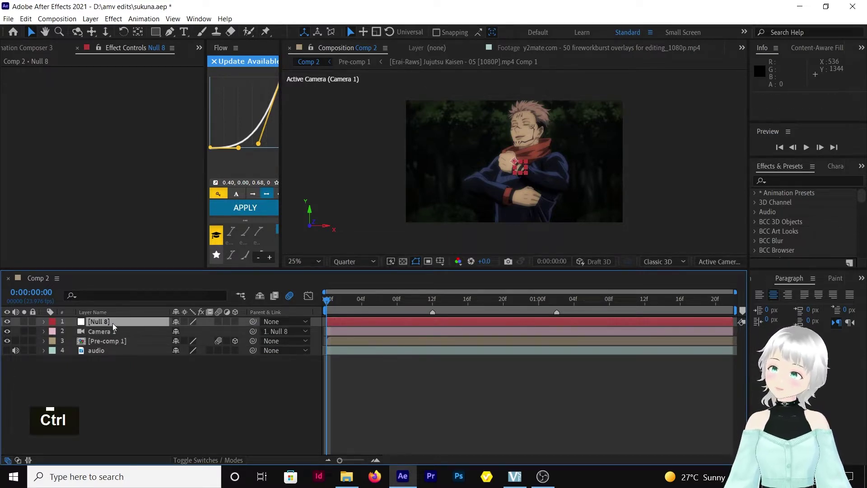
Duplicate the null four times and parent each null to the one directly above it
key(ctrl+d)
key(ctrl+d)
key(ctrl+d)
key(ctrl+d)
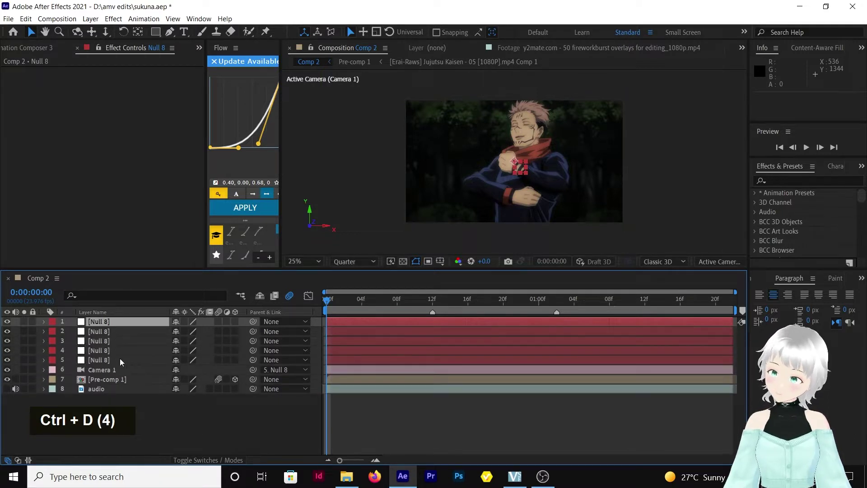
drag(255, 359, 253, 321)
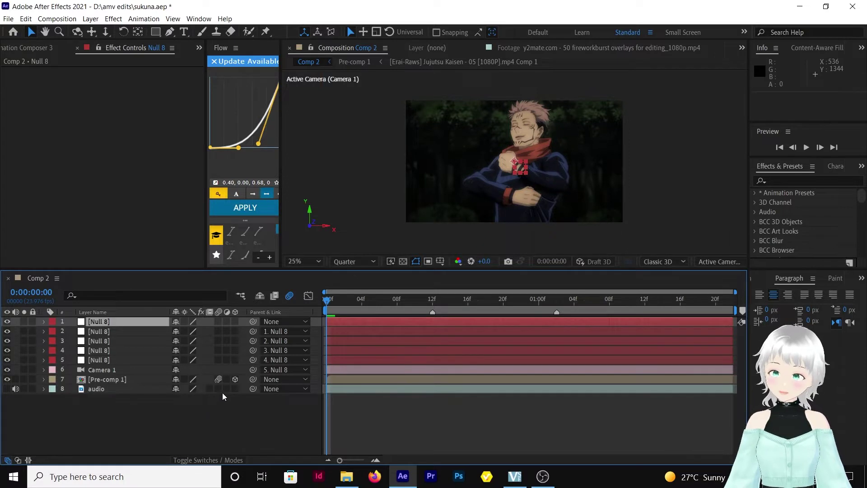
Add an empty text layer over the footage and duplicate it twice
key(ctrl+t)
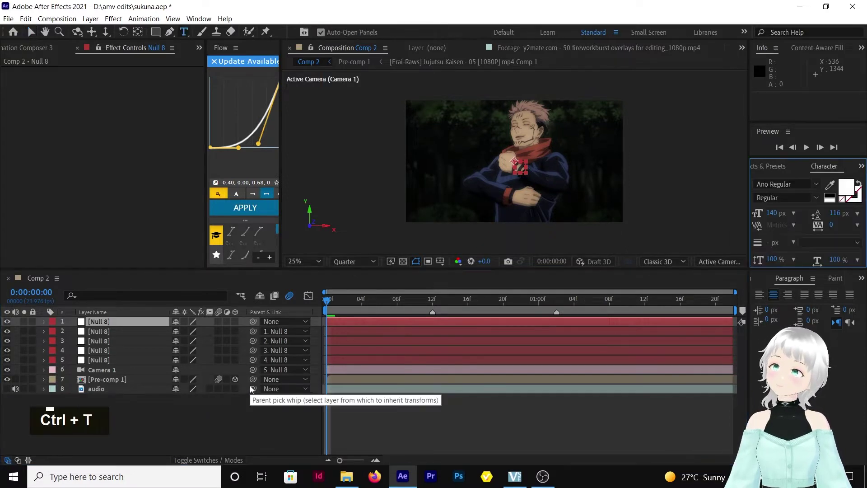
click(171, 430)
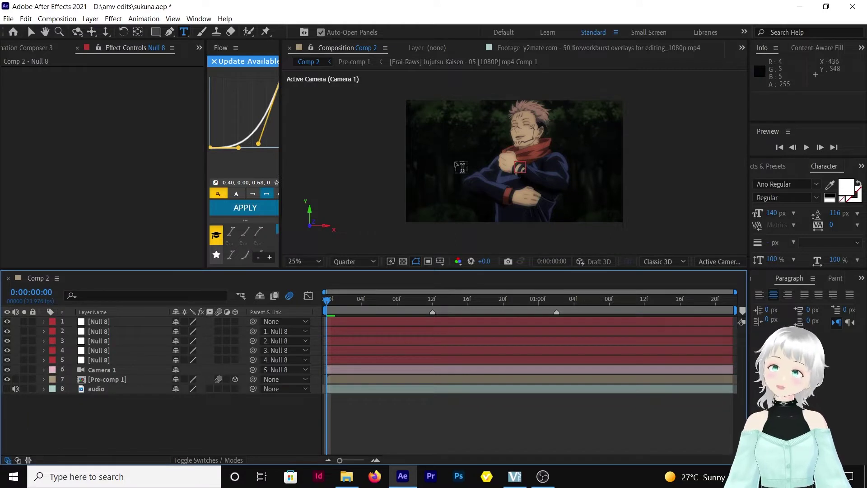
click(456, 160)
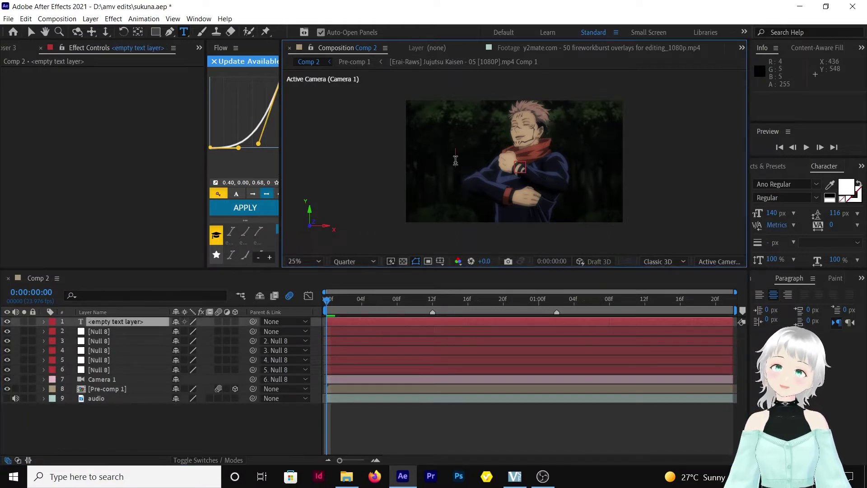
click(134, 333)
click(133, 325)
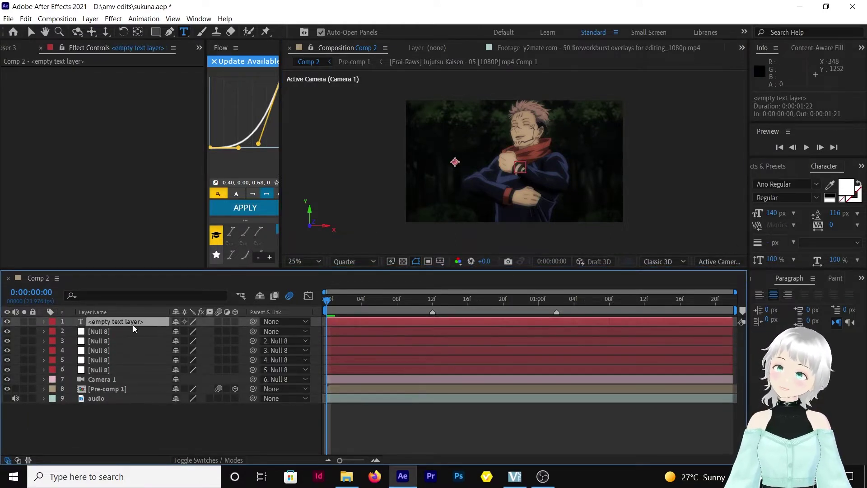
key(ctrl+d)
key(ctrl+d)
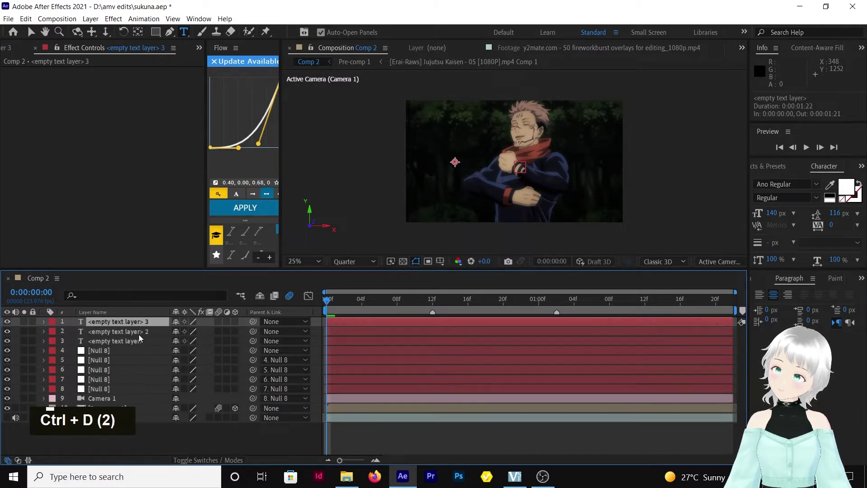
Fill the three text layers, from the lowest upward, with YOU GOT ME, TOO and ATTACHED
click(140, 343)
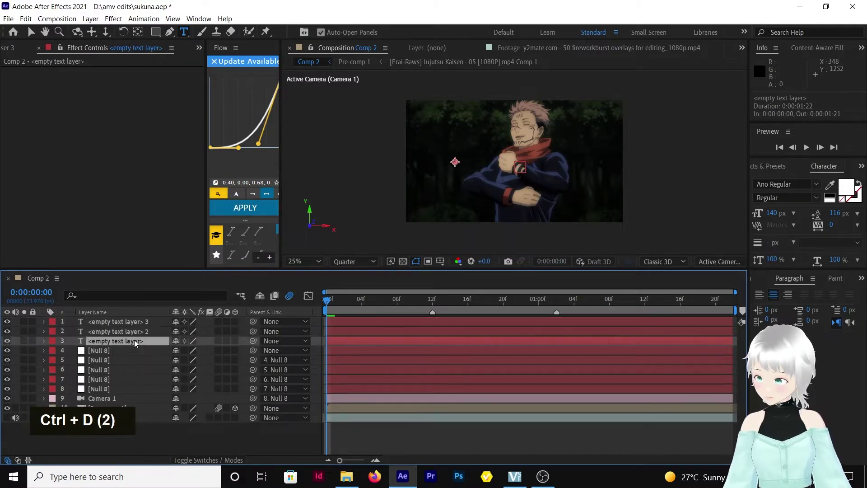
double_click(134, 340)
key(Caps_Lock)
text(YOU GOT ME)
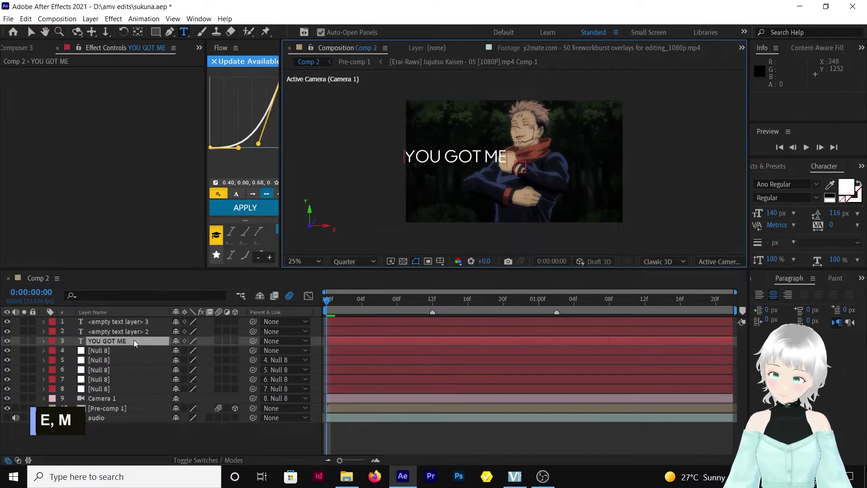
double_click(124, 331)
text(TOO)
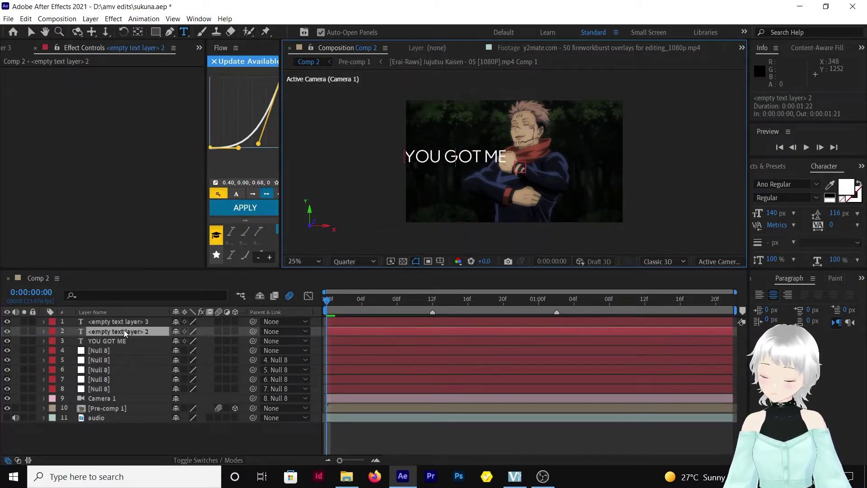
click(134, 322)
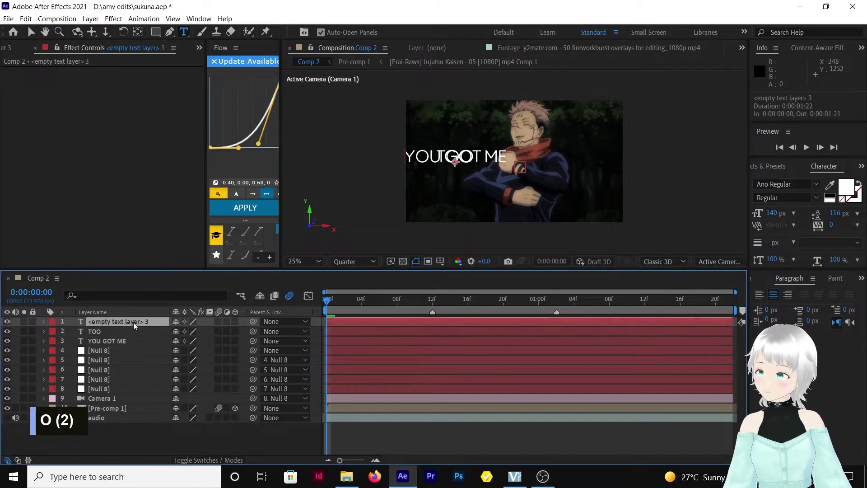
double_click(134, 321)
text(A)
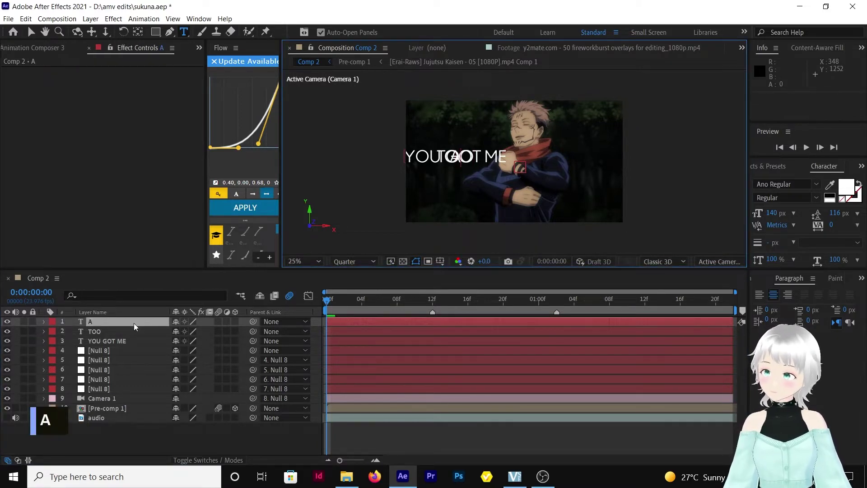
text(TTACHED)
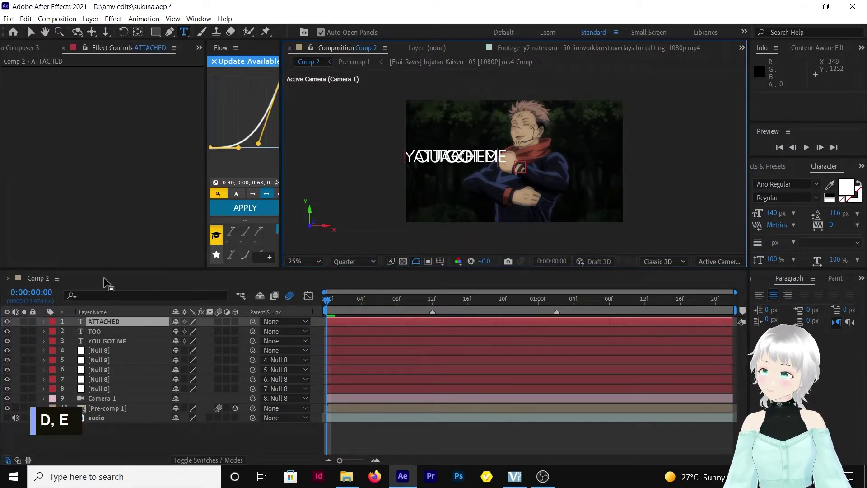
Turn on motion blur and 3D for all three text layers and hide them
click(221, 331)
key(Caps_Lock)
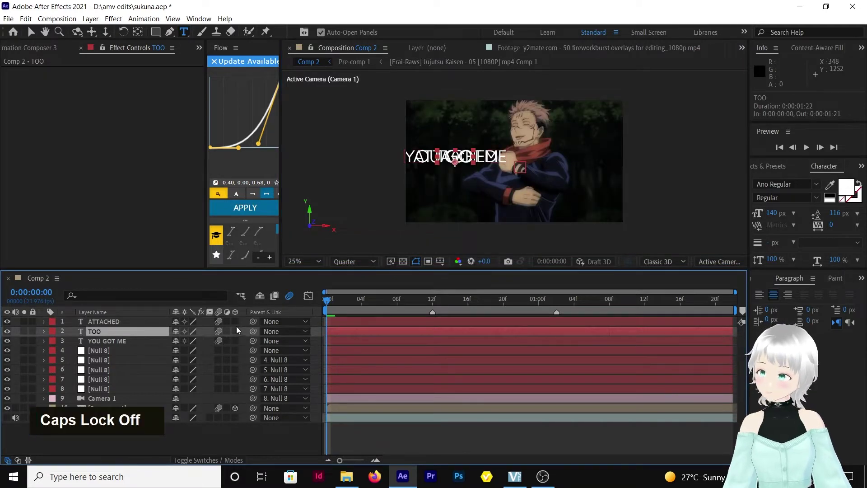
drag(236, 322, 235, 340)
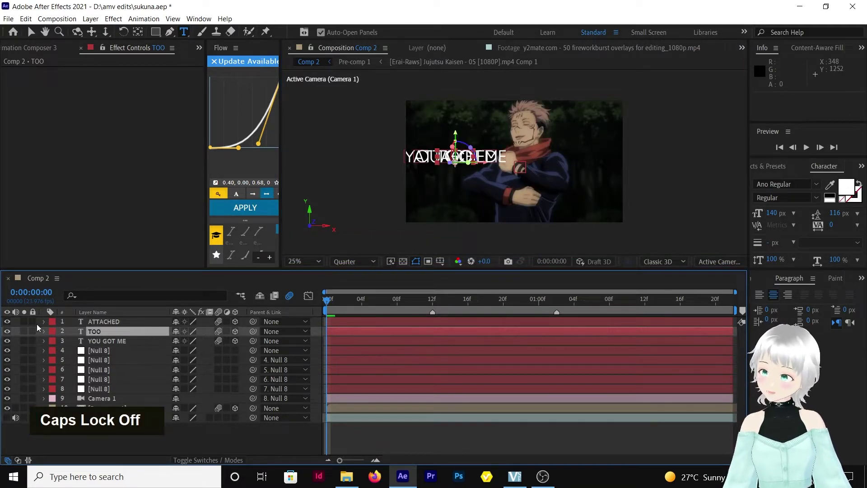
drag(10, 324, 7, 341)
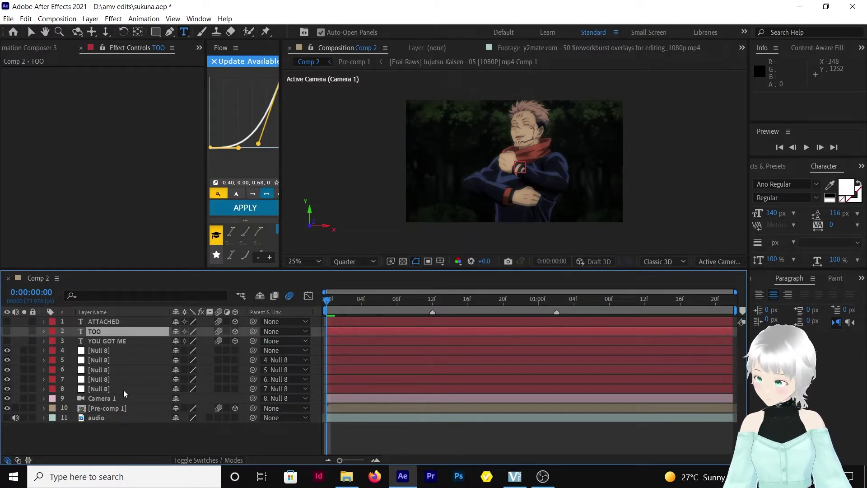
Make all five null layers 3D
click(107, 388)
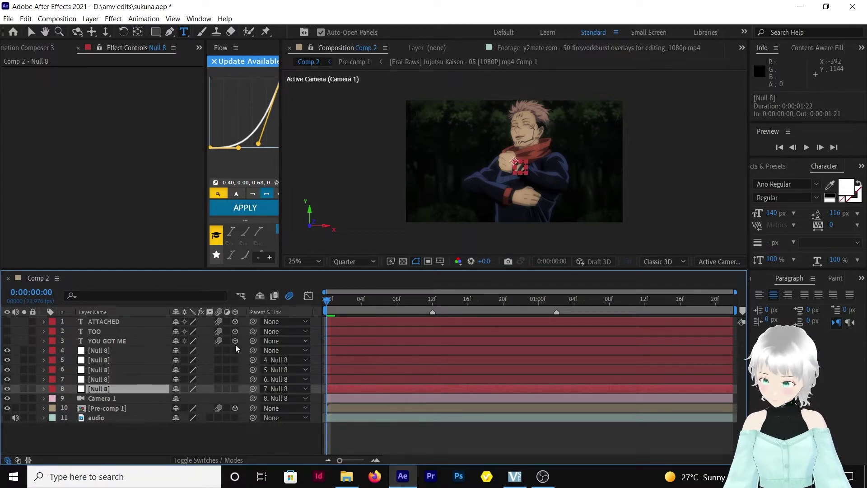
key(ctrl+shift+a)
drag(235, 350, 234, 393)
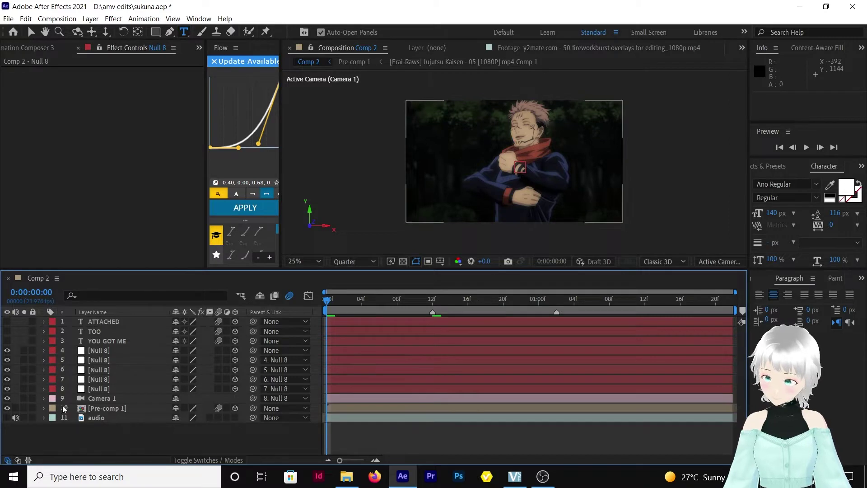
Add Position keyframes to the null directly above Camera 1 at frame 0 and at the first marker, frame 12
click(99, 388)
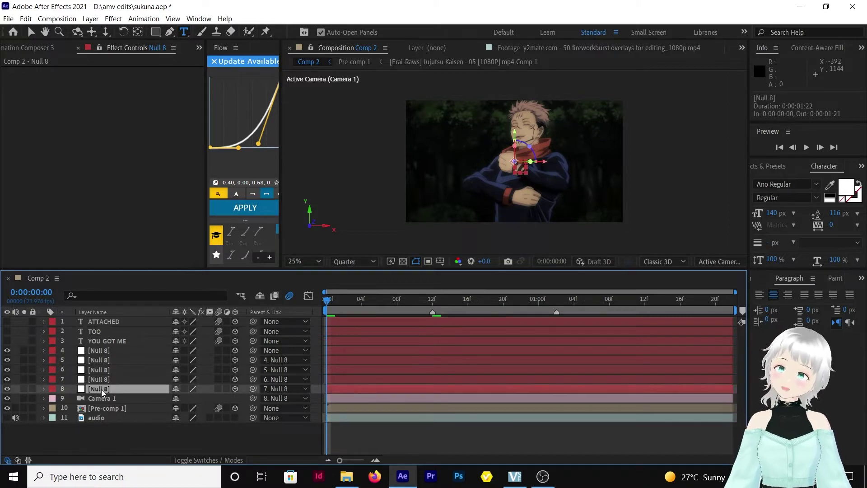
key(p)
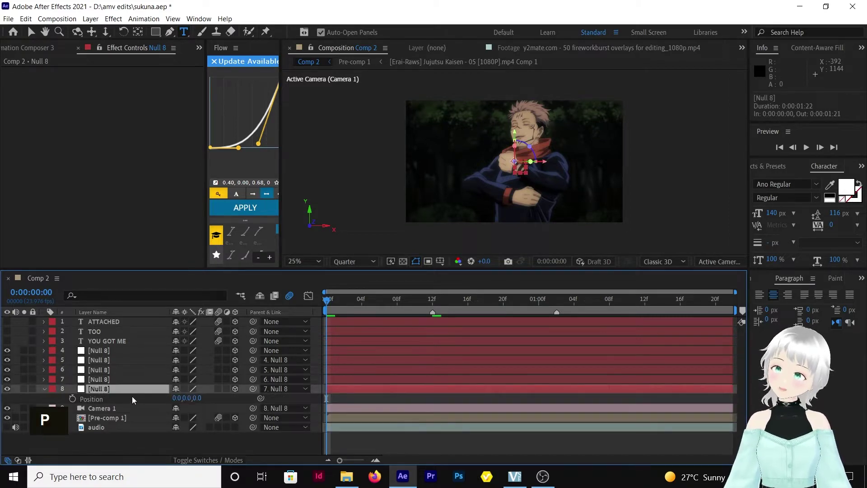
click(72, 399)
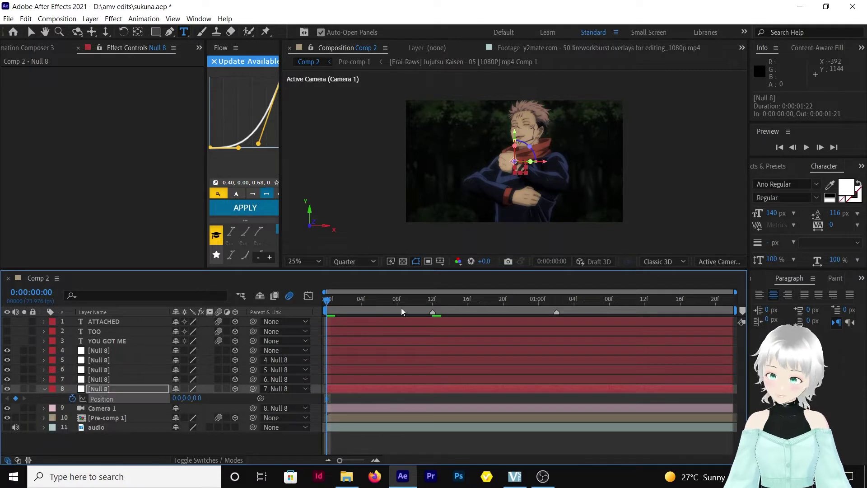
click(434, 300)
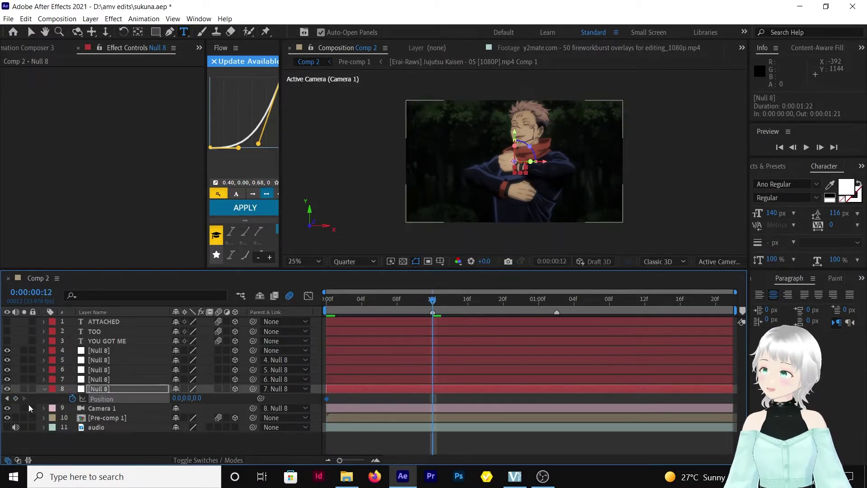
click(15, 398)
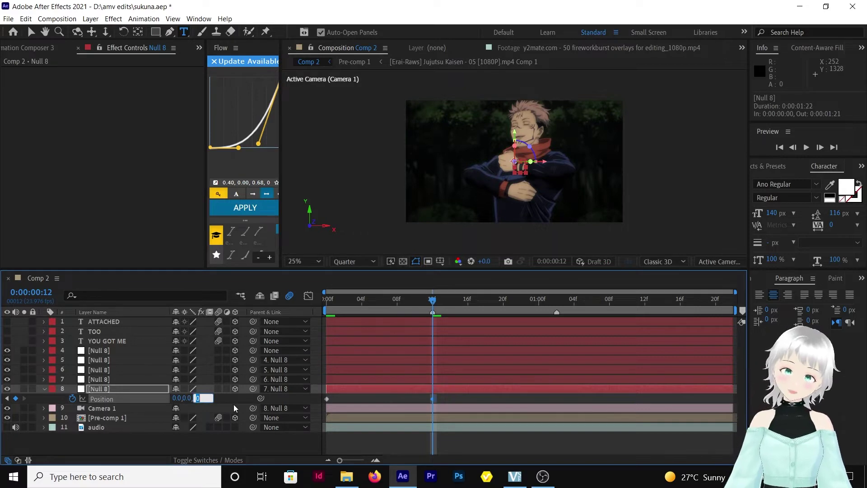
Set the null's Position at frame 12 to -249, -77, 900 to move the camera in and off-centre
text(900)
key(Return)
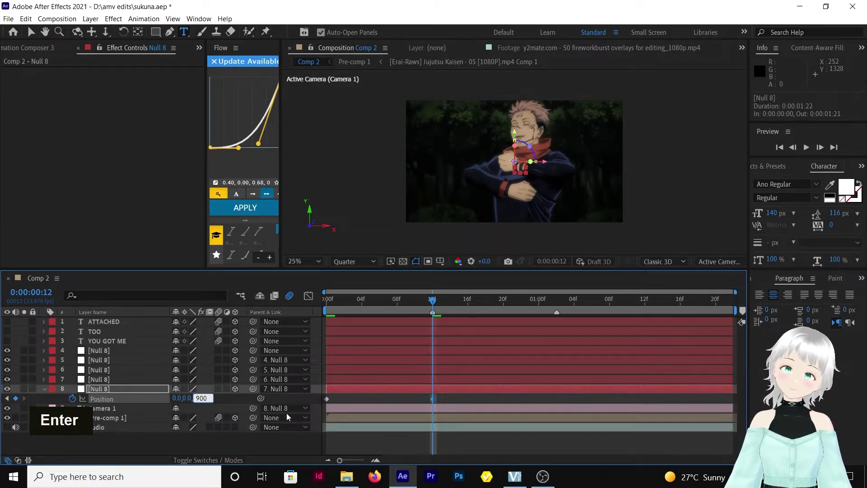
drag(176, 400, 125, 390)
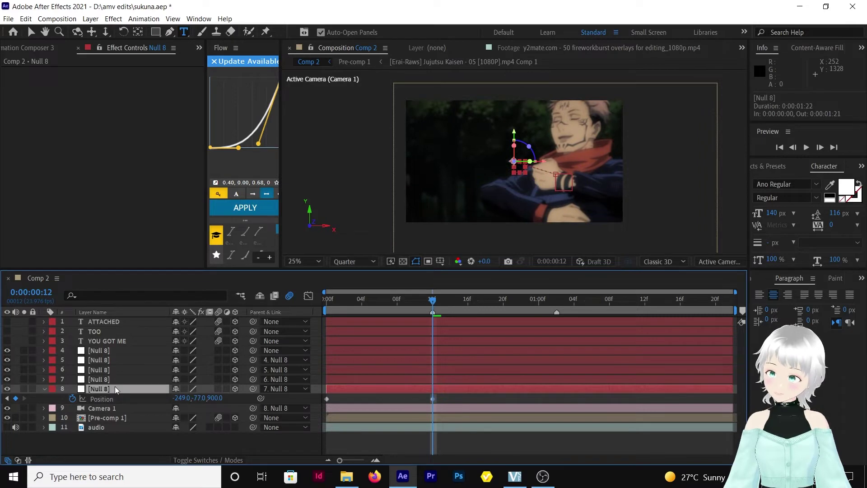
Add Z Rotation keyframes to the null directly above Camera 1 at frame 12 and at frame 0
key(r)
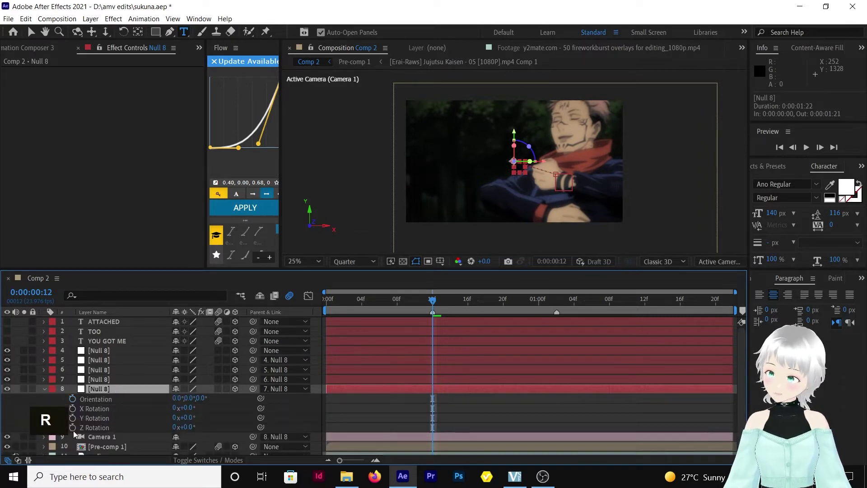
click(73, 428)
click(112, 387)
key(u)
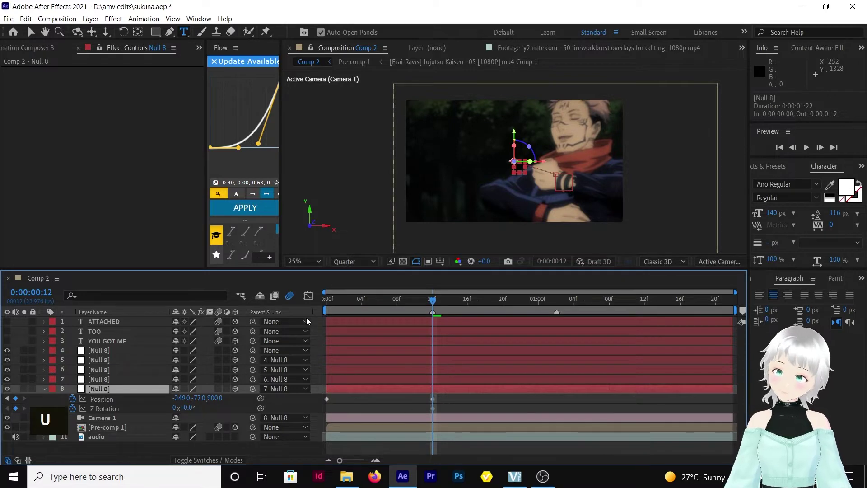
click(327, 301)
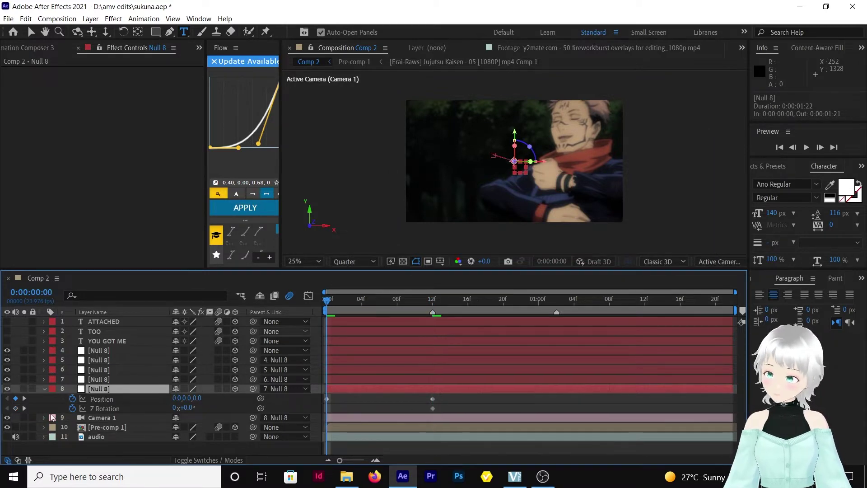
click(16, 408)
click(24, 408)
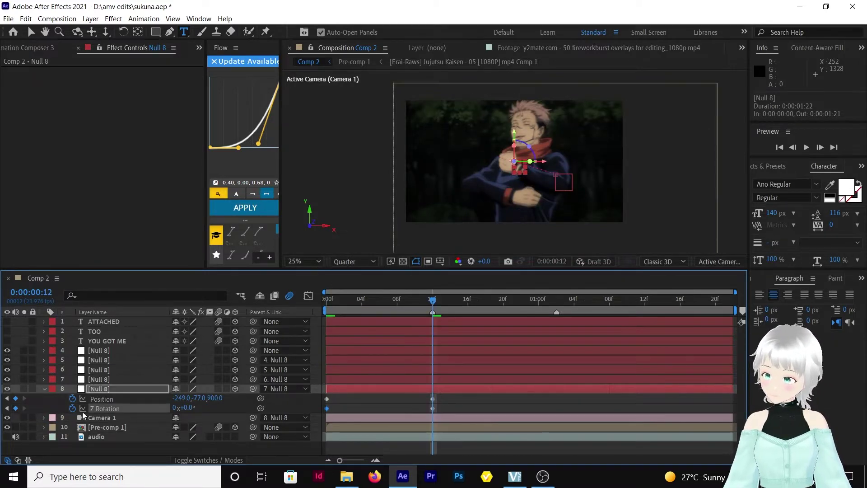
Set the Z Rotation of the null directly above Camera 1 to 4° at frame 12
click(433, 408)
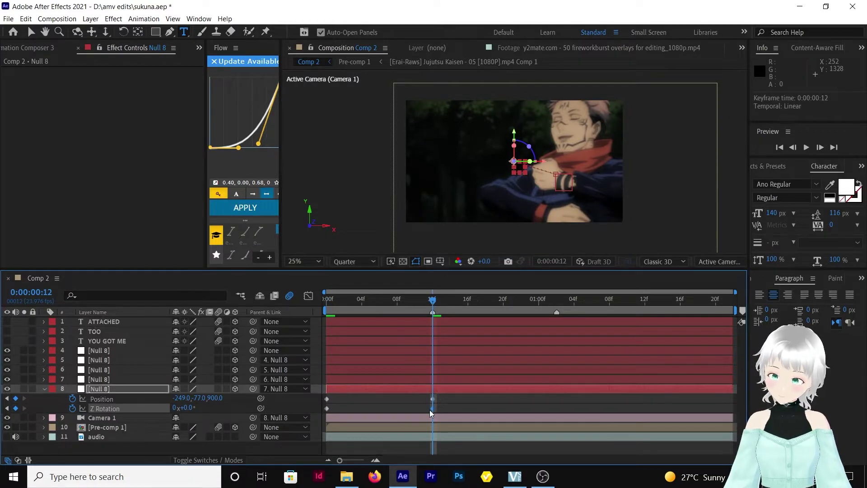
click(188, 408)
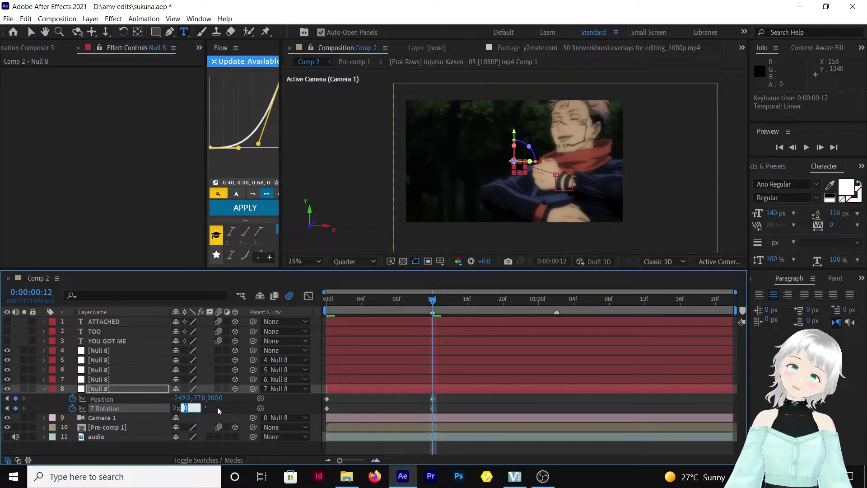
text(4)
key(Return)
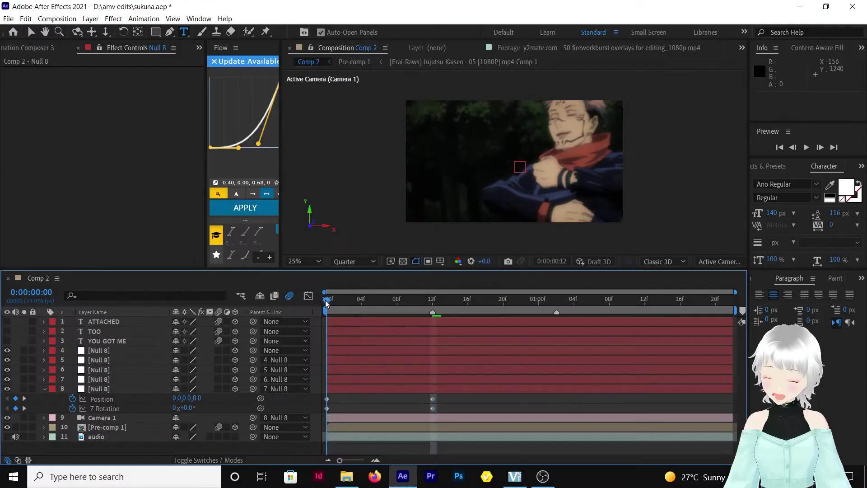
key(ctrl+z)
Apply Easy Ease to the Position and Z Rotation keyframes of the null above Camera 1 and shape their speed graph to peak near the start
click(308, 297)
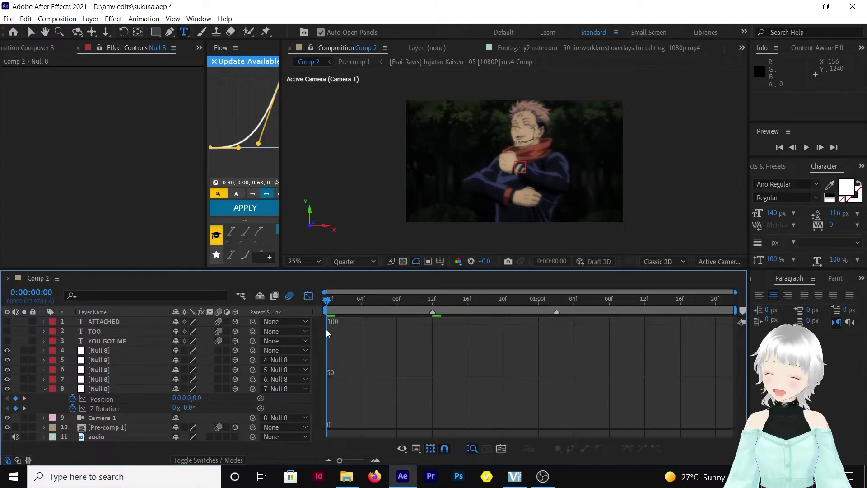
click(123, 412)
shift+click(110, 399)
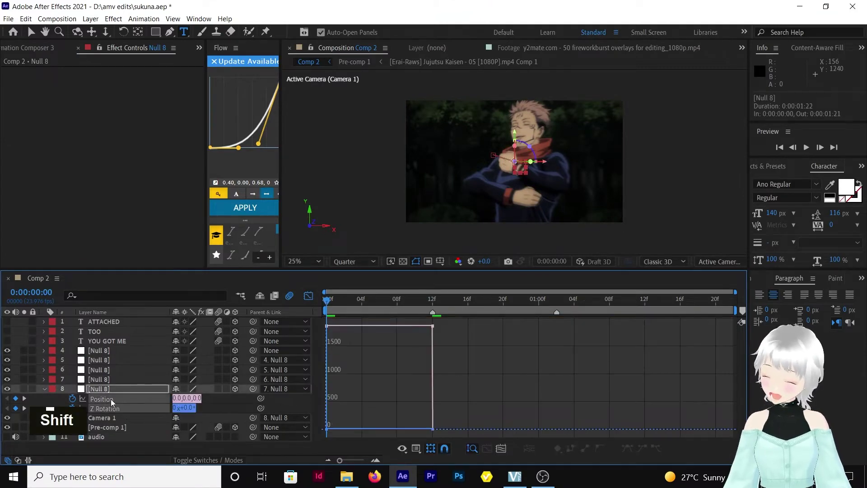
right_click(472, 361)
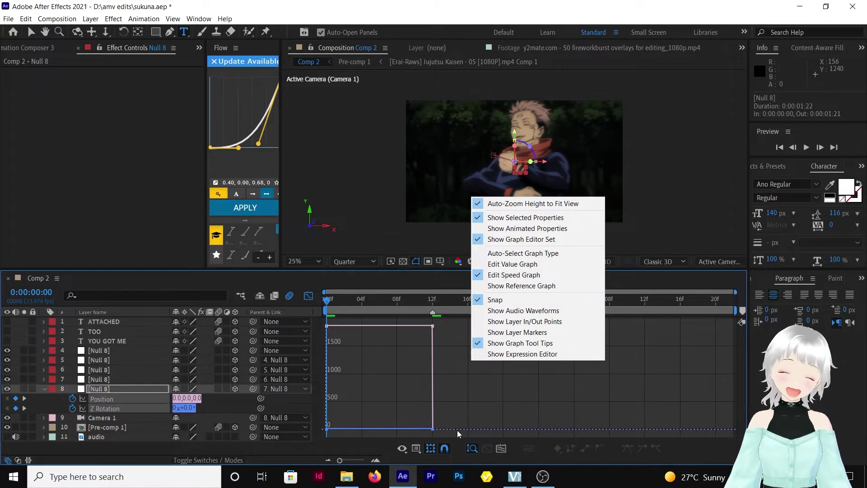
click(448, 435)
drag(393, 416, 305, 311)
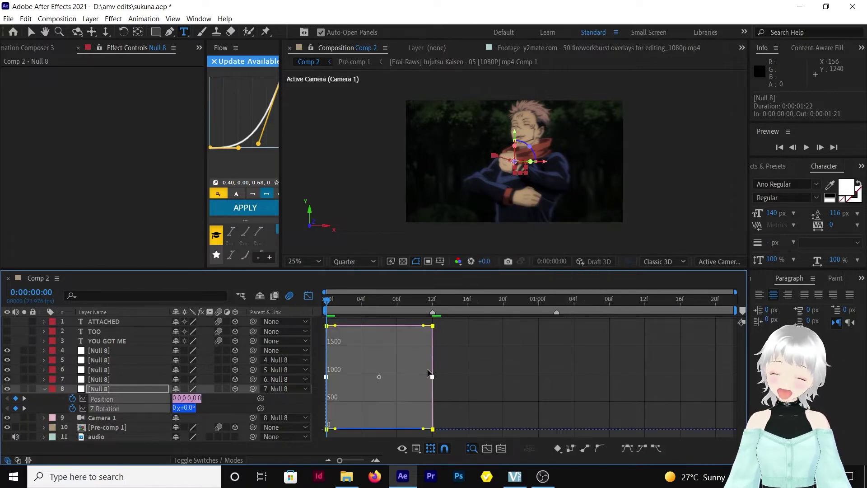
click(628, 448)
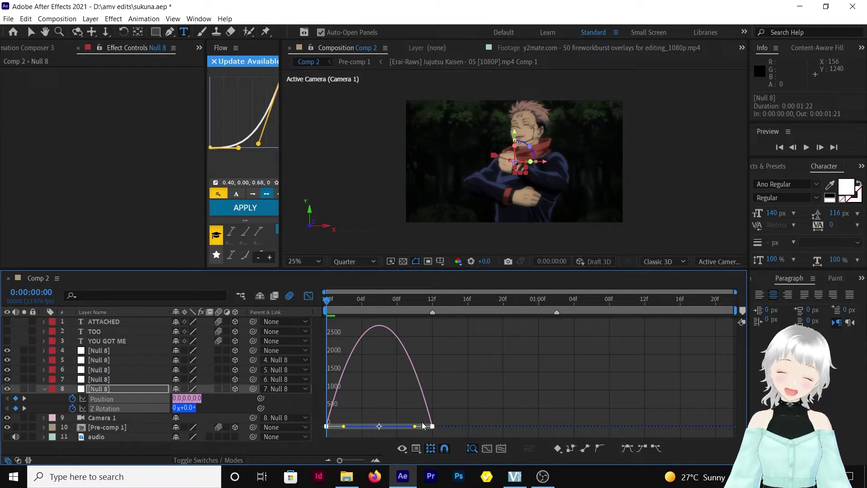
drag(410, 428, 334, 428)
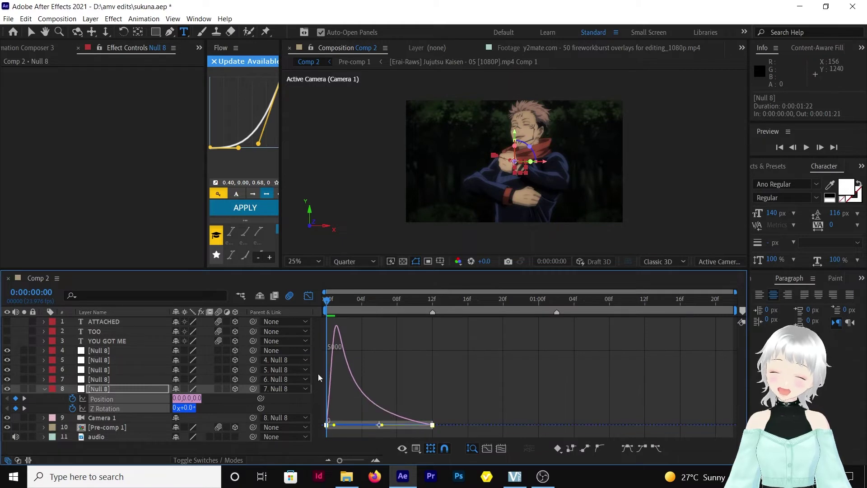
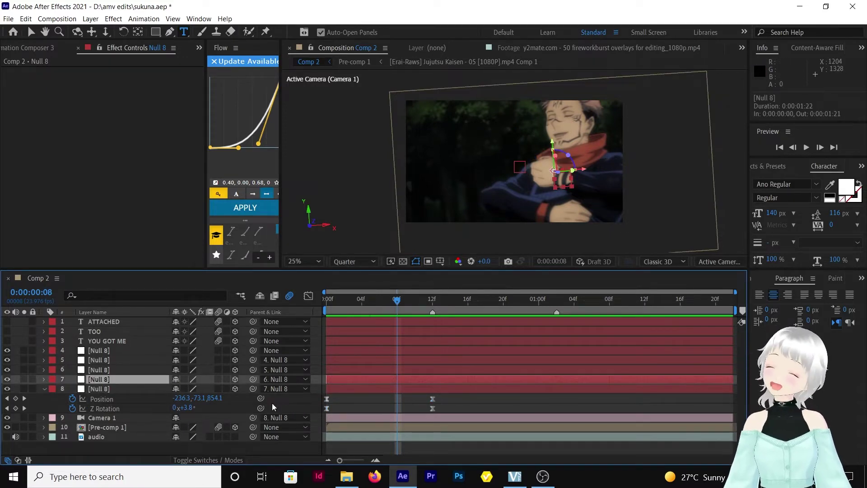
Add Position and Z Rotation keyframes to the null in layer 7 at frame 8 and at the second marker, 0:00:01:02
key(p)
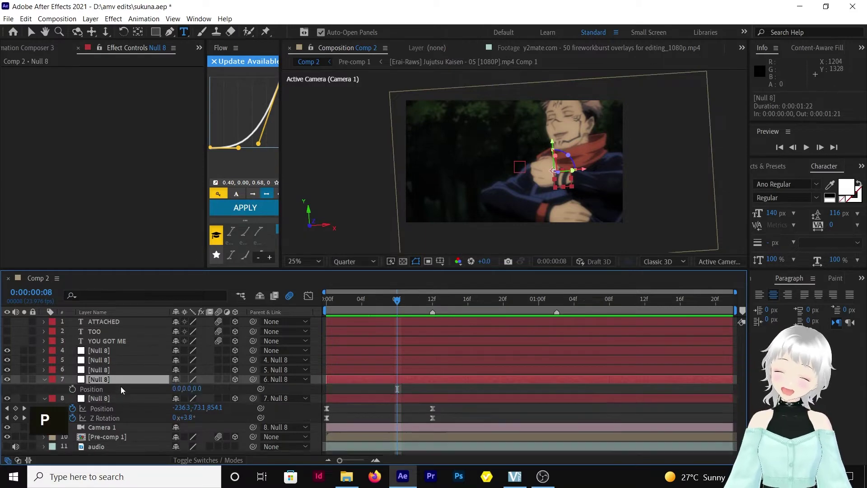
click(72, 389)
key(shift+r)
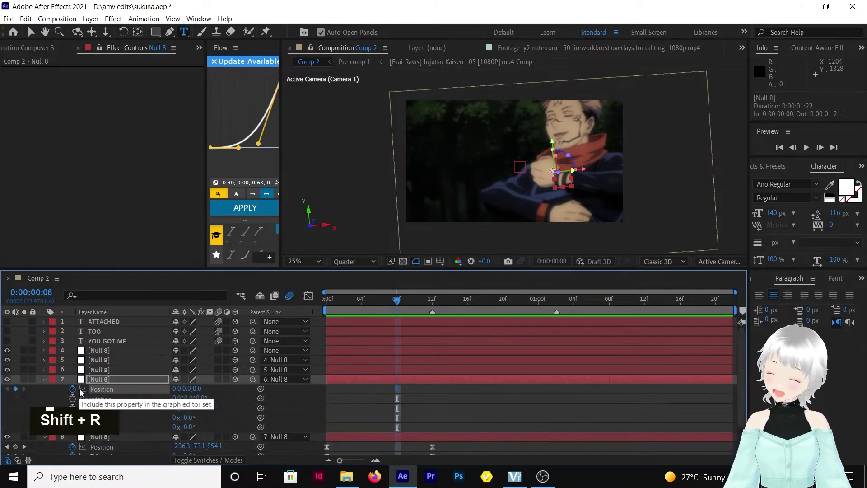
click(73, 427)
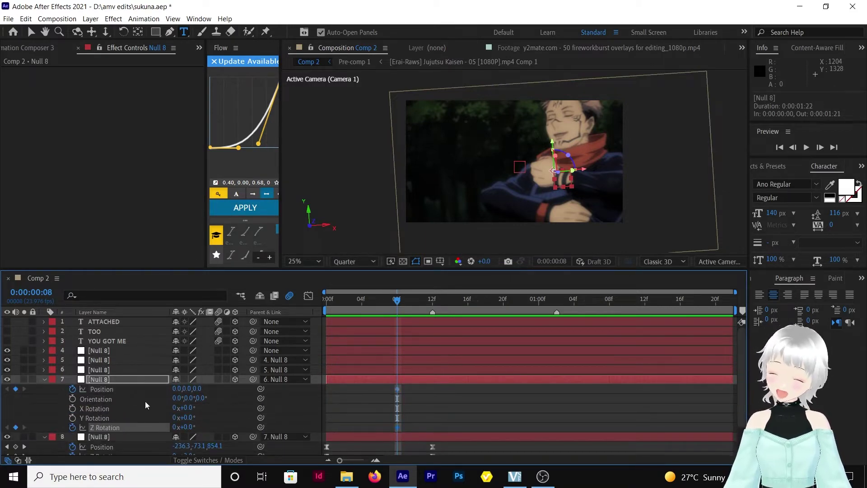
key(u)
key(u)
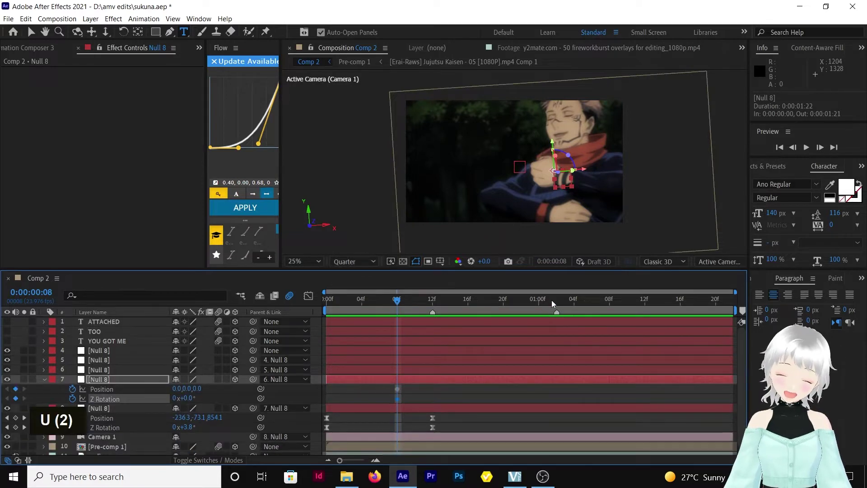
click(558, 299)
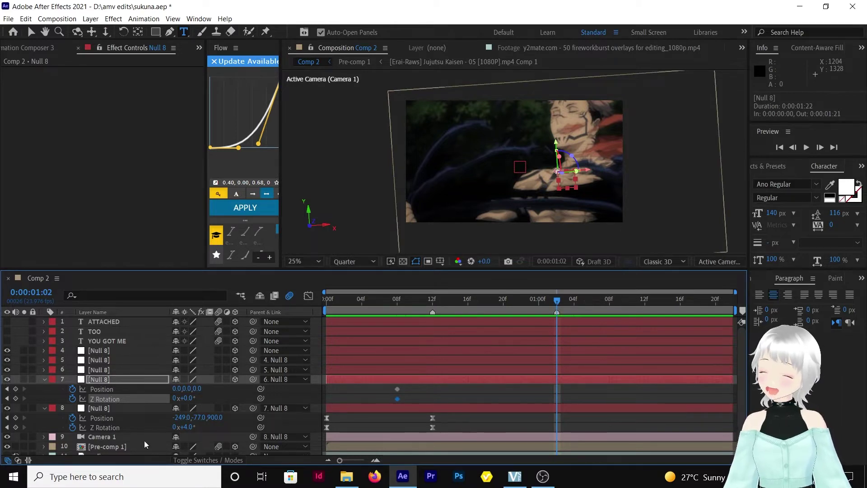
click(15, 388)
click(15, 398)
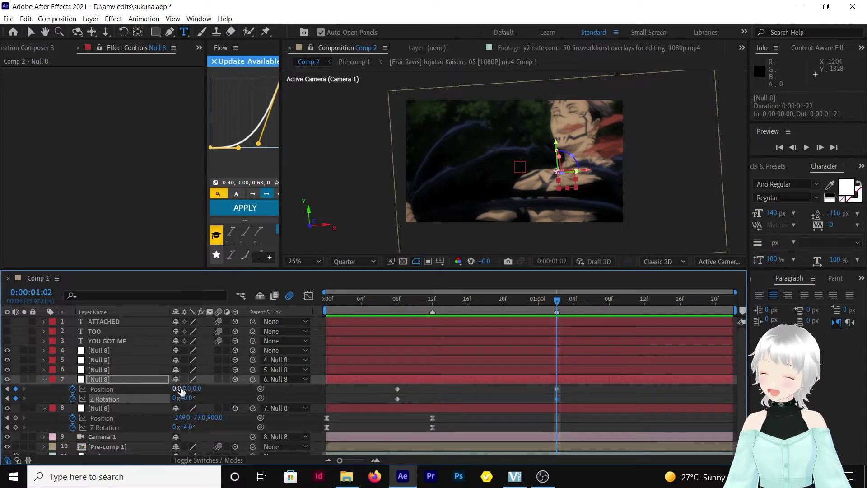
Set the layer 7 null's Position at 0:00:01:02 to 297, 161, 0 to reframe the shot on the character's torso
mouse_move(176, 389)
mouse_down()
mouse_move(186, 390)
mouse_move(174, 399)
mouse_up()
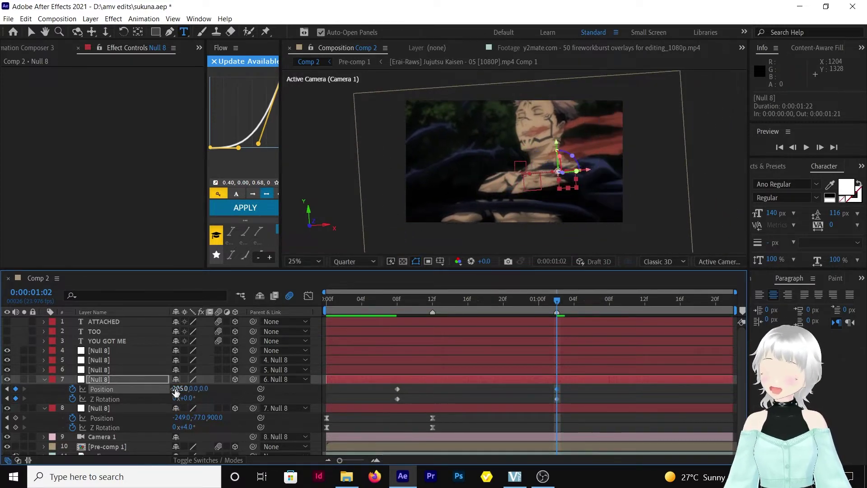
click(177, 389)
text(312)
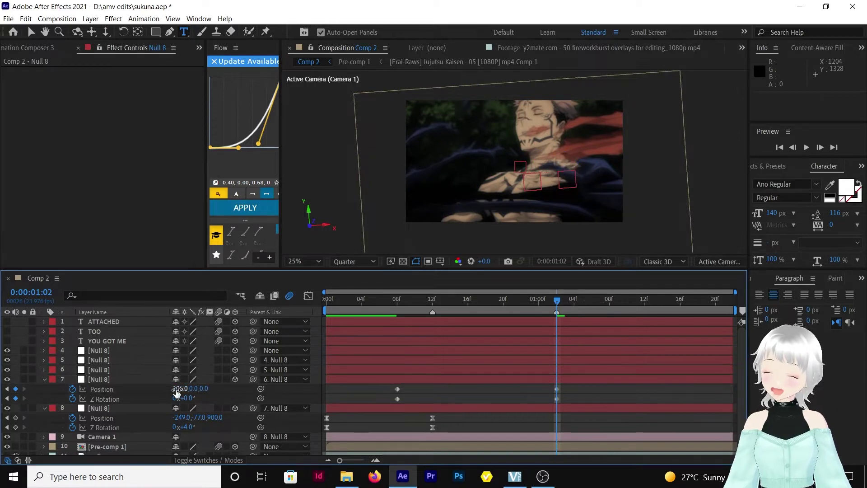
key(Return)
drag(177, 389, 273, 391)
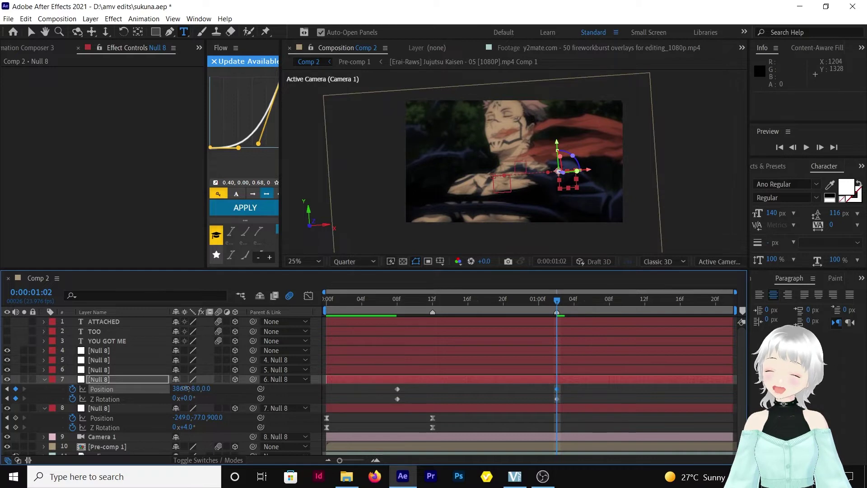
drag(200, 389, 265, 406)
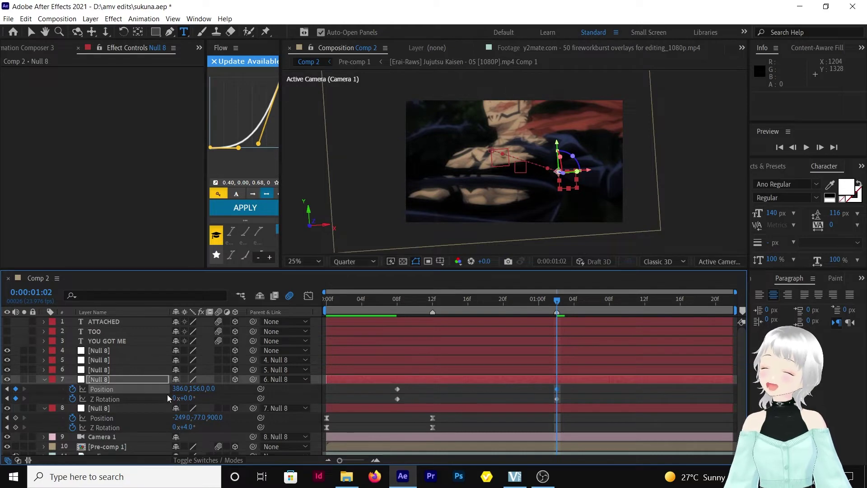
drag(177, 389, 118, 384)
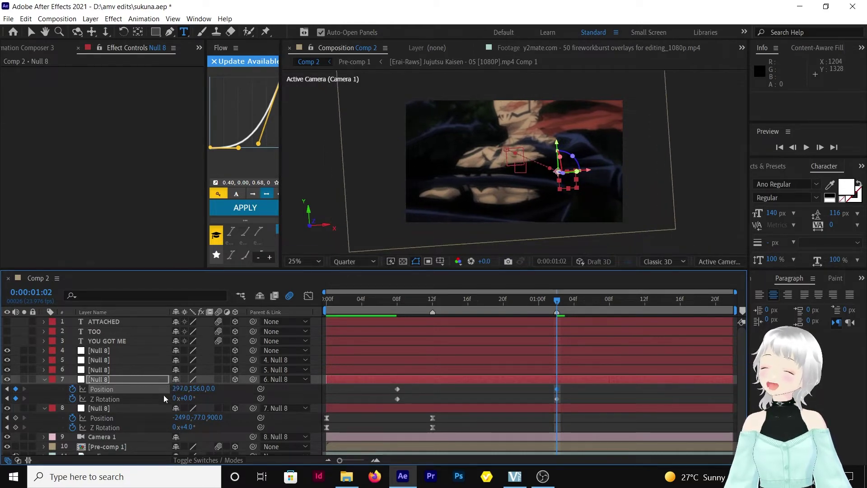
mouse_move(196, 388)
mouse_down()
mouse_move(185, 388)
mouse_move(203, 392)
mouse_up()
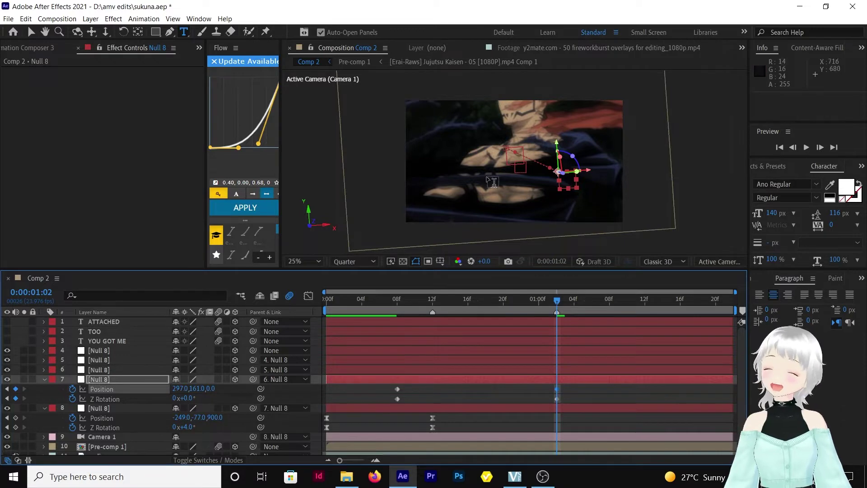
Easy-ease the layer 7 null's Position keyframes with an early speed peak, about 17% outgoing influence, and preview the movement from frame 0
click(308, 296)
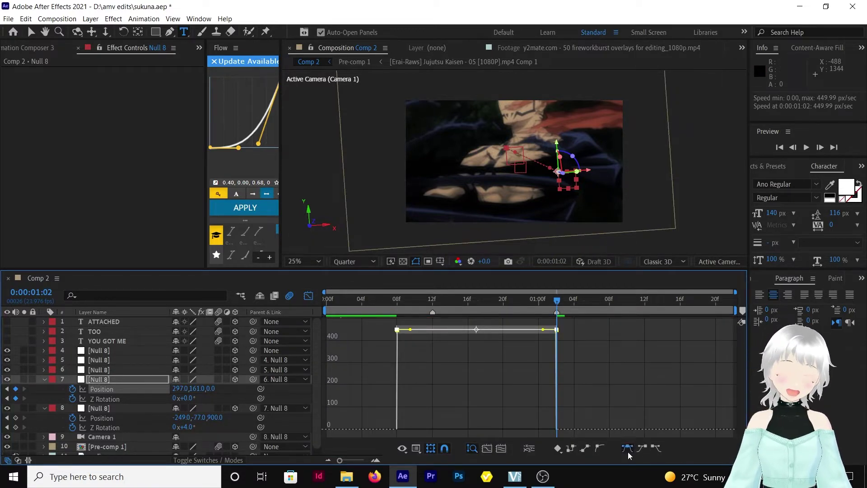
click(628, 450)
drag(530, 426, 484, 424)
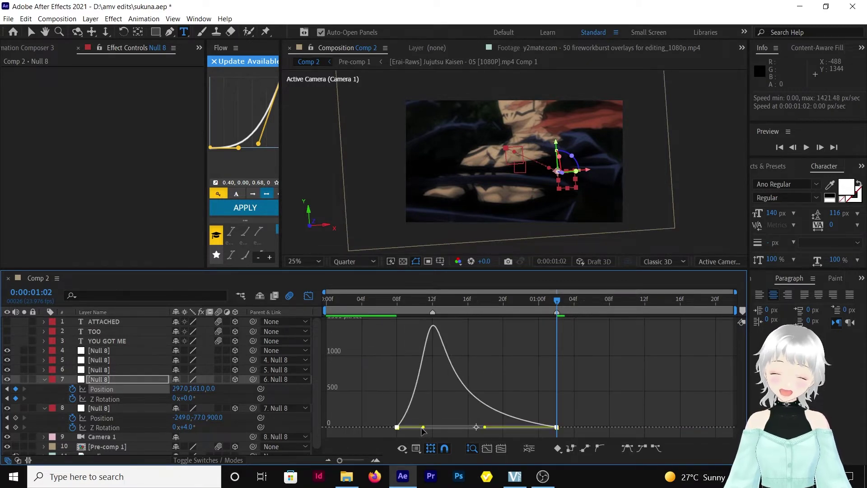
drag(422, 427, 410, 427)
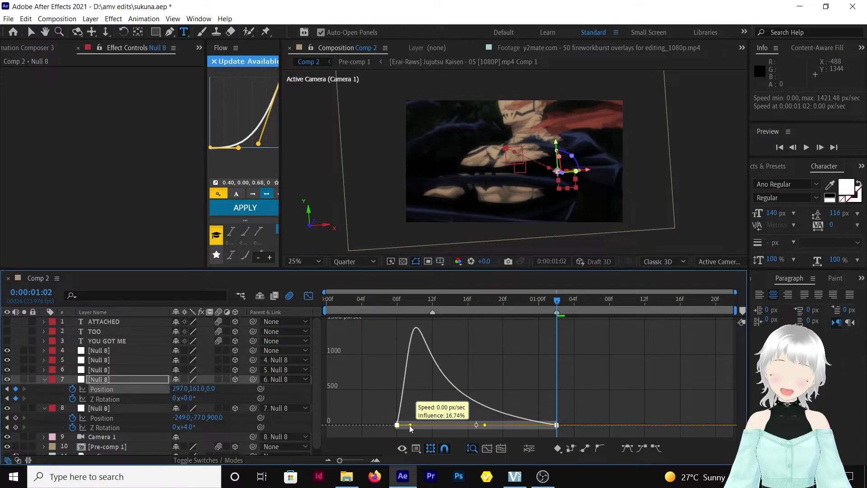
click(309, 295)
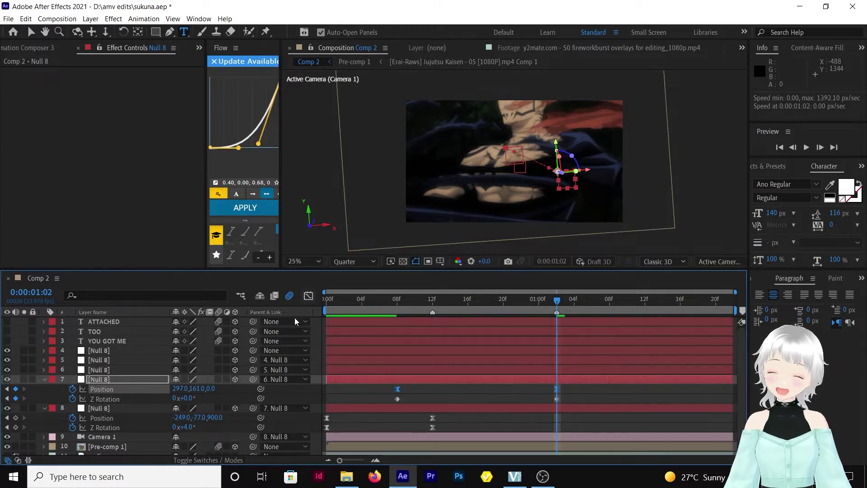
click(324, 300)
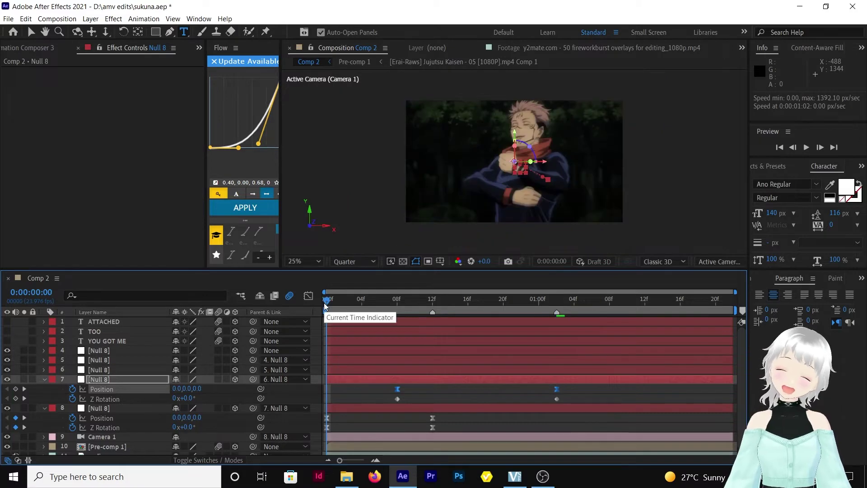
key(space)
key(space)
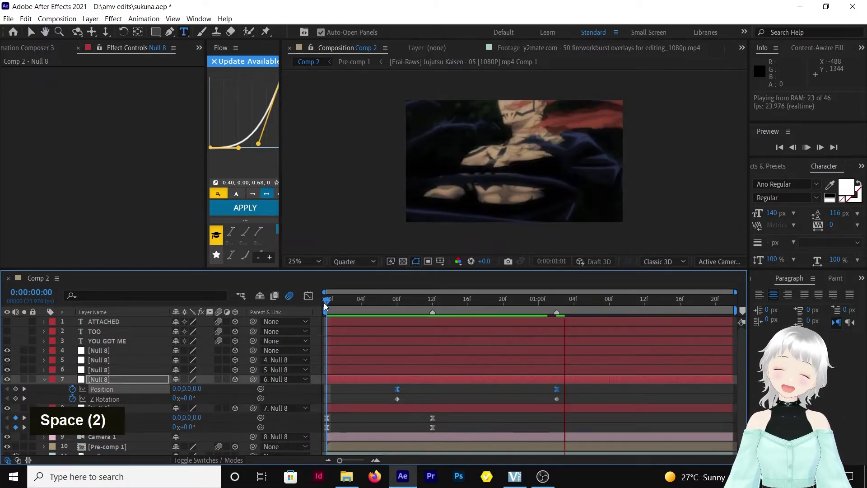
Start Position and Z Rotation keyframes on the layer 6 null at 0:00:00:21 and show only its animated properties
click(555, 299)
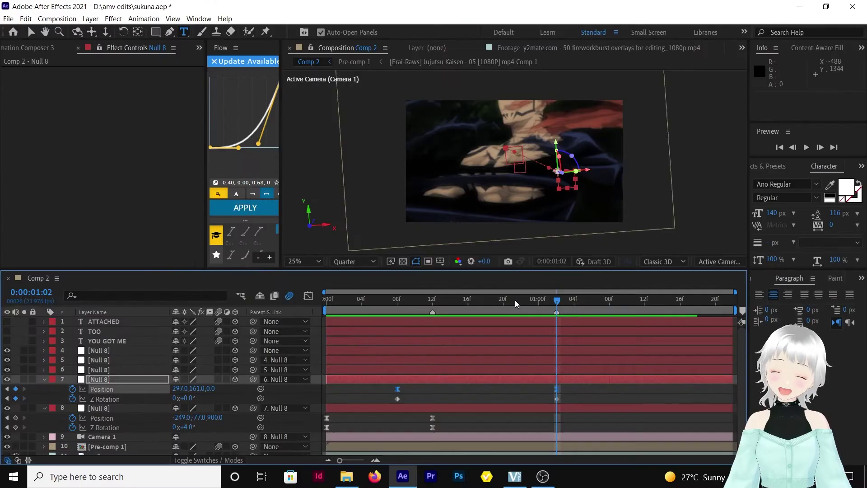
click(515, 300)
click(519, 369)
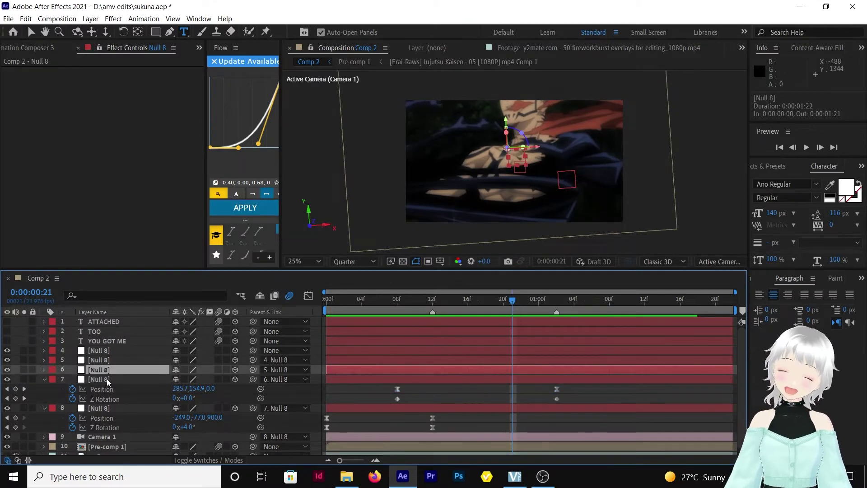
key(p)
key(shift+r)
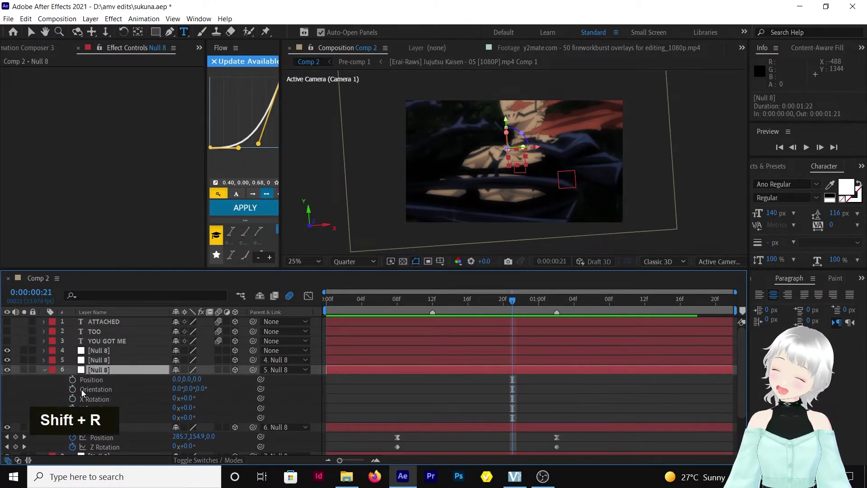
click(75, 380)
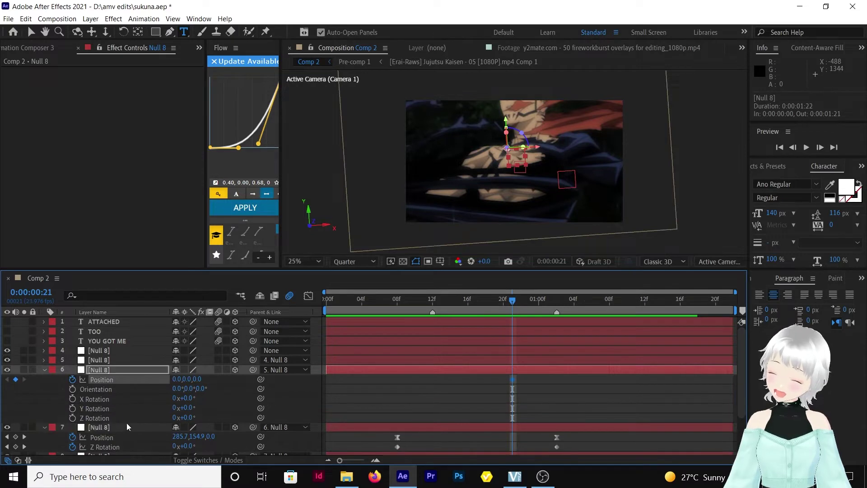
click(72, 418)
key(u)
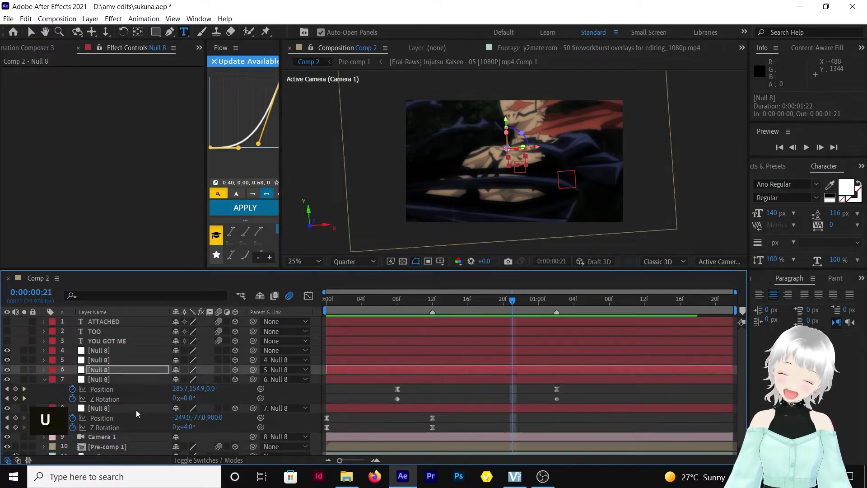
key(u)
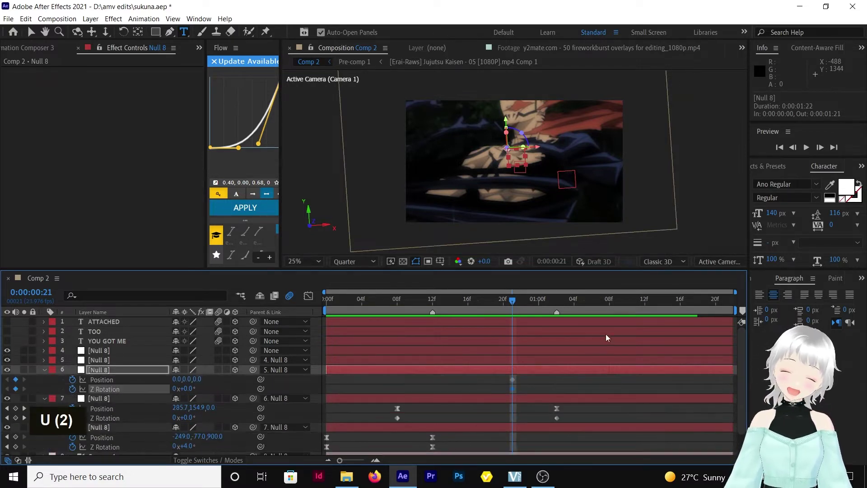
Add second Position and Z Rotation keyframes to the layer 6 null at 0:00:01:14
click(662, 299)
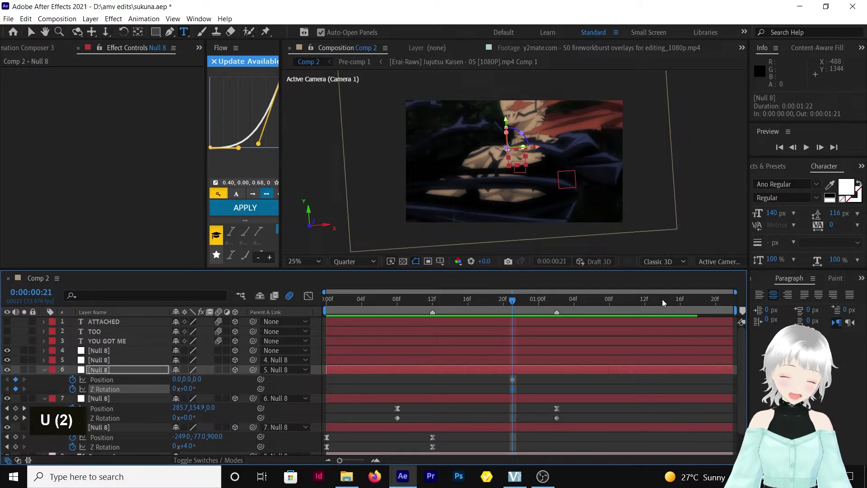
click(15, 380)
click(15, 389)
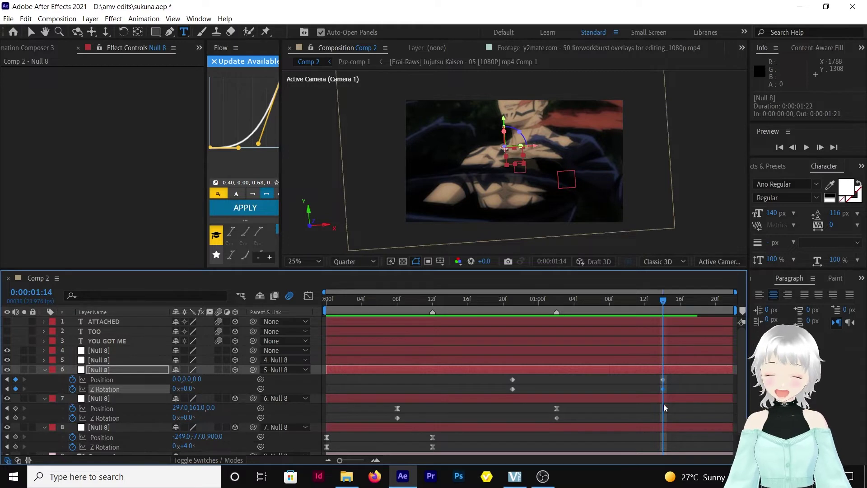
mouse_move(662, 378)
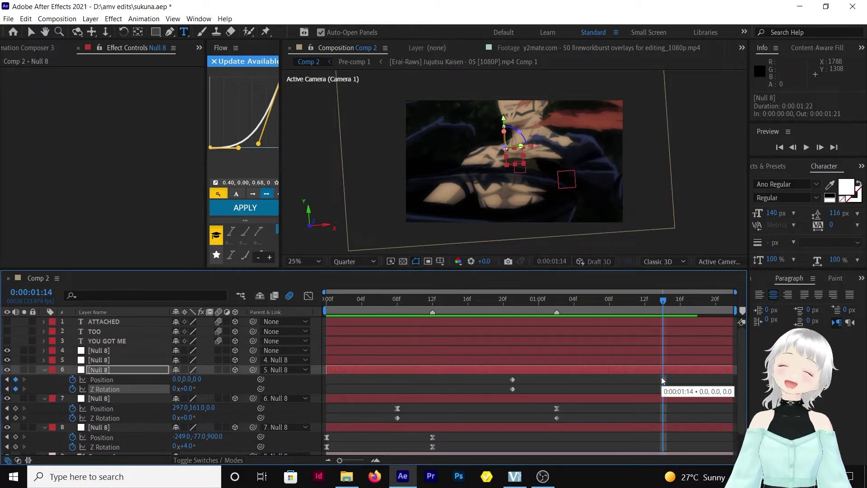
Pull the camera back by setting the layer 6 null's Z position at 0:00:01:14 to -700
click(227, 387)
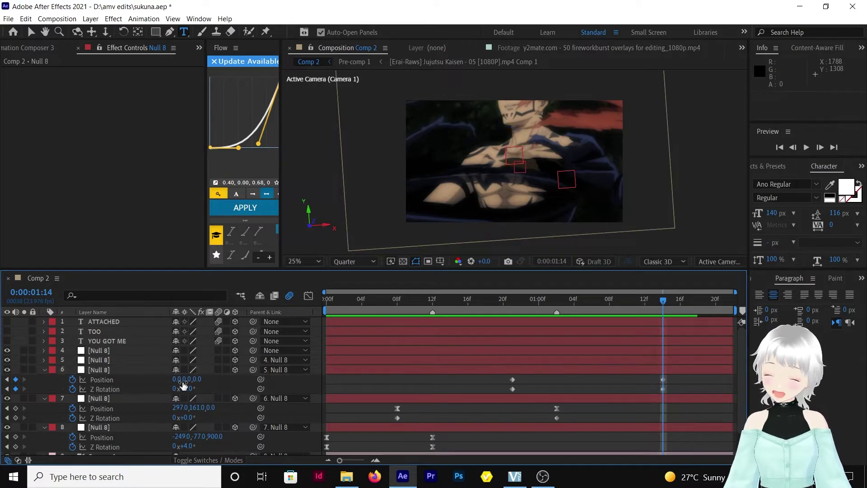
drag(195, 385, 21, 380)
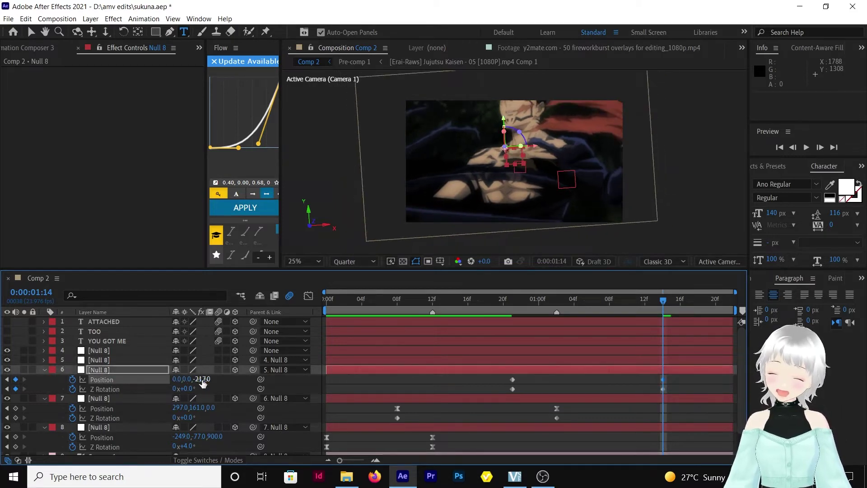
drag(175, 383, 208, 384)
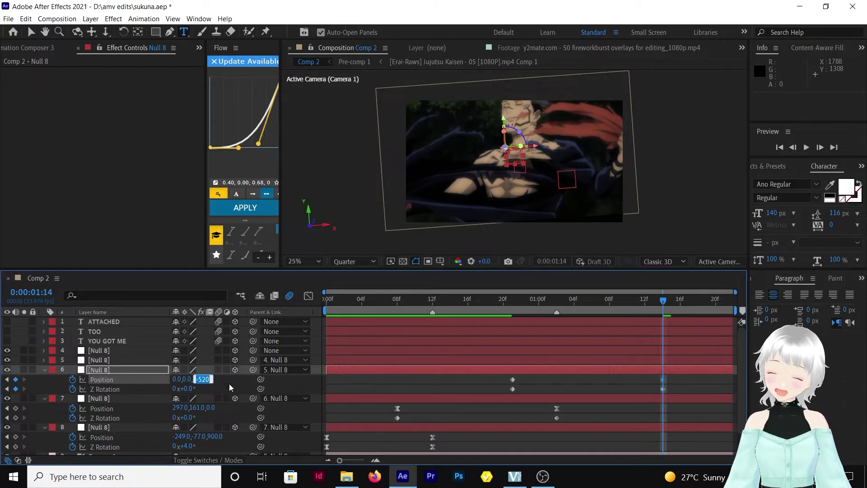
text(-700)
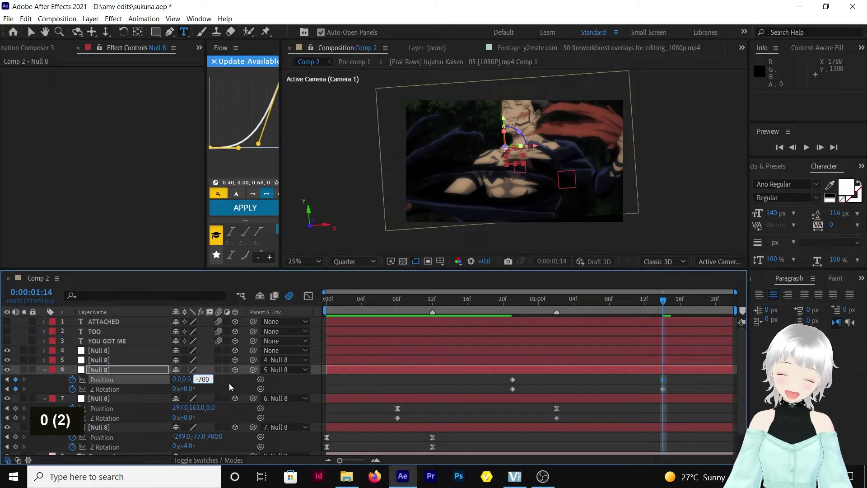
key(Return)
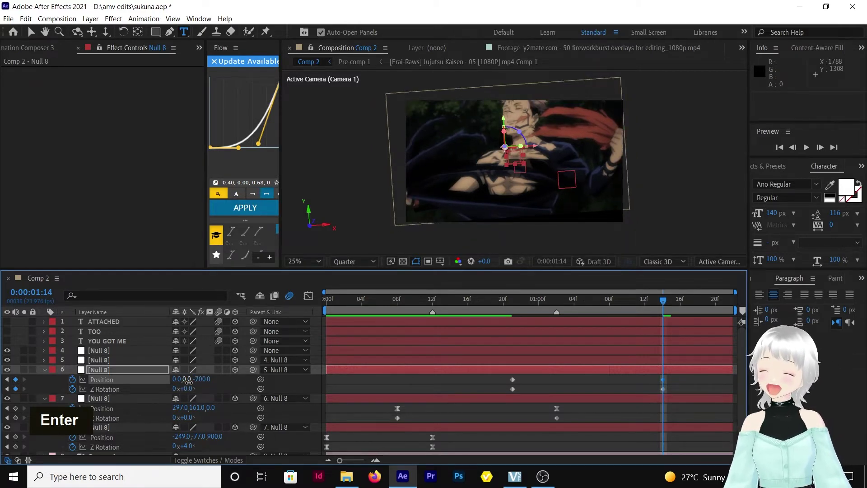
Shift the layer 6 null's Y position to 74 and set its Z position to -900
drag(187, 382, 226, 383)
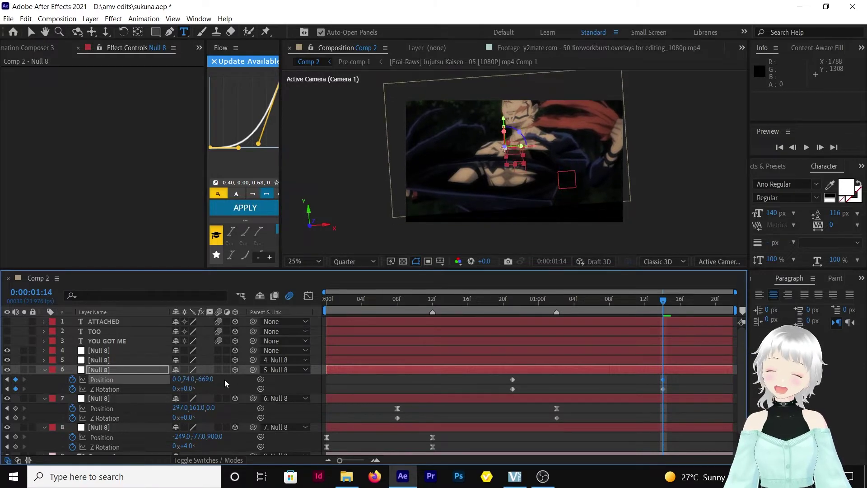
click(206, 379)
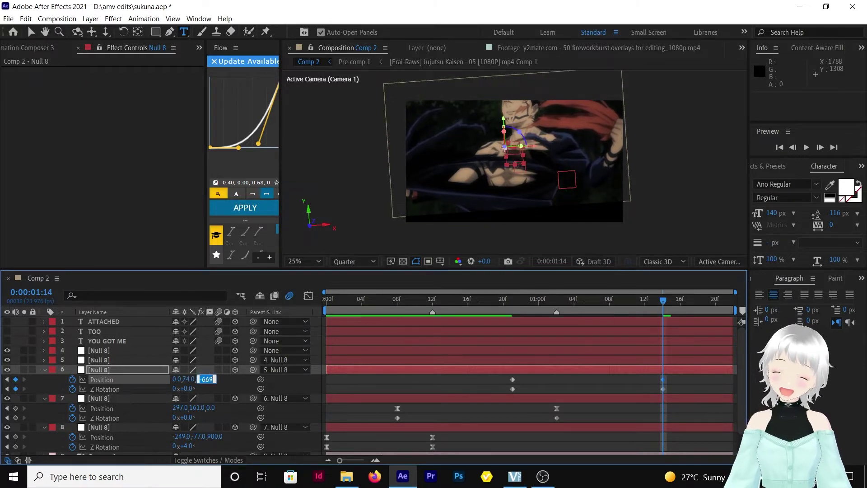
text(-900)
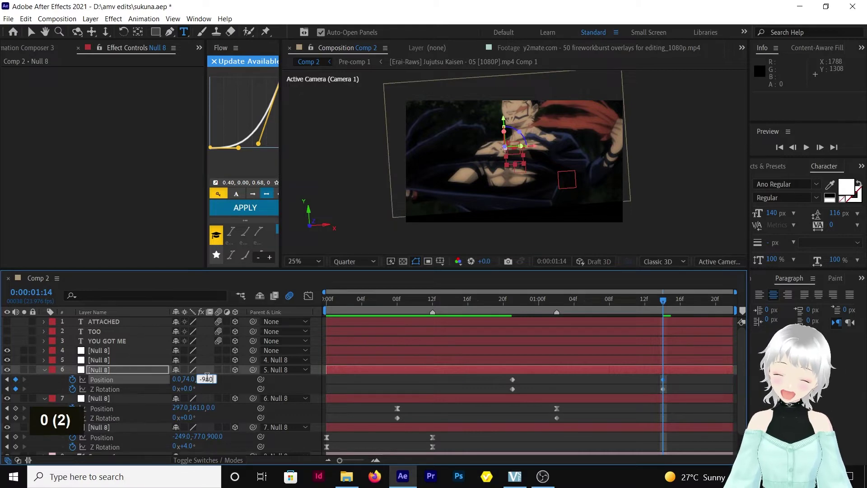
key(Return)
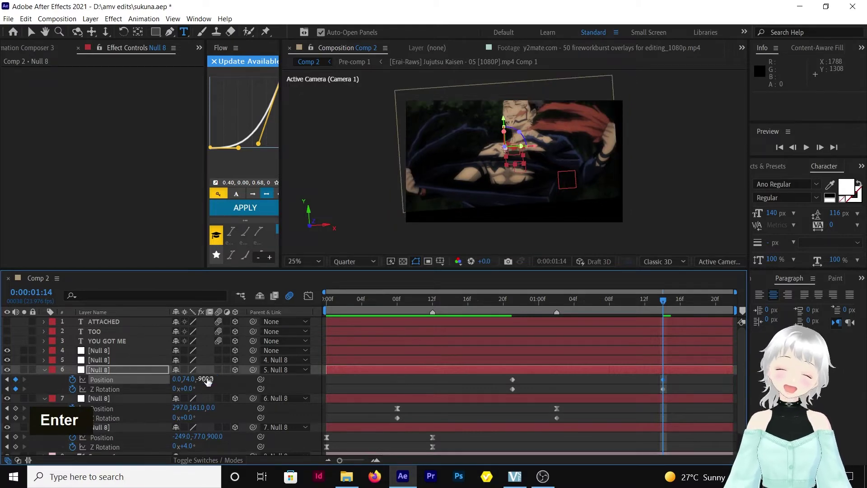
Move the camera farther back by setting the layer 6 null's Z position to -1500
click(204, 379)
text(-)
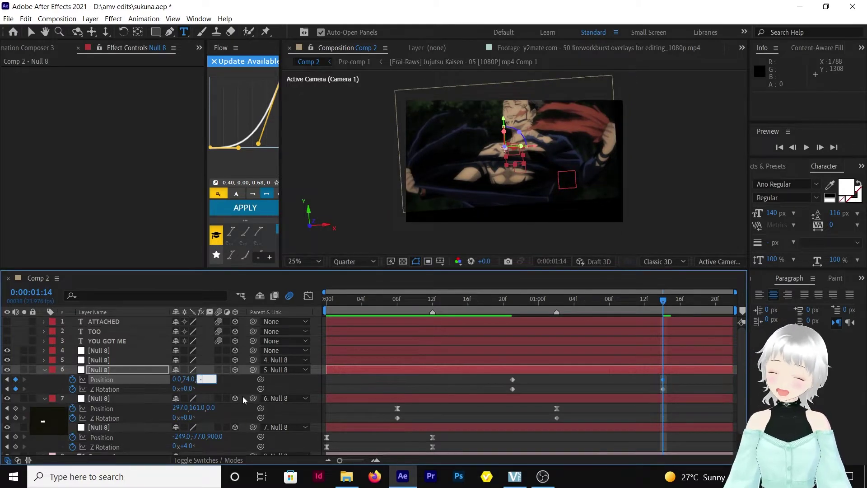
text(150)
text(0)
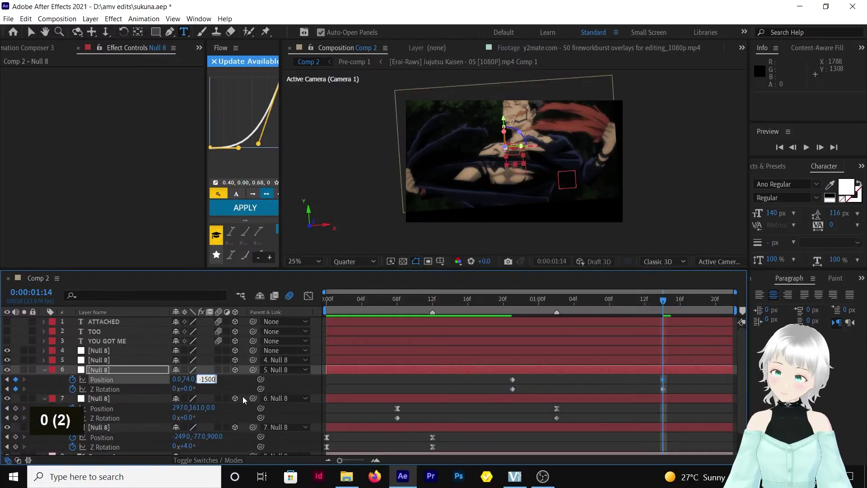
key(Return)
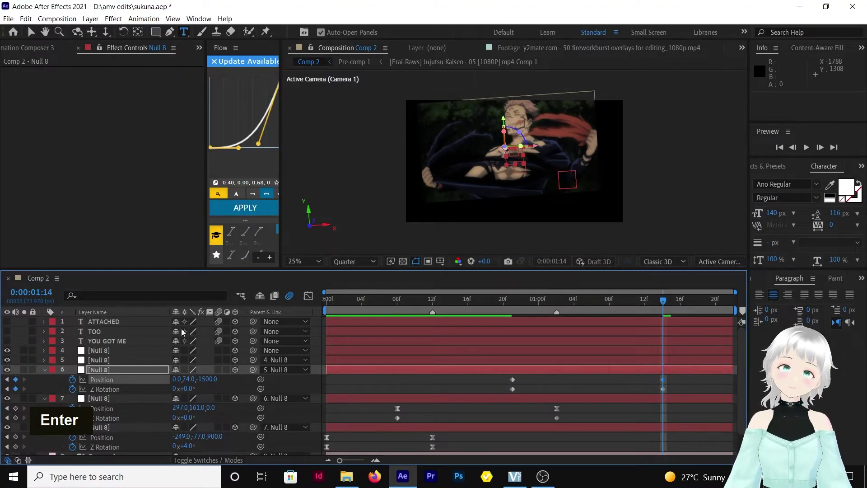
Centre and level the shot by setting the layer 6 null's X position to -14, Y position to -67 and Z Rotation to -4°
drag(188, 378, 124, 372)
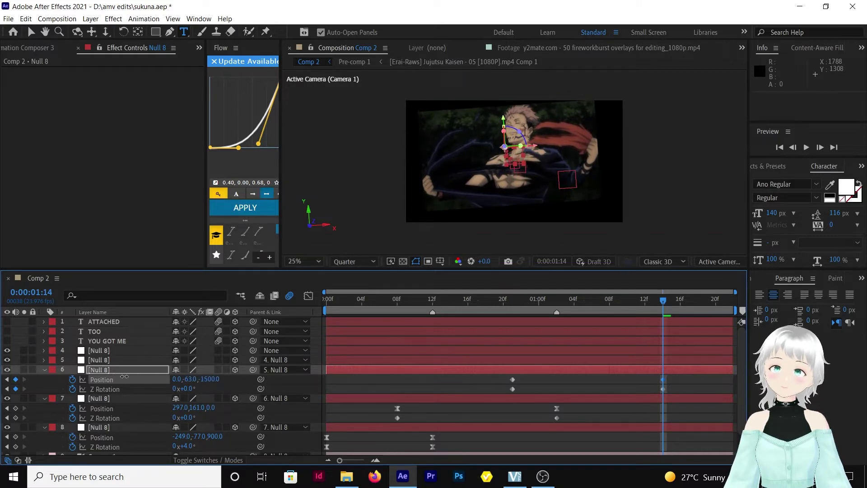
mouse_move(187, 379)
mouse_down()
mouse_move(172, 378)
mouse_move(189, 392)
mouse_up()
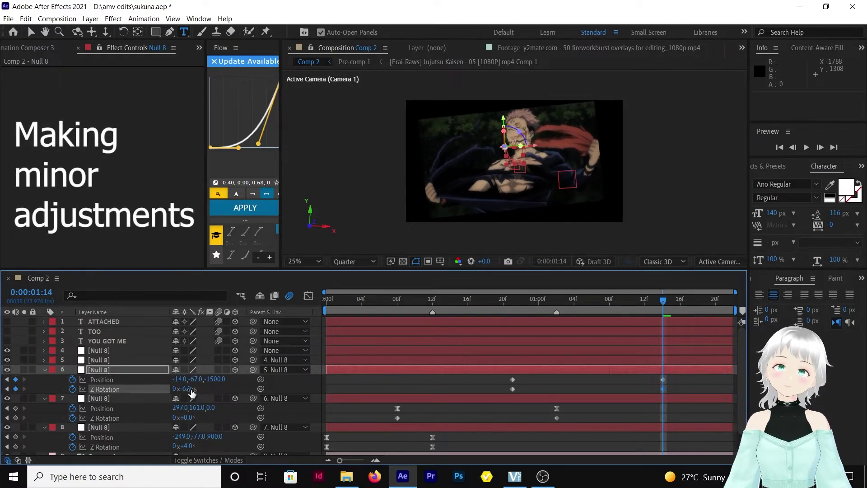
click(186, 389)
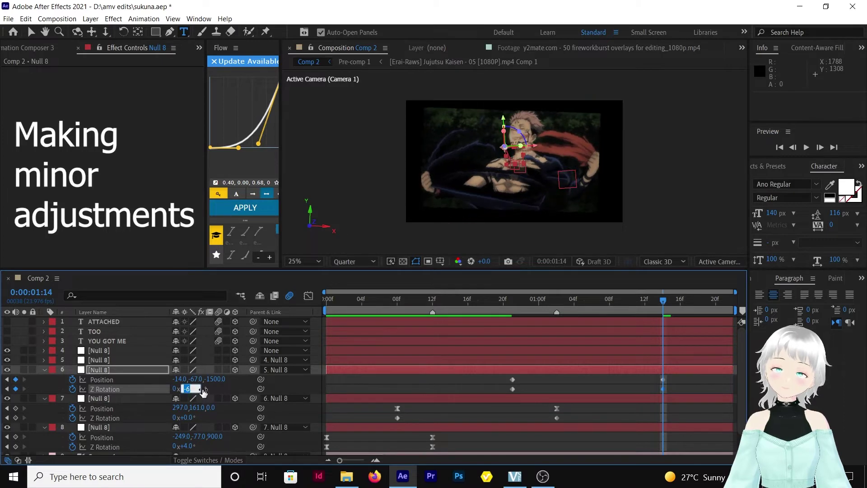
text(4)
key(Return)
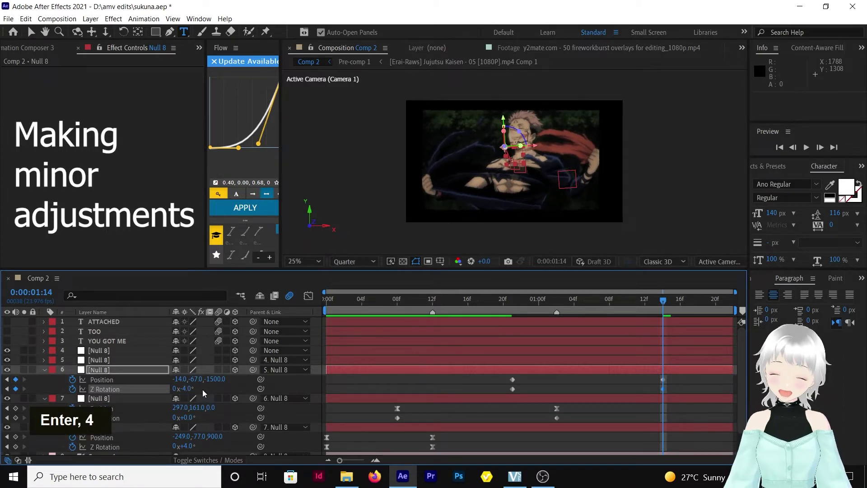
Set the layer 6 null's Z position at 0:00:01:14 to -1800 so the whole artwork fits in frame
click(216, 380)
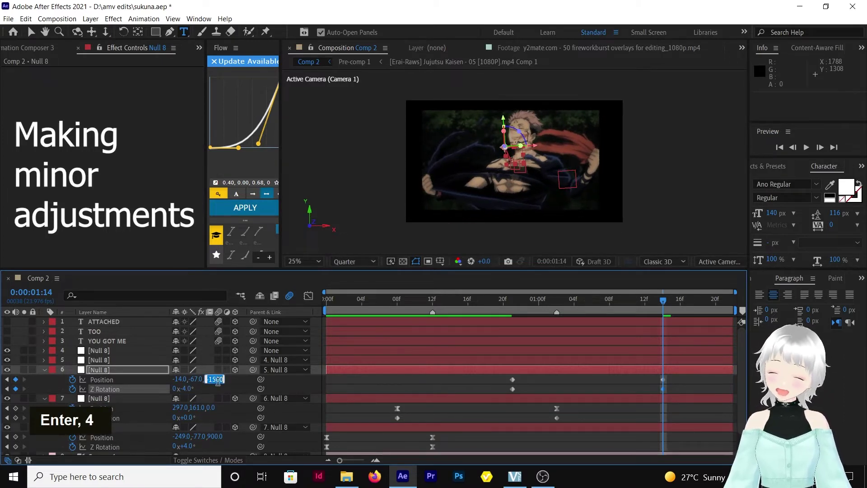
text(-1)
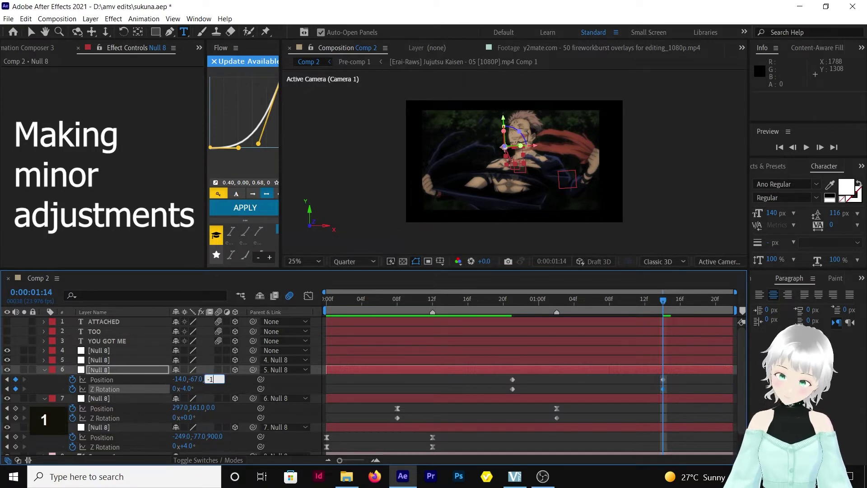
text(800)
key(Return)
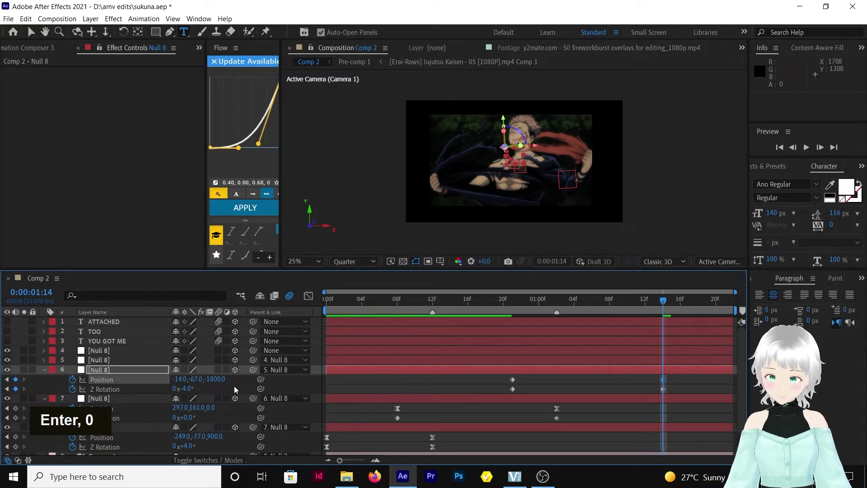
Easy-ease the layer 6 null's Position and Z Rotation keyframes with an early speed peak, and check the framing at 0:00:00:21 and 0:00:01:14
click(309, 295)
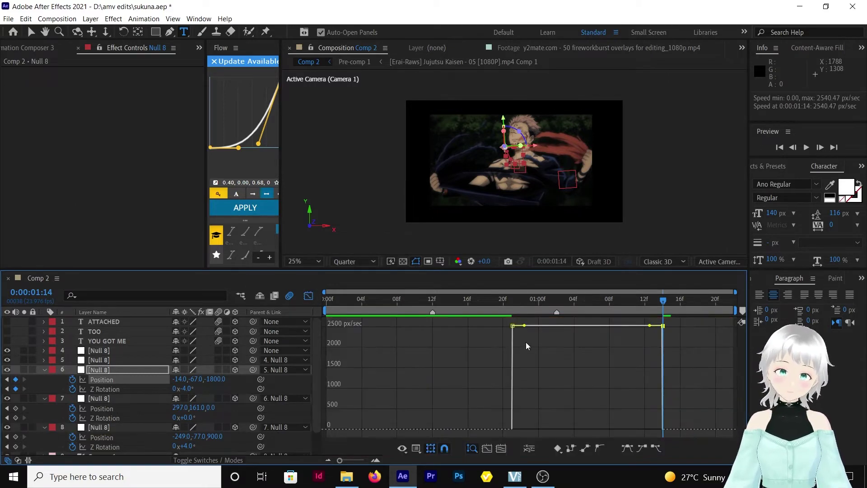
shift+click(105, 390)
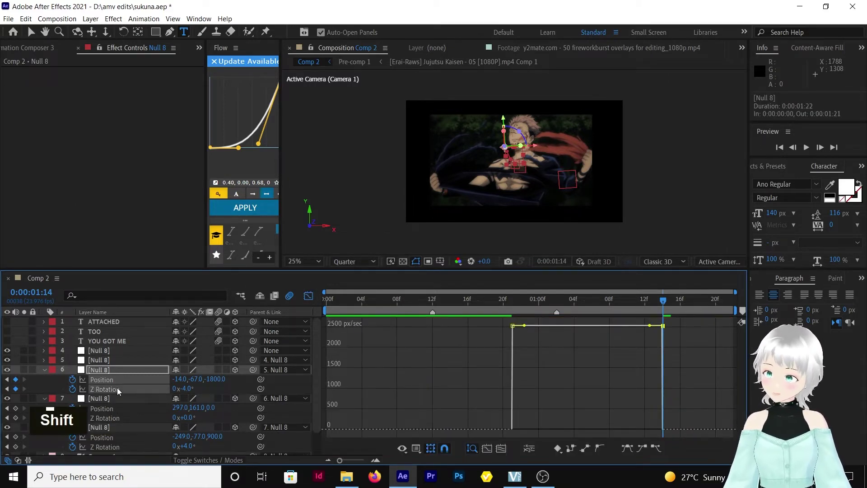
drag(681, 436, 467, 284)
click(627, 448)
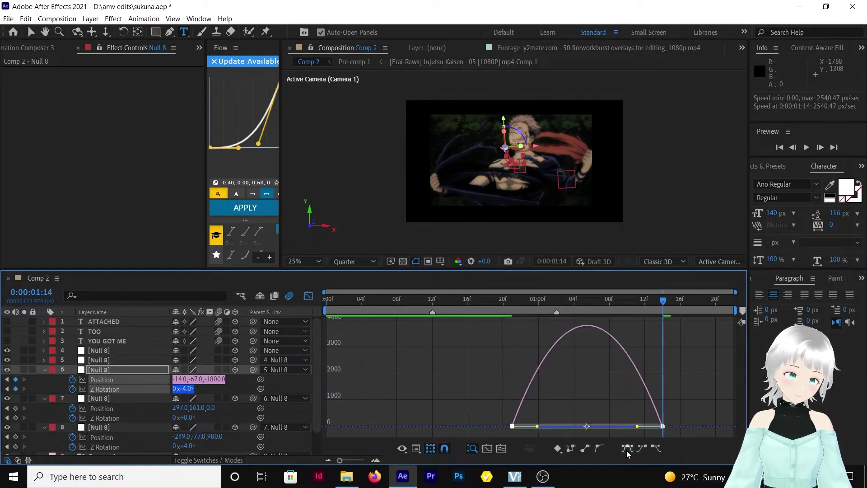
drag(637, 426, 526, 427)
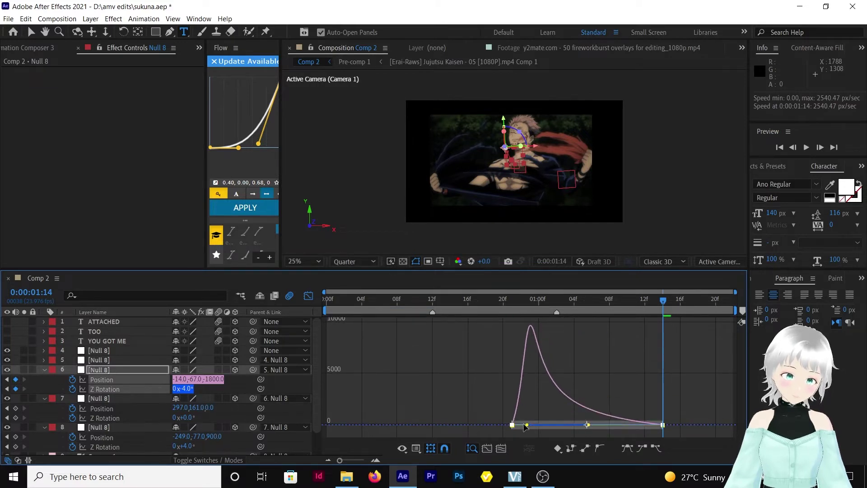
click(514, 300)
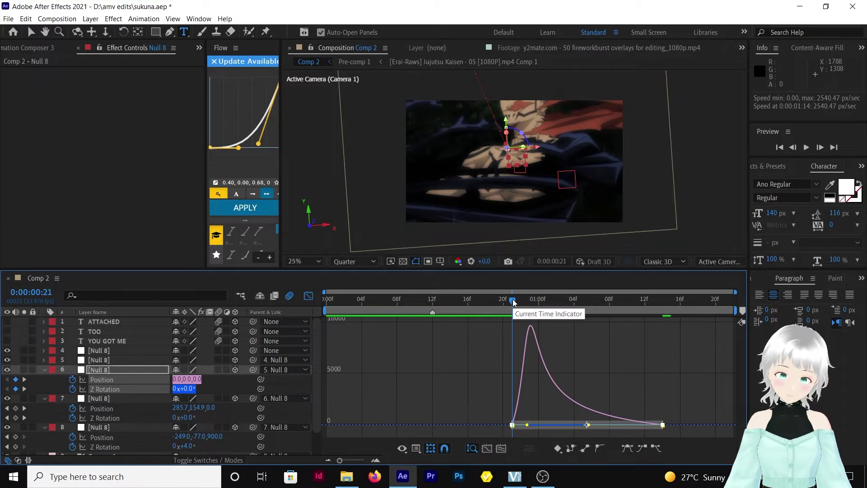
click(309, 297)
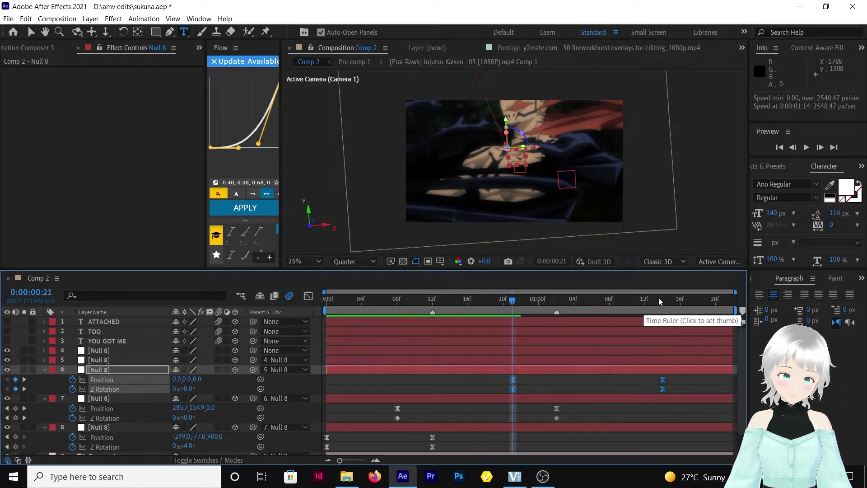
click(662, 300)
click(696, 389)
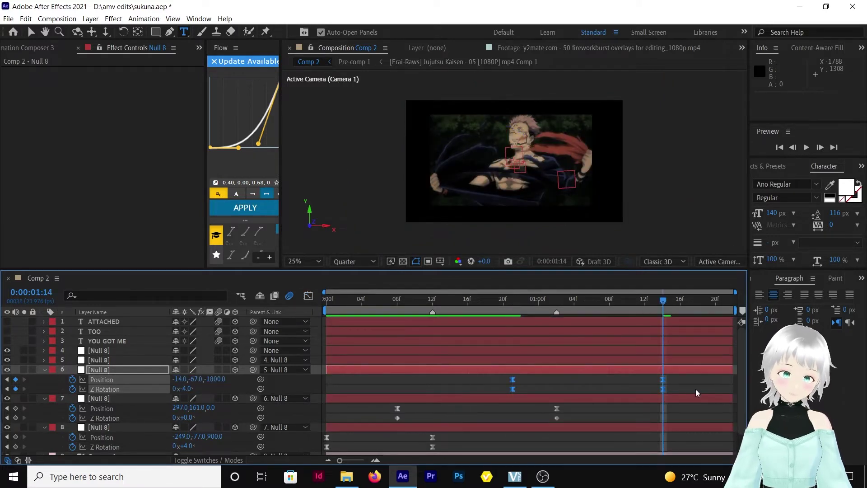
Play back the eased camera movement from the beginning of the composition and return to 0:00:00:00
click(322, 302)
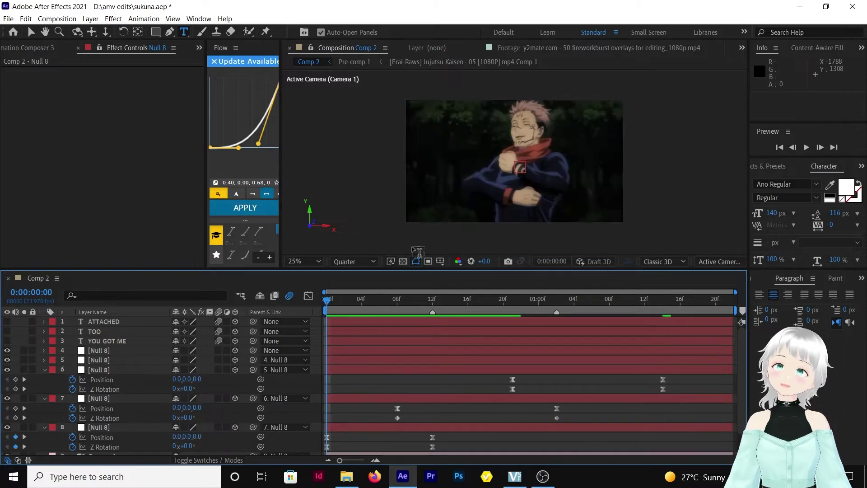
click(806, 148)
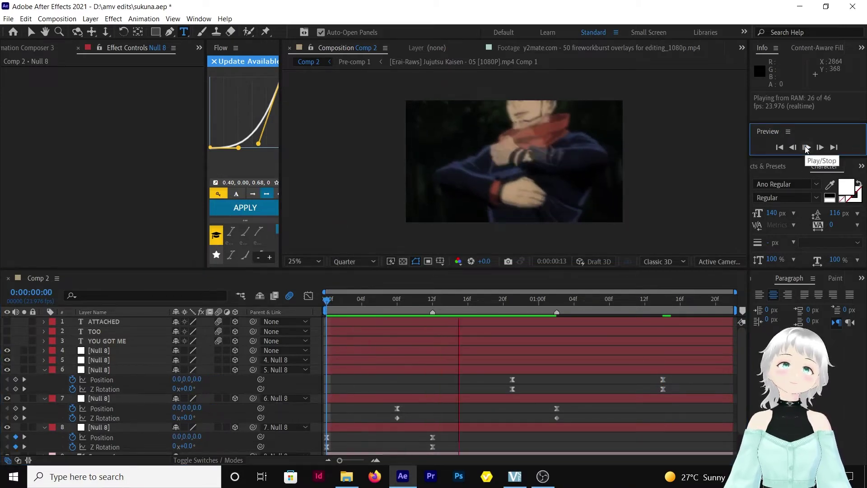
click(328, 302)
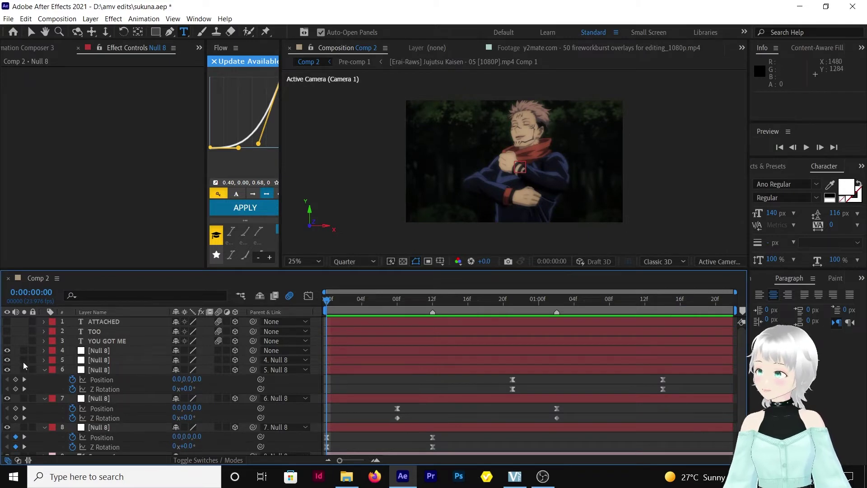
Show the YOU GOT ME text and, at 0:00:00:12, set its Z Rotation to -21°, Scale to 81% and Position to 502, 502
click(6, 341)
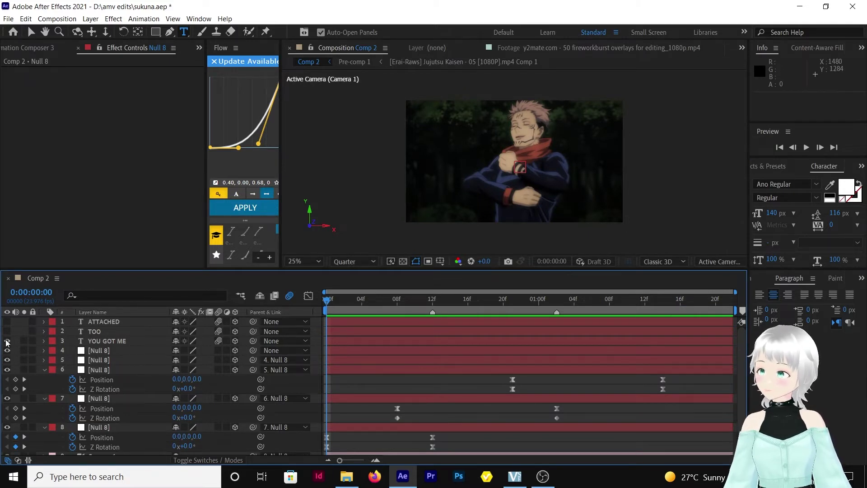
click(433, 303)
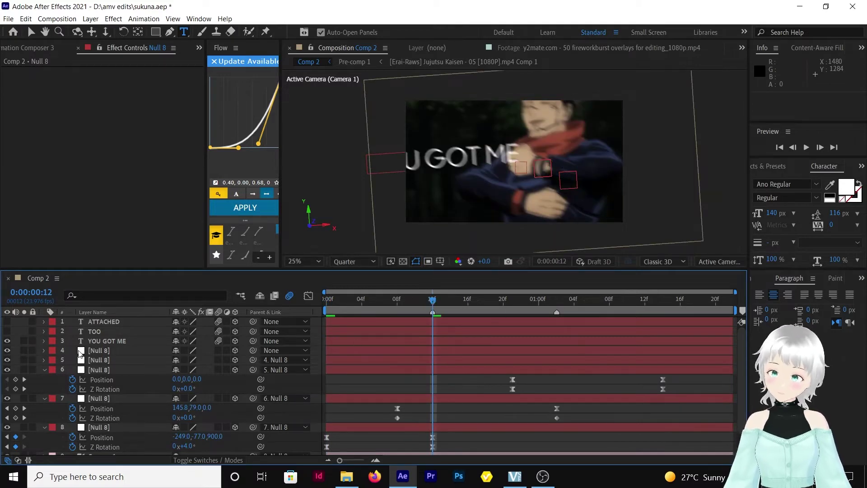
click(117, 343)
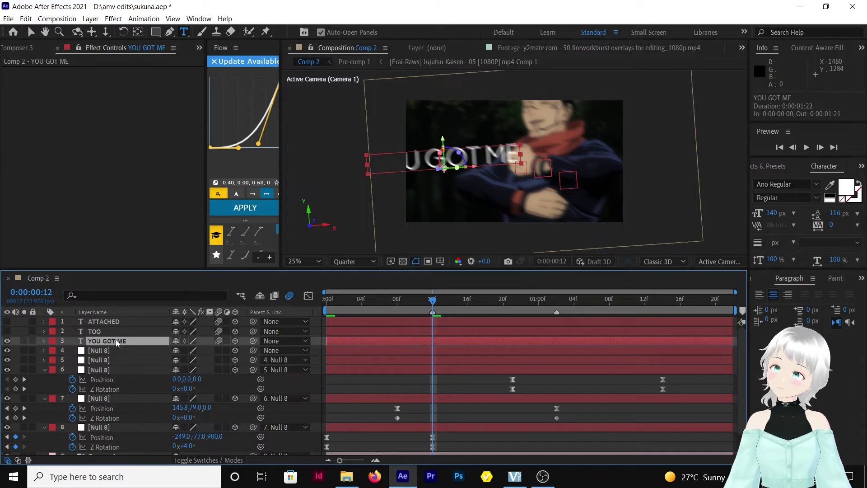
key(s)
key(shift+p)
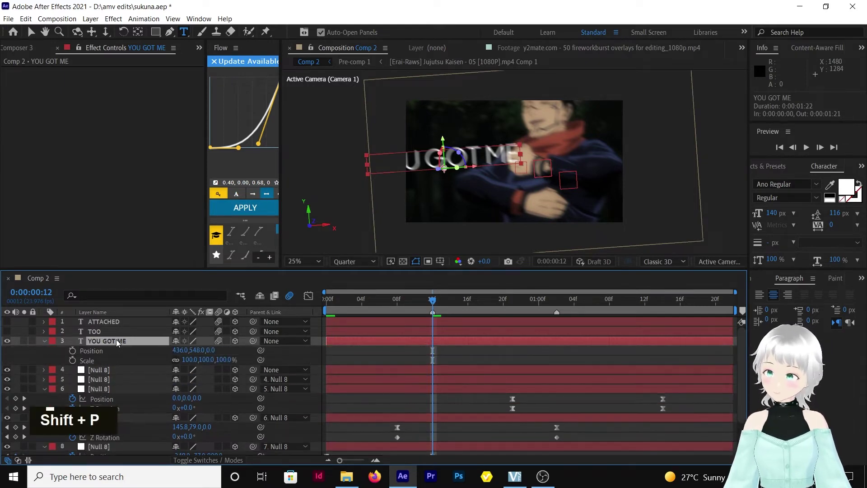
key(shift+r)
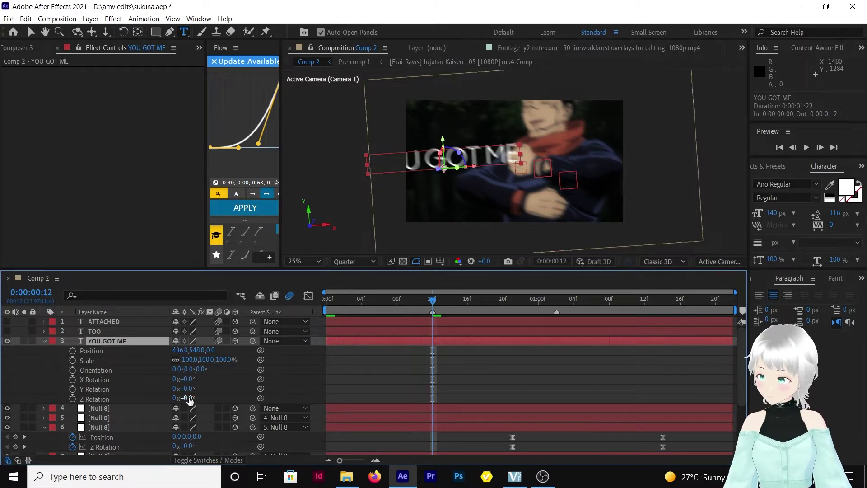
drag(189, 399, 171, 397)
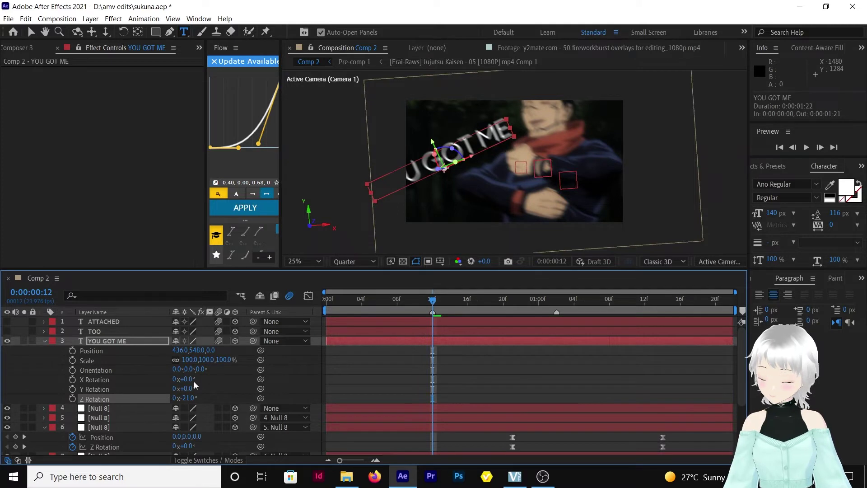
drag(226, 360, 173, 349)
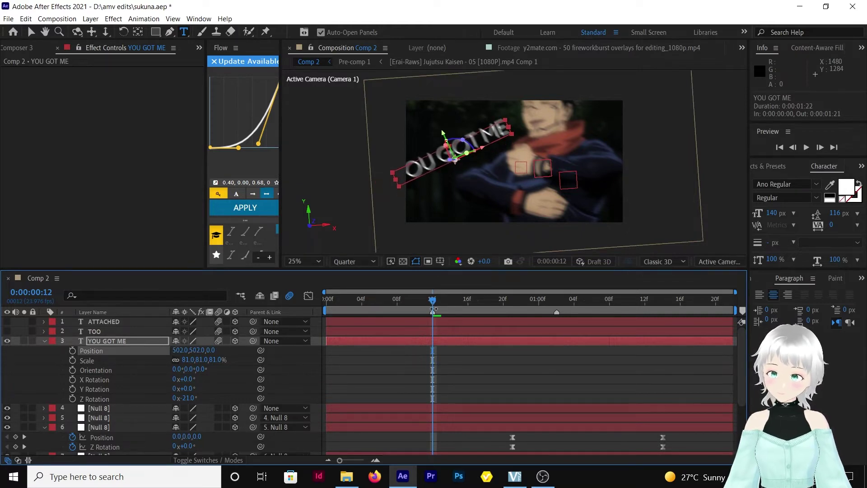
Check the YOU GOT ME text along the camera move and set its Z Rotation to -30° and Position to 528, 562
drag(434, 300, 496, 301)
drag(388, 310, 362, 308)
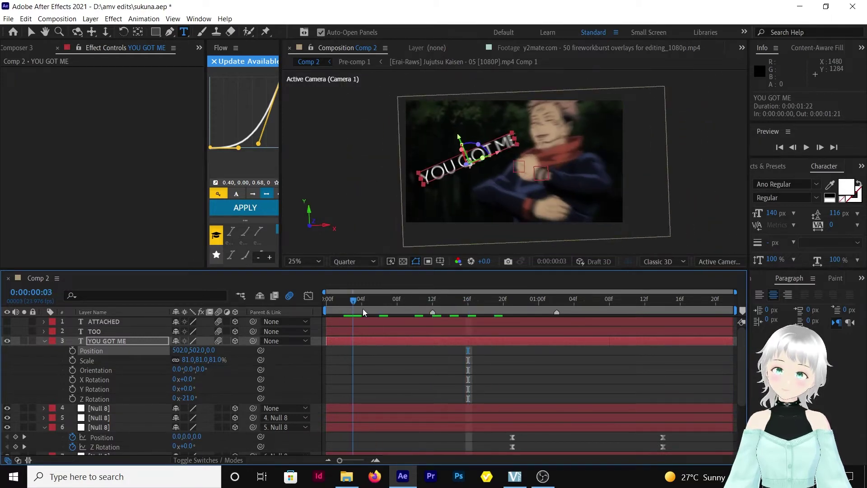
drag(198, 350, 205, 352)
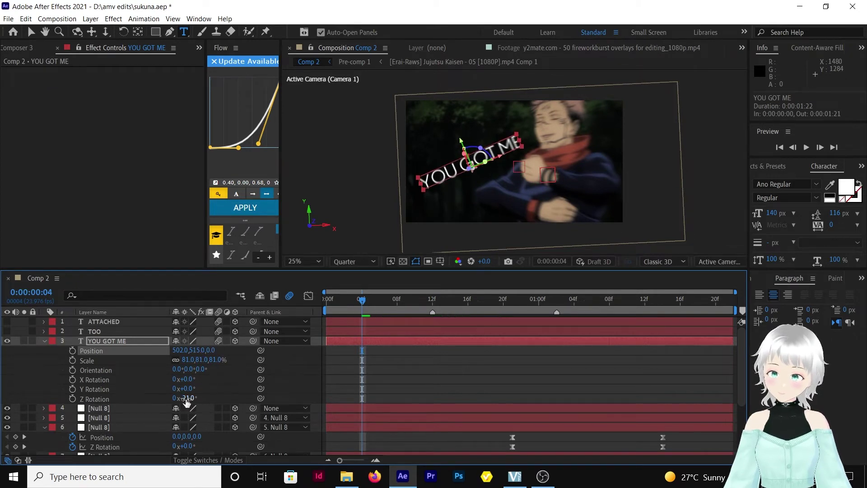
drag(186, 402, 183, 398)
key(F2)
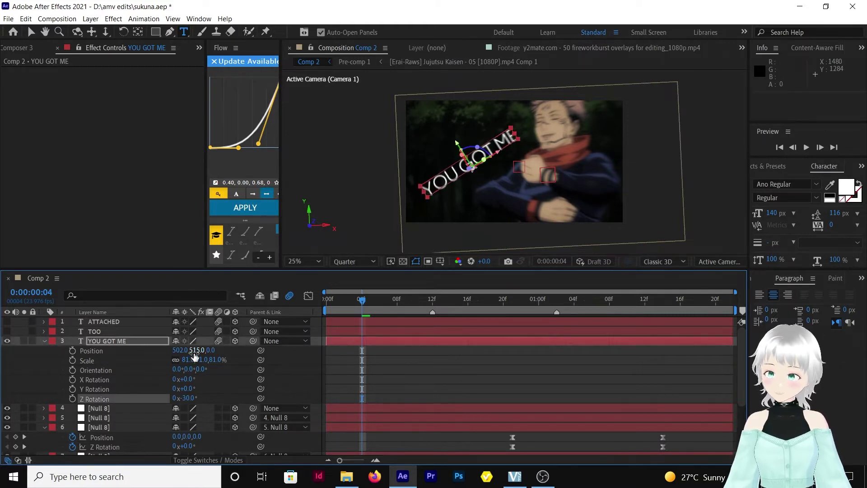
mouse_move(195, 356)
mouse_down()
mouse_move(203, 357)
mouse_move(187, 365)
mouse_move(188, 356)
mouse_move(210, 358)
mouse_up()
Preview the YOU GOT ME text from the start and inspect its framing up to 0:00:00:20
click(324, 300)
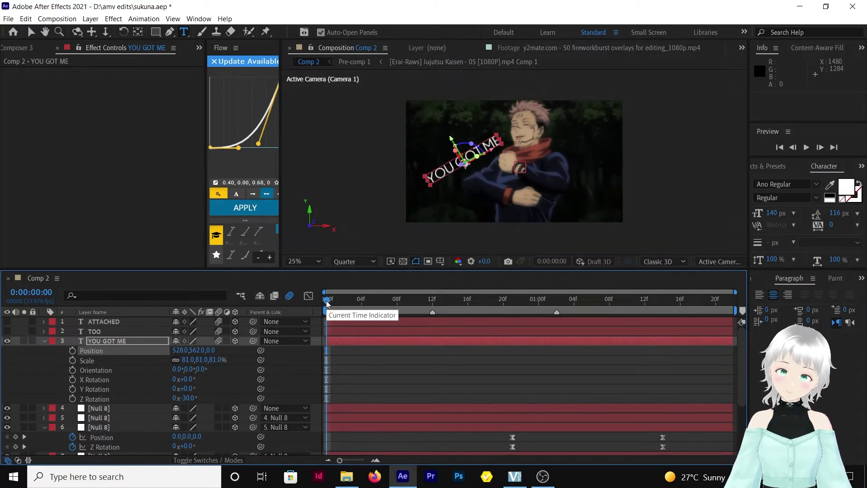
key(space)
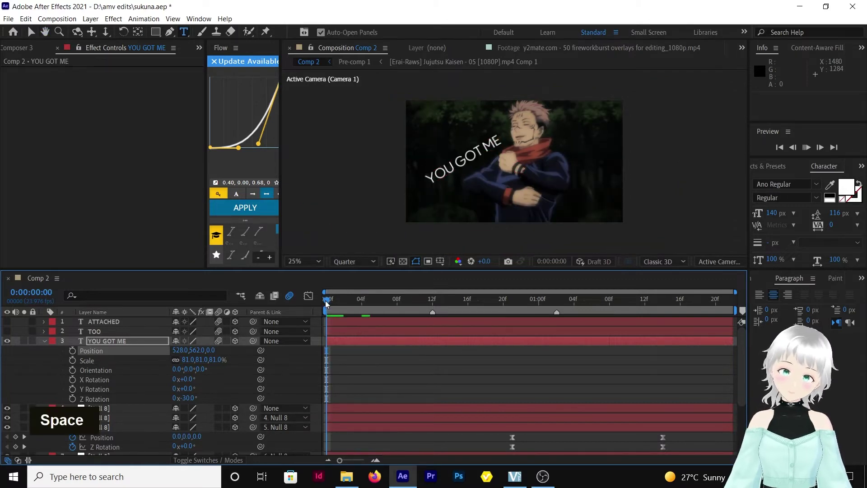
key(space)
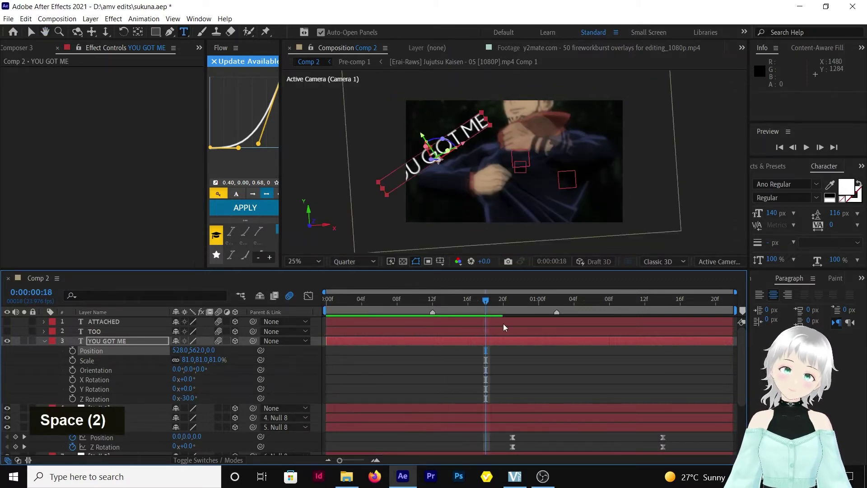
drag(486, 301, 513, 308)
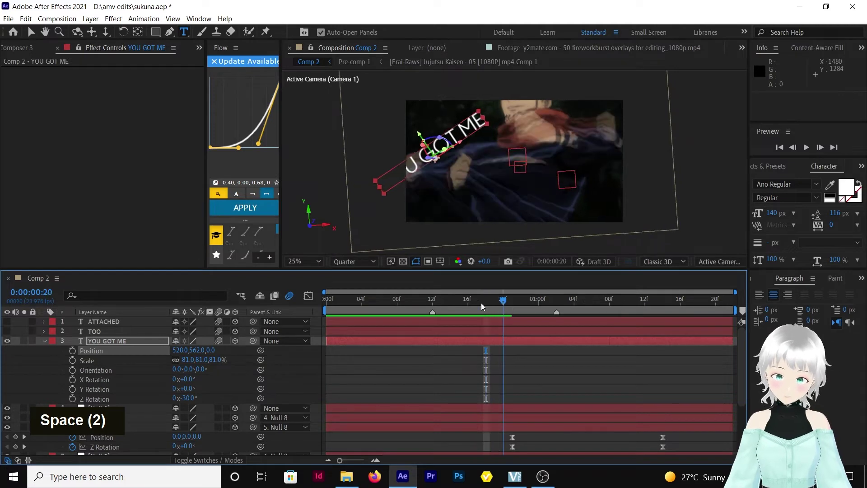
Make the TOO text layer start at the 0:00:00:12 marker and show it at 0:00:00:17
drag(433, 303, 442, 303)
click(433, 301)
click(443, 332)
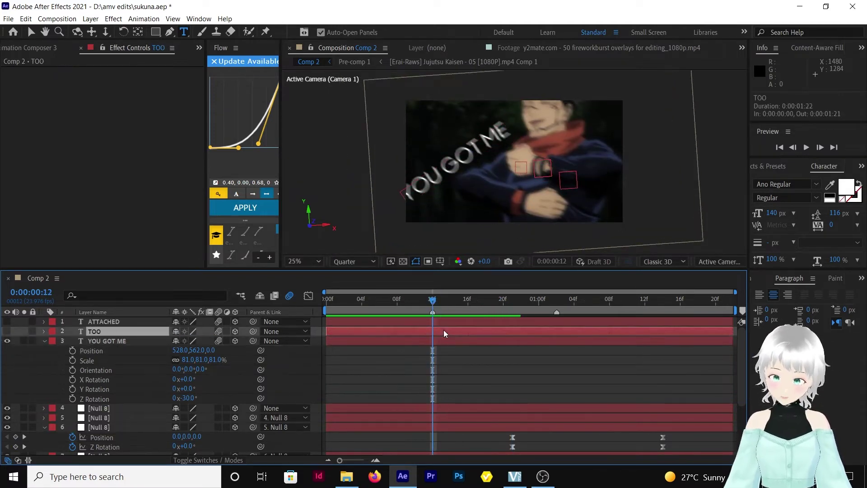
key(bracketleft)
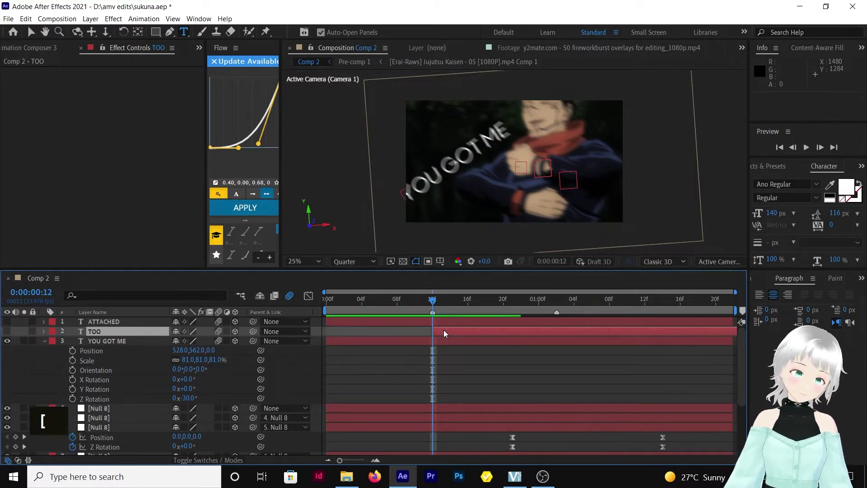
click(471, 300)
key(Page_Down)
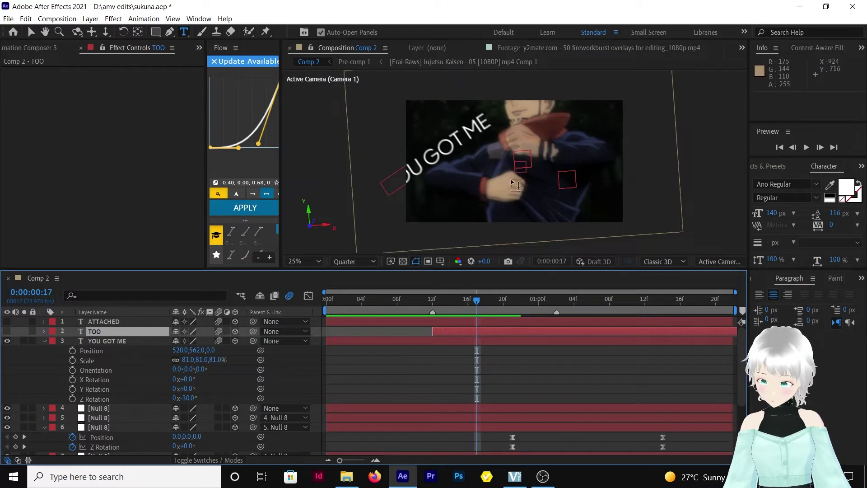
click(7, 331)
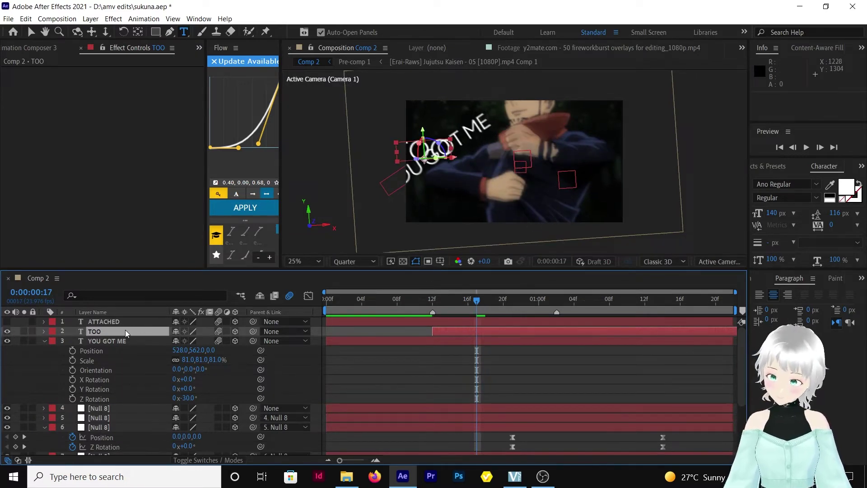
Move the TOO text to the character's chest by setting its Position to 974, 685 with a Z value of 500
key(p)
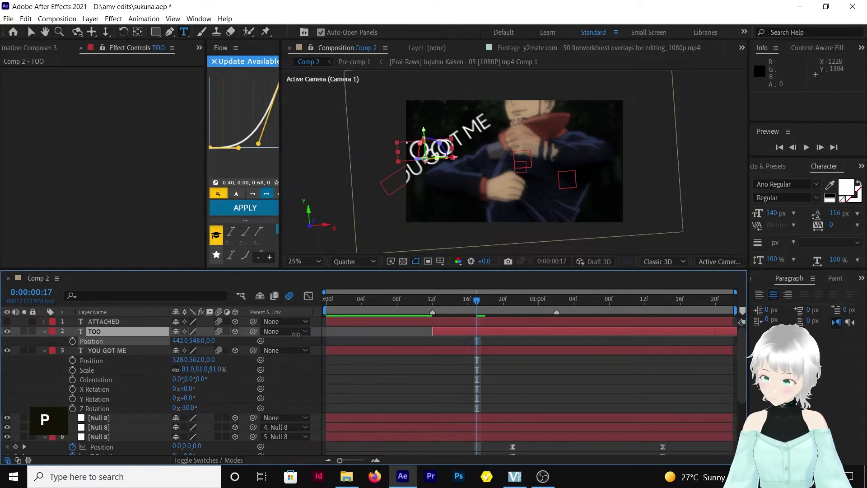
drag(180, 340, 295, 343)
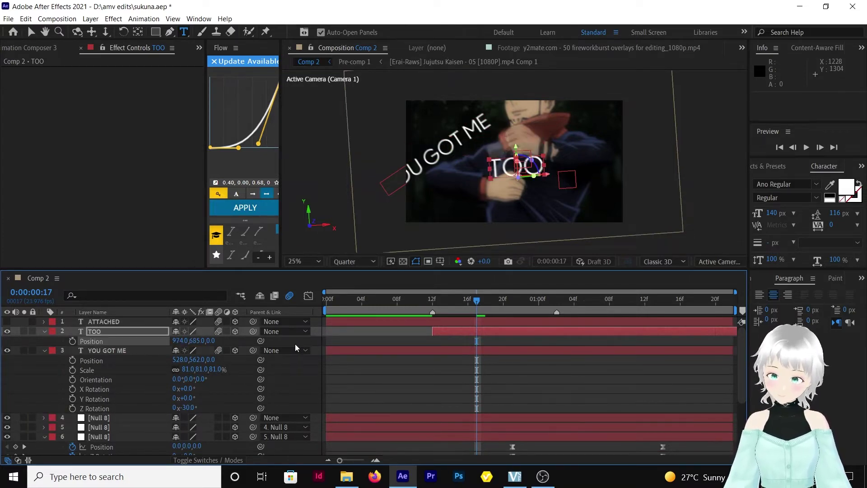
click(211, 340)
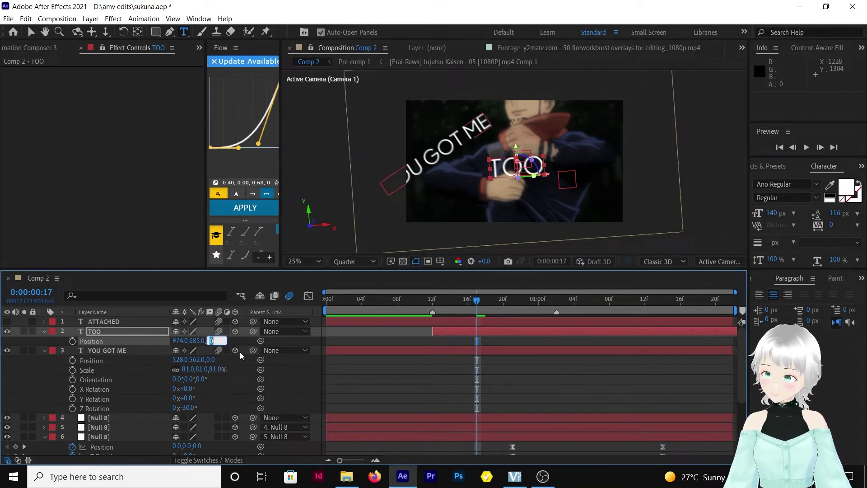
text(500)
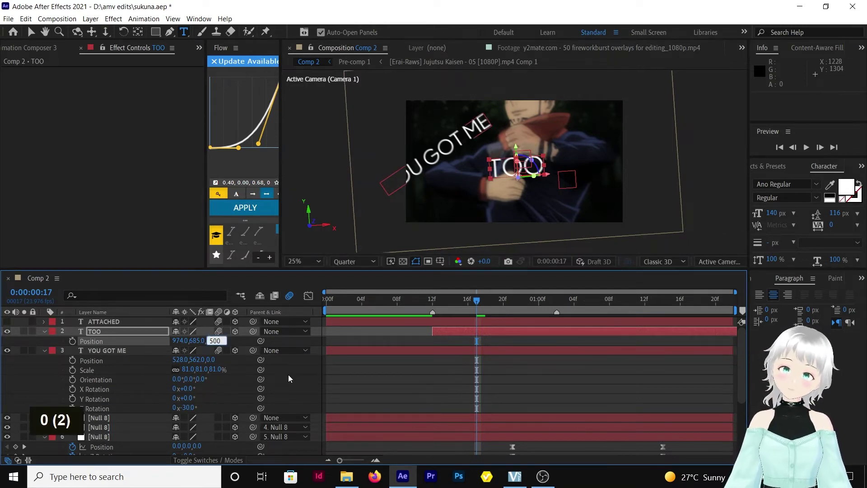
key(Return)
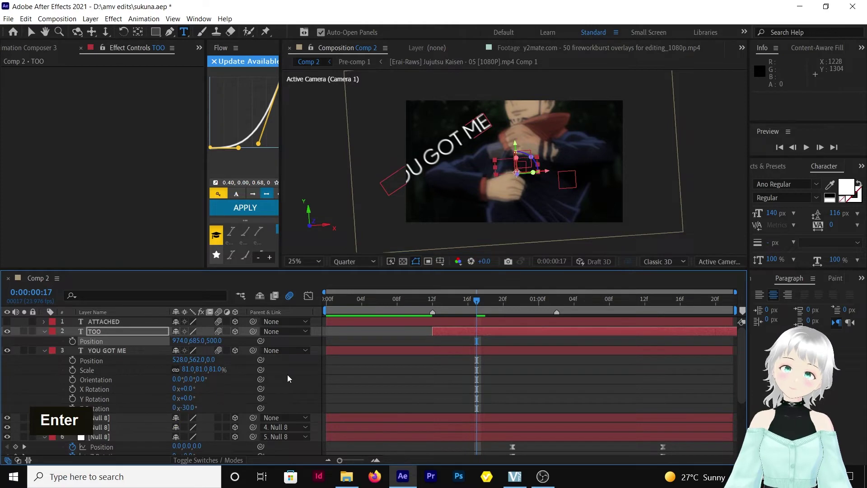
Bring the TOO text in front of the character, trying a Z position of -500 before settling on -700
click(216, 340)
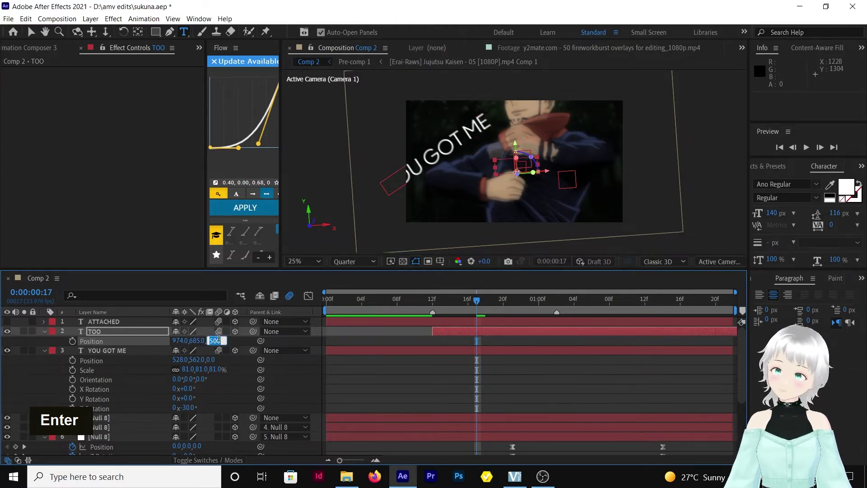
key(Left)
text(-)
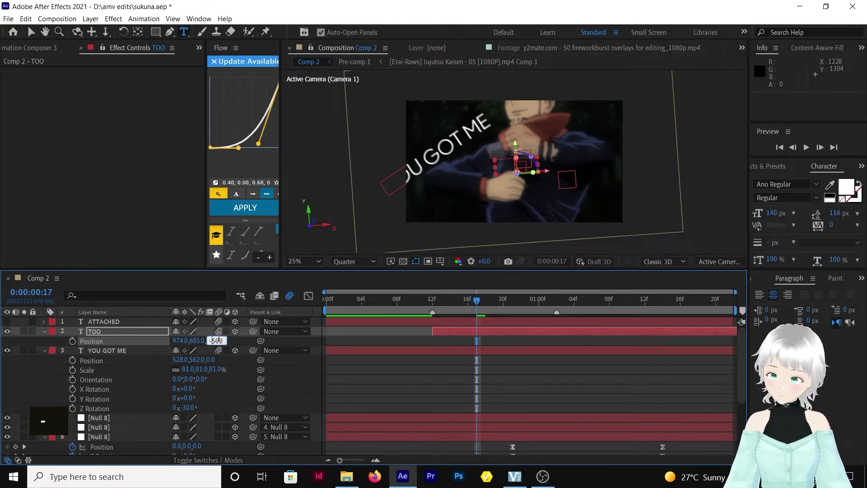
key(Return)
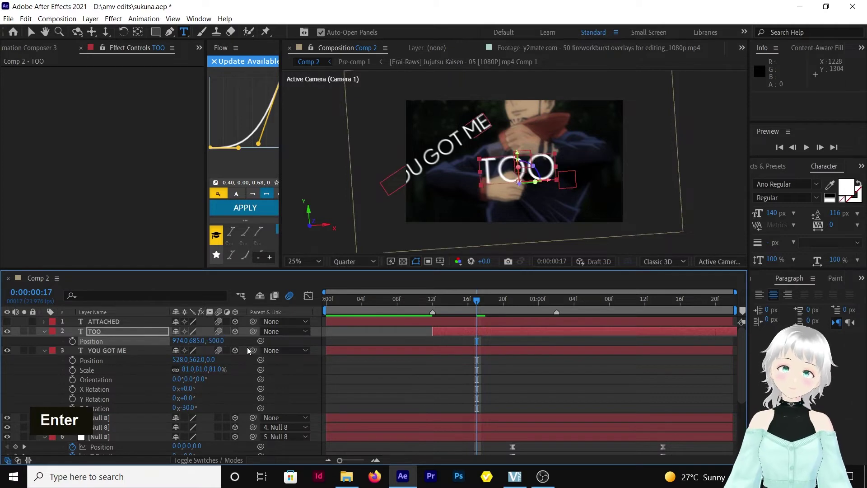
click(218, 341)
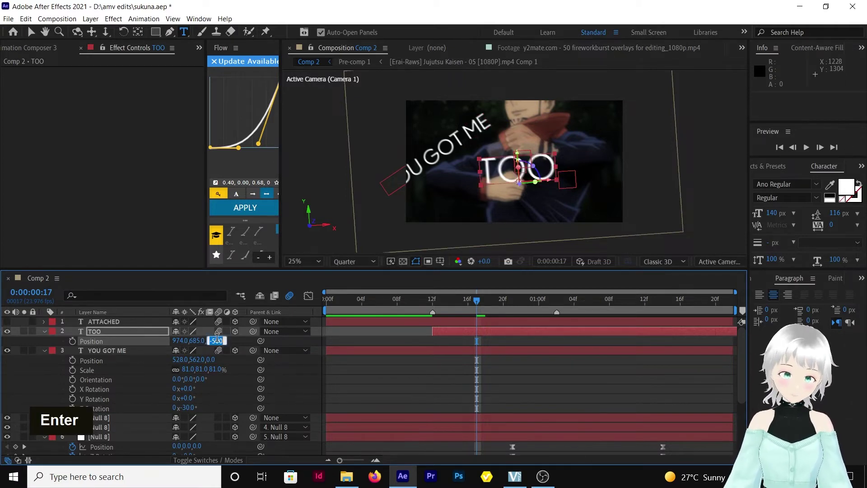
text(-700)
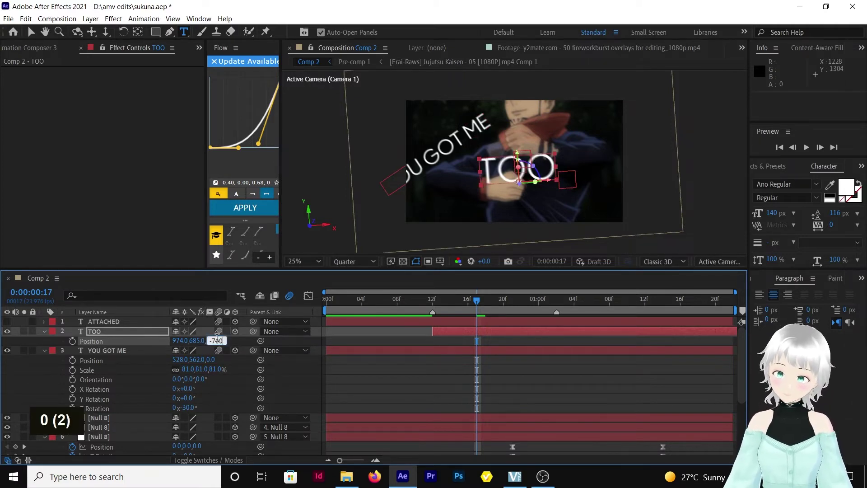
key(Return)
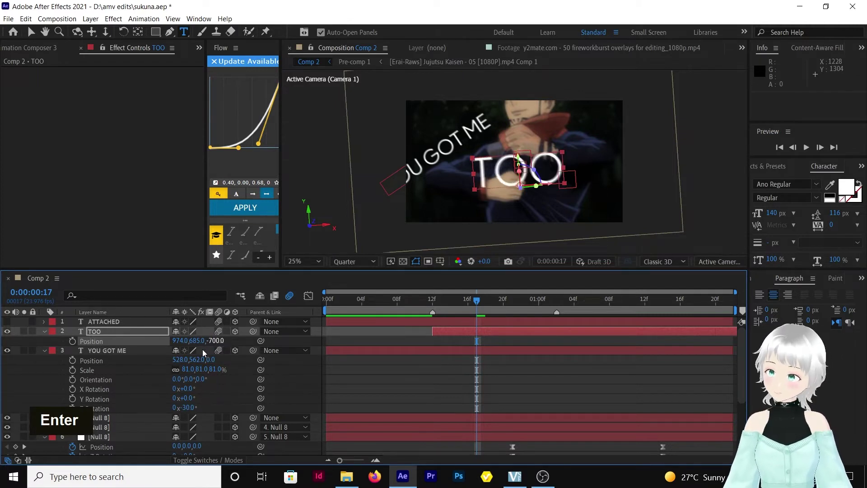
Raise the TOO text by setting its Y position to 651, check it at 0:00:01:02 and return to the start
click(197, 341)
drag(191, 339, 183, 334)
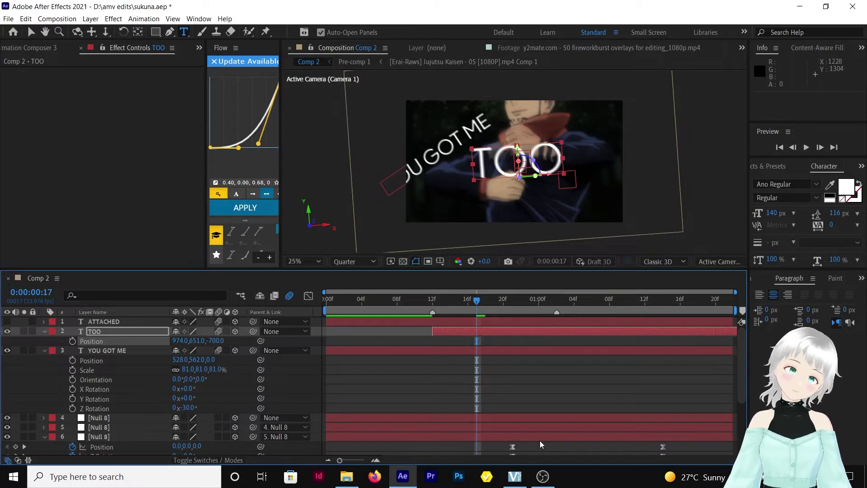
click(558, 299)
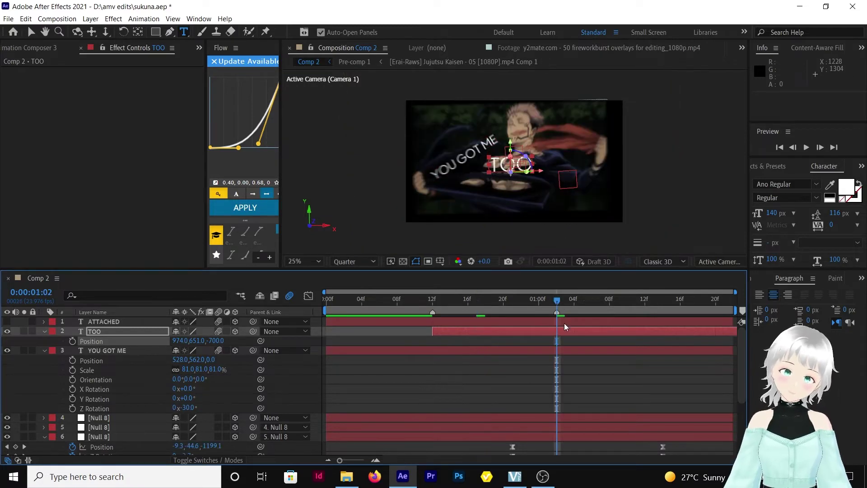
click(324, 300)
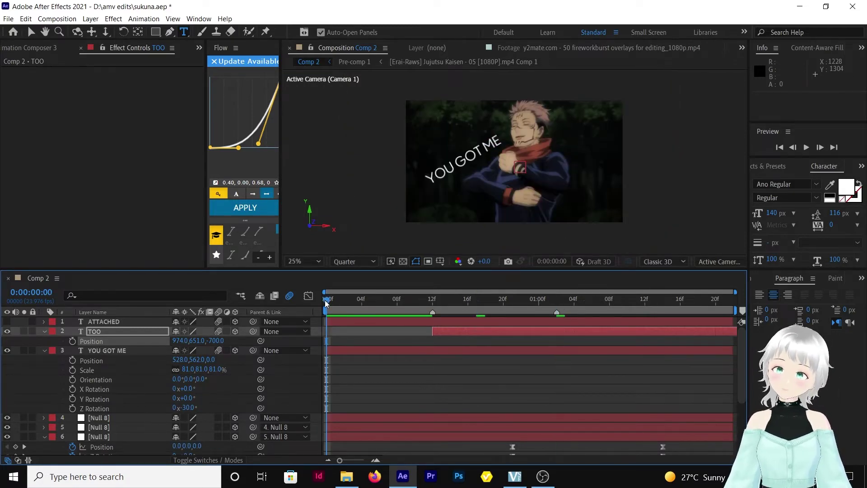
Preview the animation, and make the ATTACHED text layer visible and starting at 0:00:01:01
key(space)
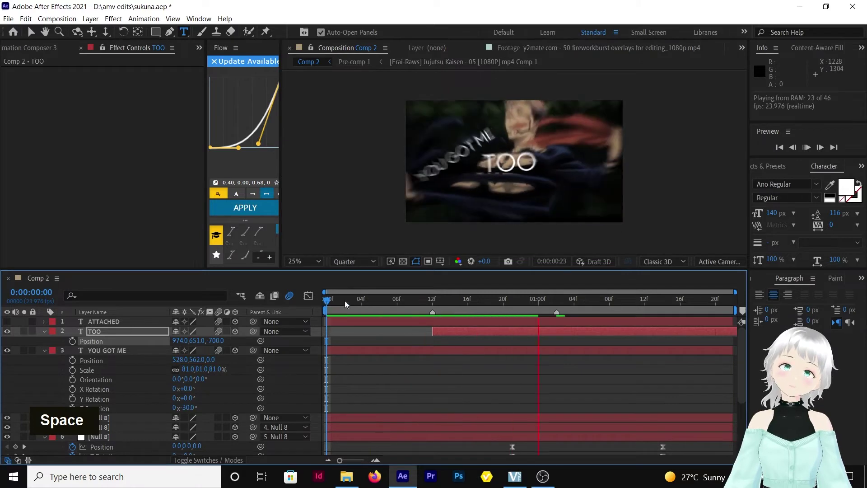
key(space)
click(563, 320)
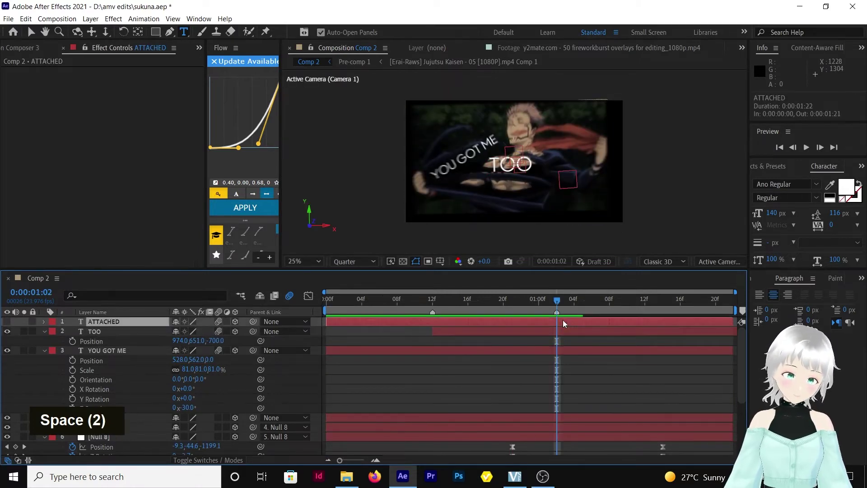
key(bracketleft)
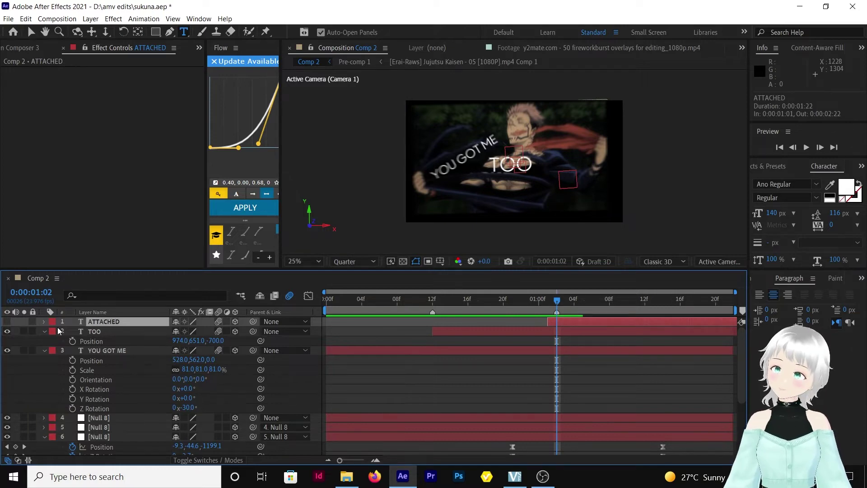
click(8, 322)
Move the ATTACHED text across and toward the camera by setting its X position to 791 and Z to -1500
key(p)
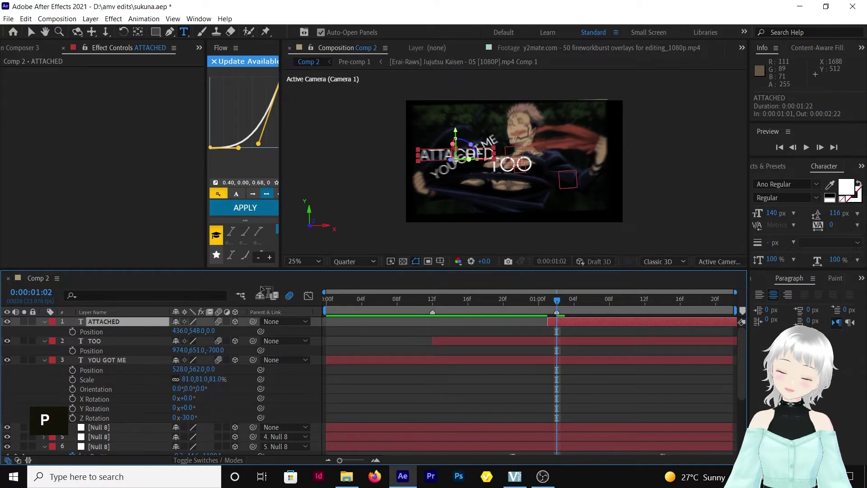
drag(177, 330, 431, 316)
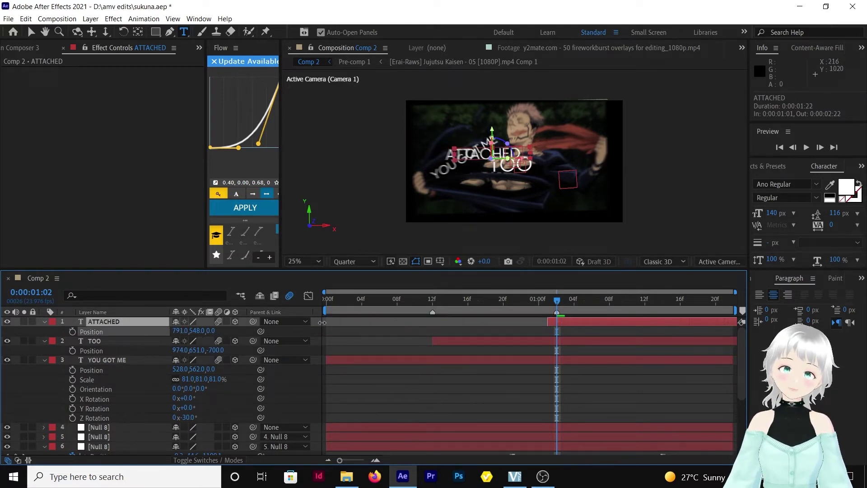
click(211, 330)
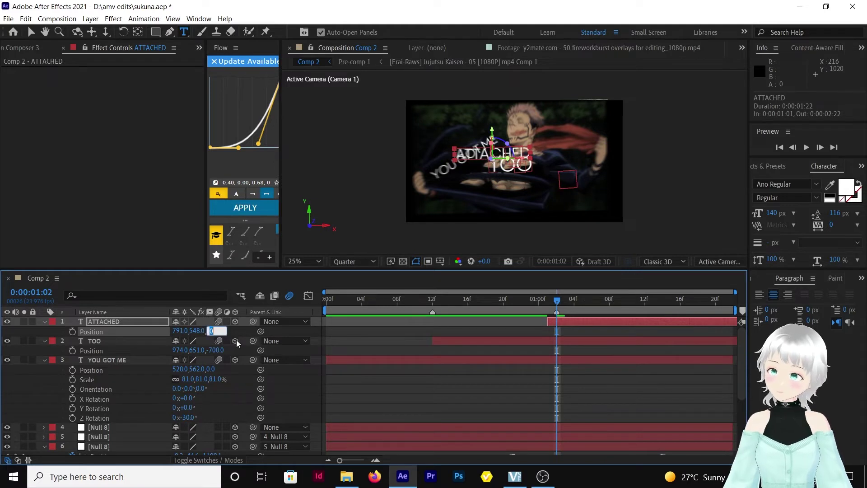
text(-)
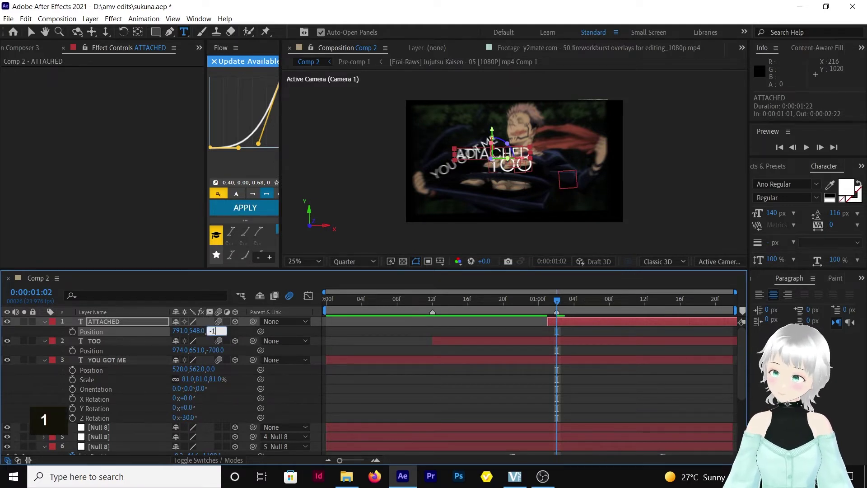
text(1500)
key(Return)
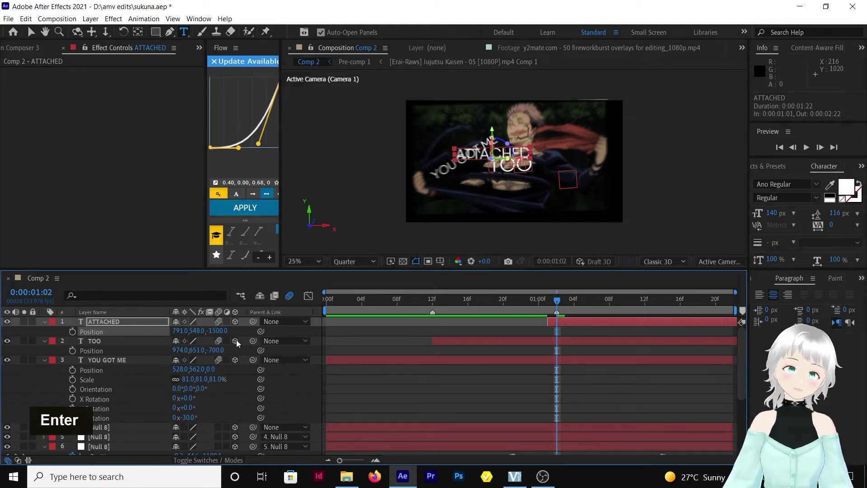
Place the ATTACHED text over the character's chest by setting its Position to 1012, 630 with a Z value of -1600
click(212, 331)
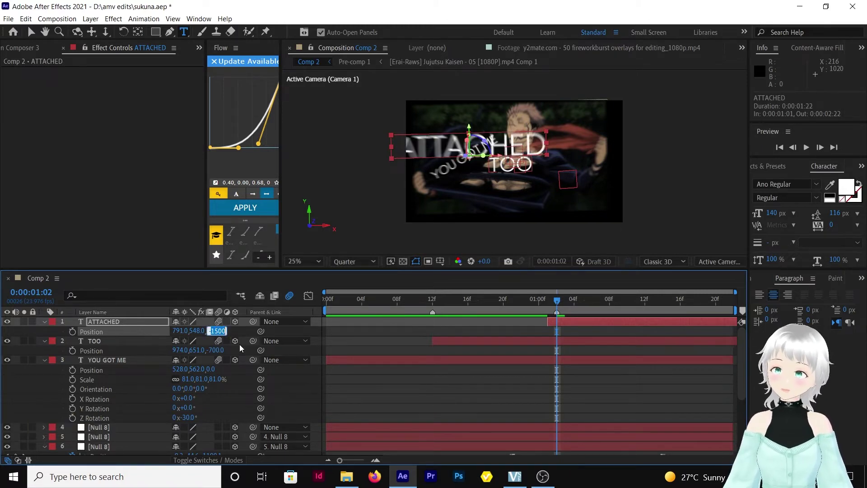
key(Right)
key(Left)
key(Left)
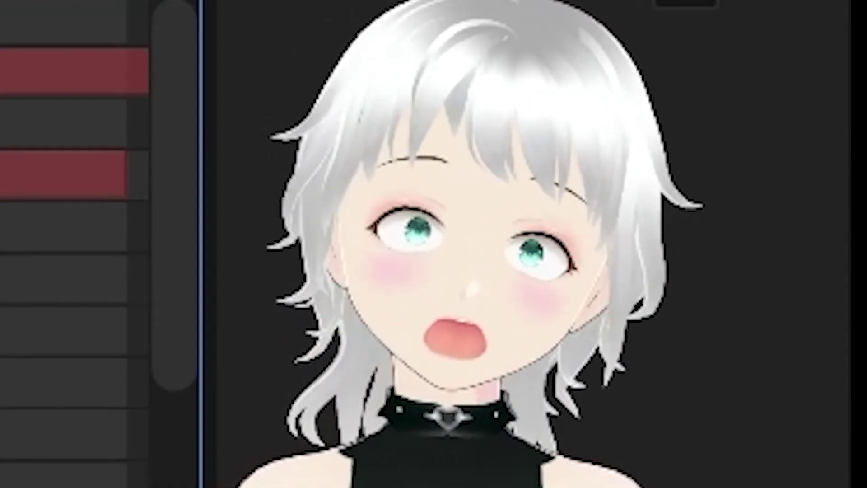
key(BackSpace)
text(6)
key(Return)
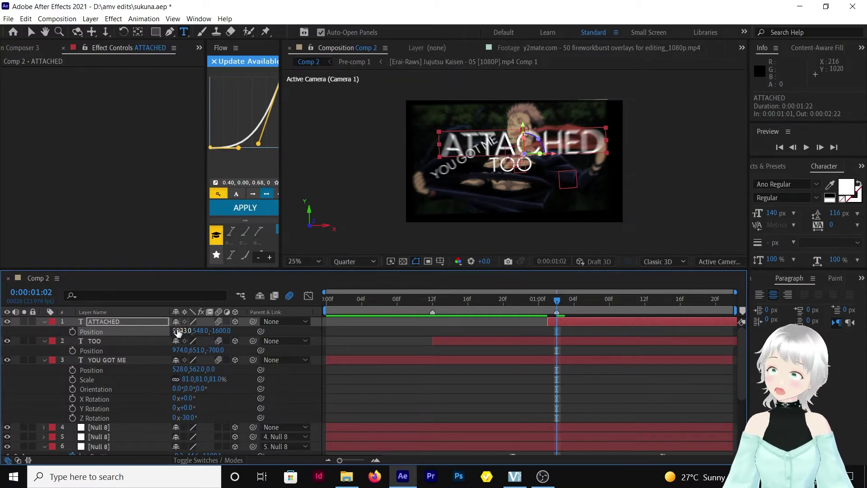
click(177, 331)
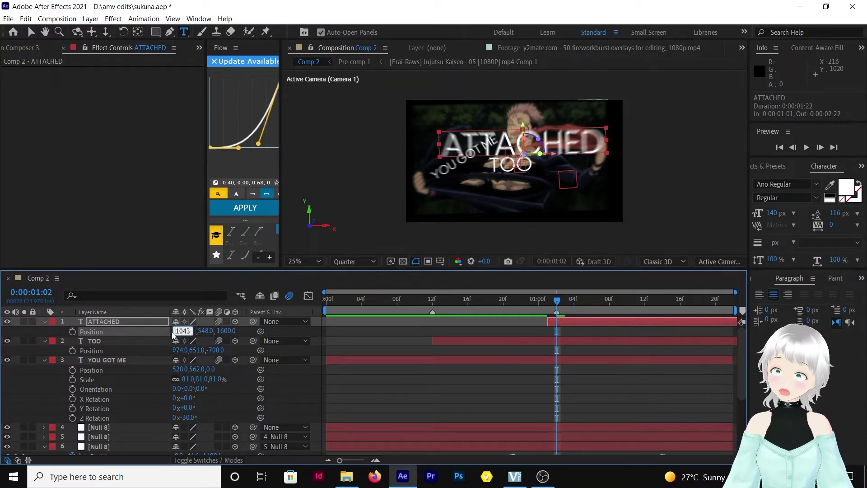
text(1031)
key(Return)
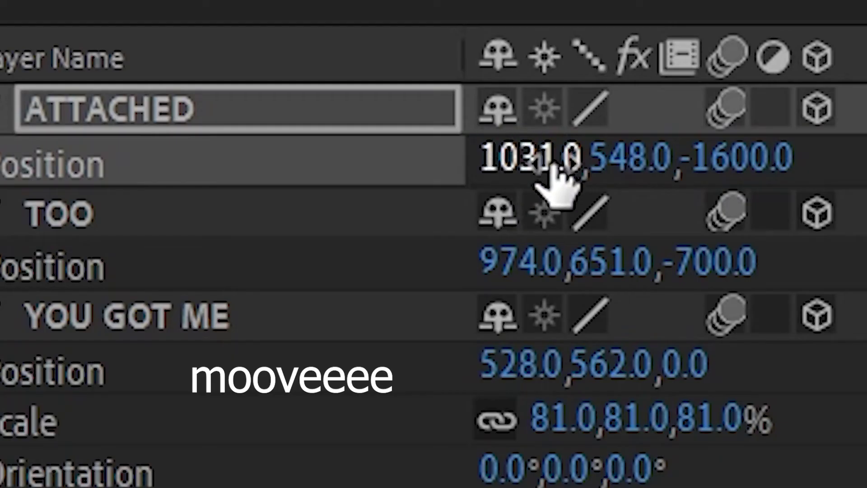
drag(555, 172, 447, 140)
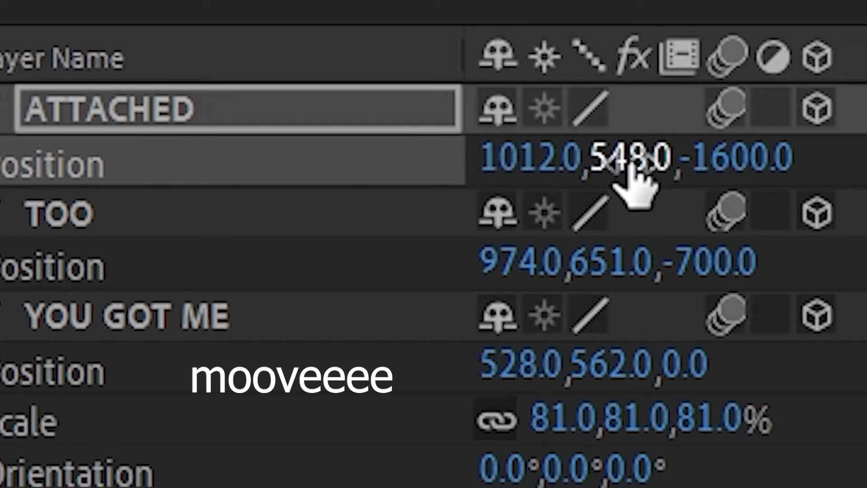
drag(632, 180, 796, 186)
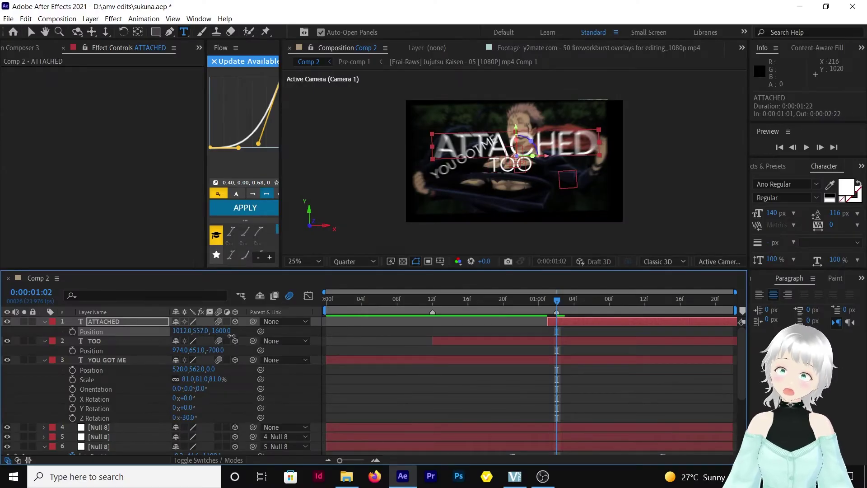
drag(230, 336, 505, 354)
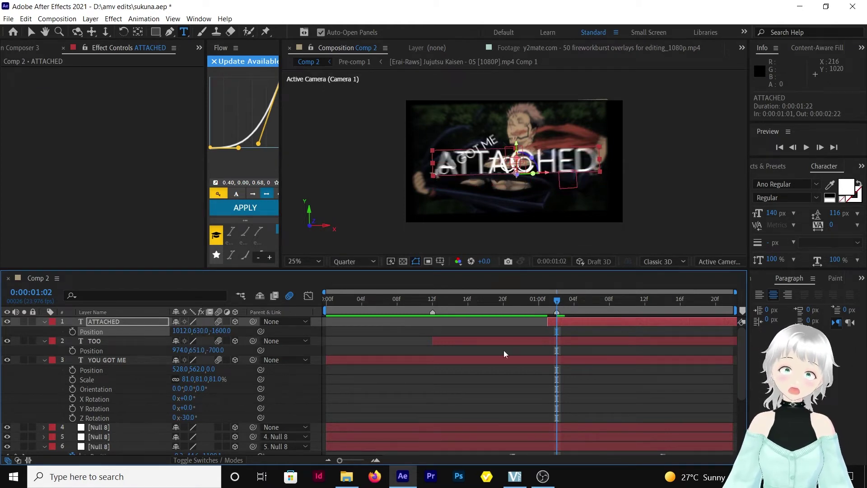
Preview the text animation from the start and check the ATTACHED text at 0:00:01:11
click(328, 300)
key(space)
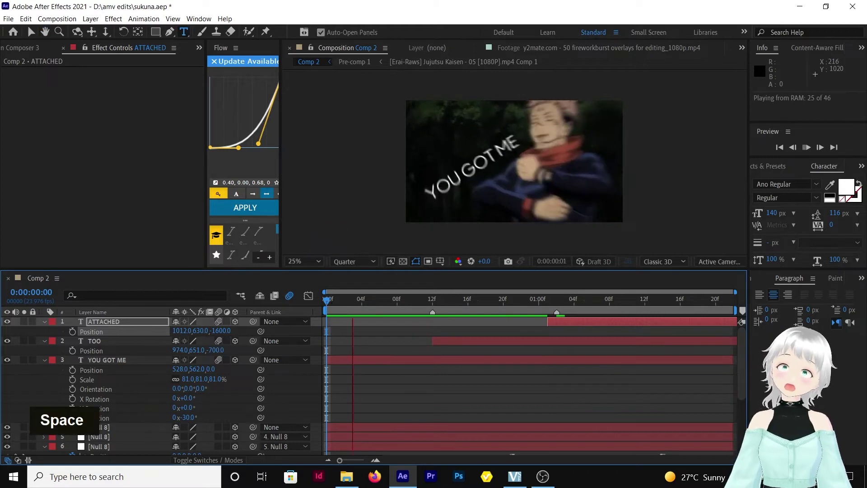
key(space)
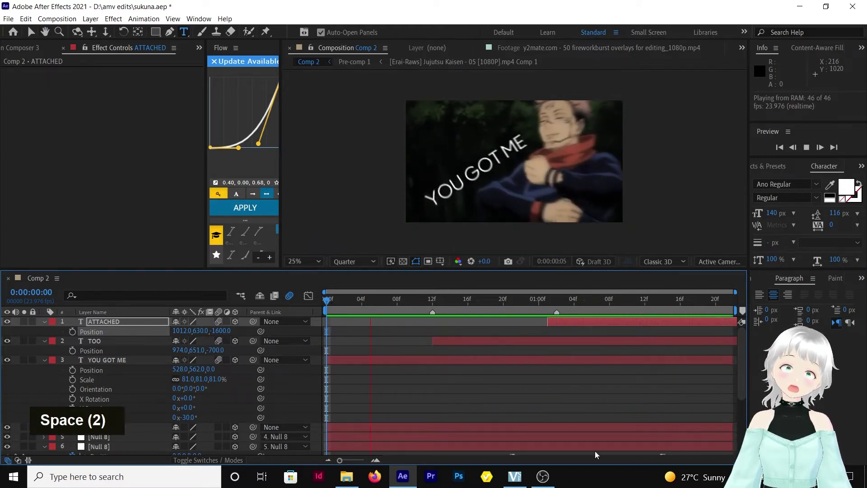
click(557, 300)
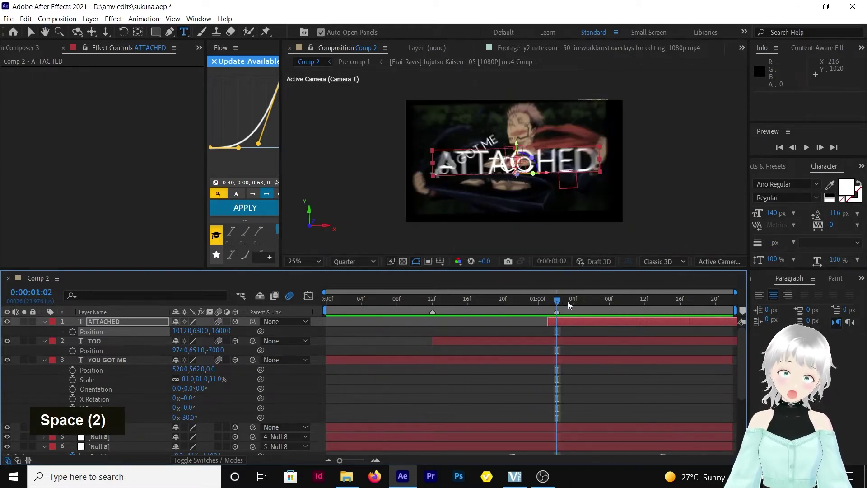
click(593, 302)
click(636, 301)
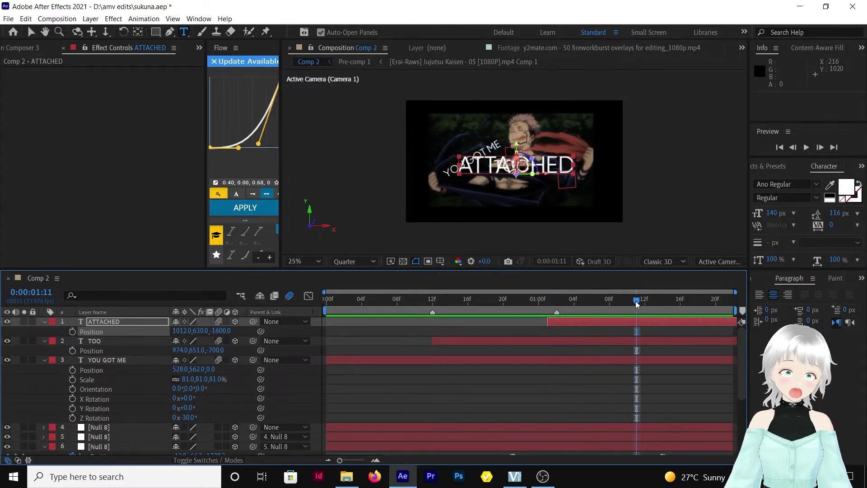
Bring the ATTACHED text closer by setting its Z position to -2000, and replay the animation from the start
click(214, 329)
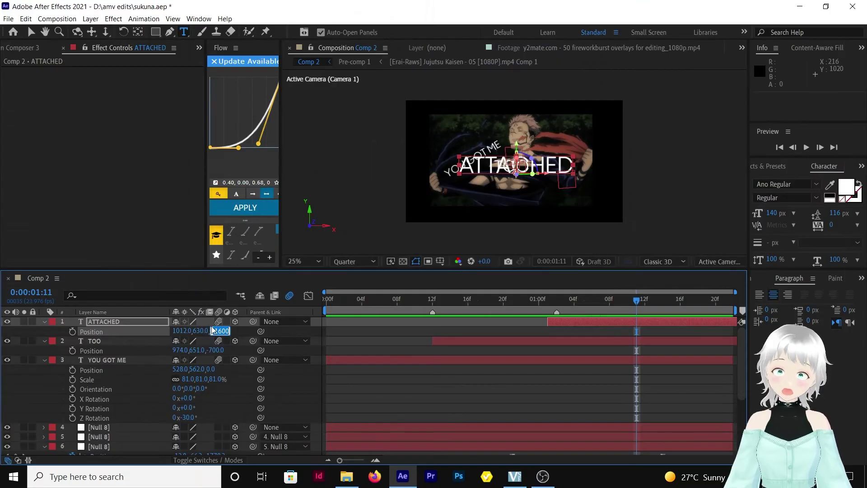
text(-2000)
key(Return)
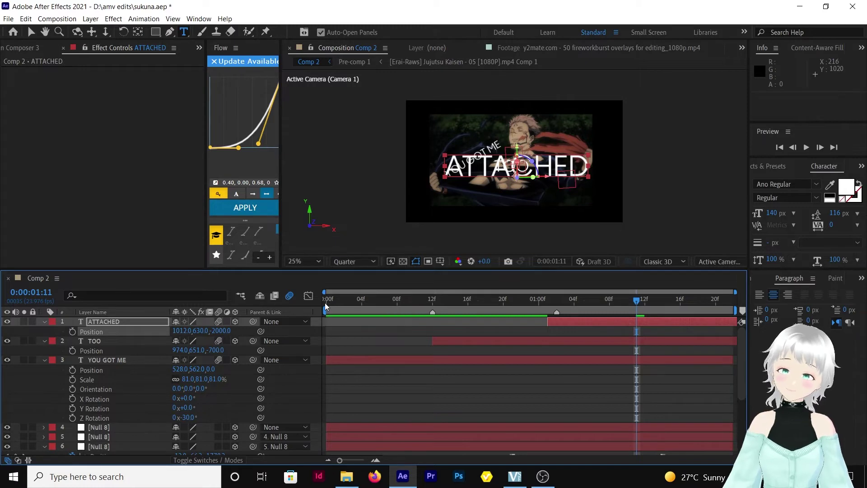
click(324, 303)
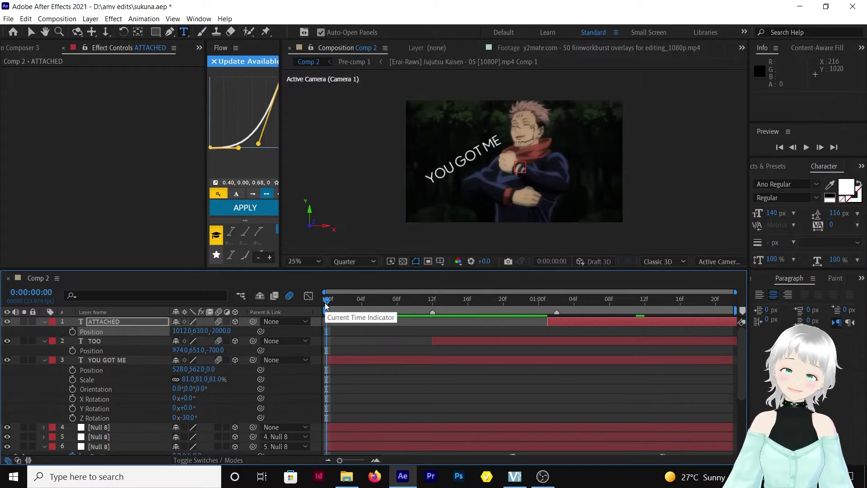
key(space)
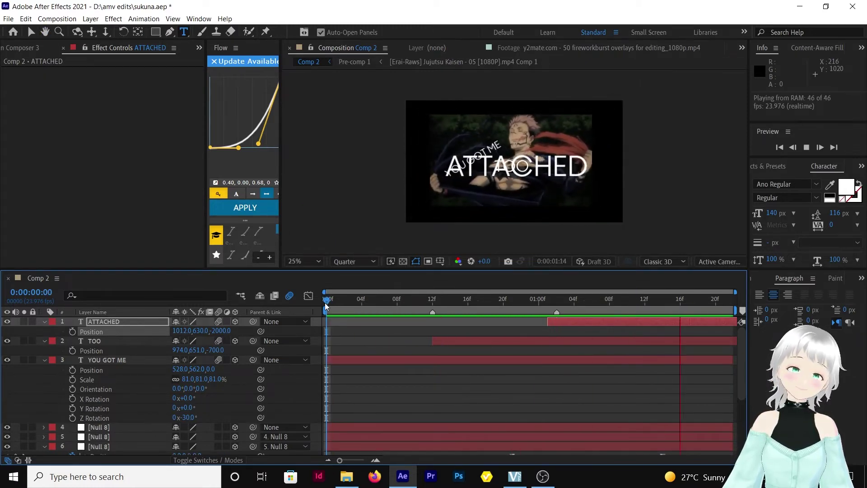
key(space)
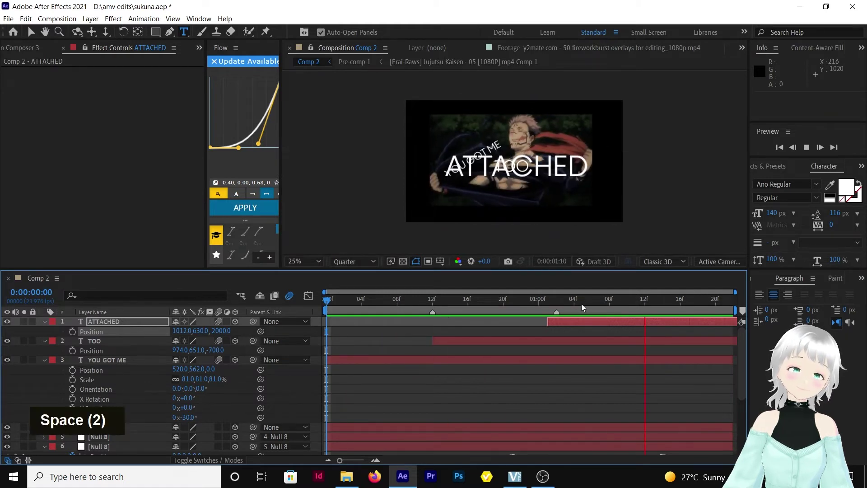
Search the effects for "textu" and apply S_TextureFlux to the ATTACHED text layer
click(773, 164)
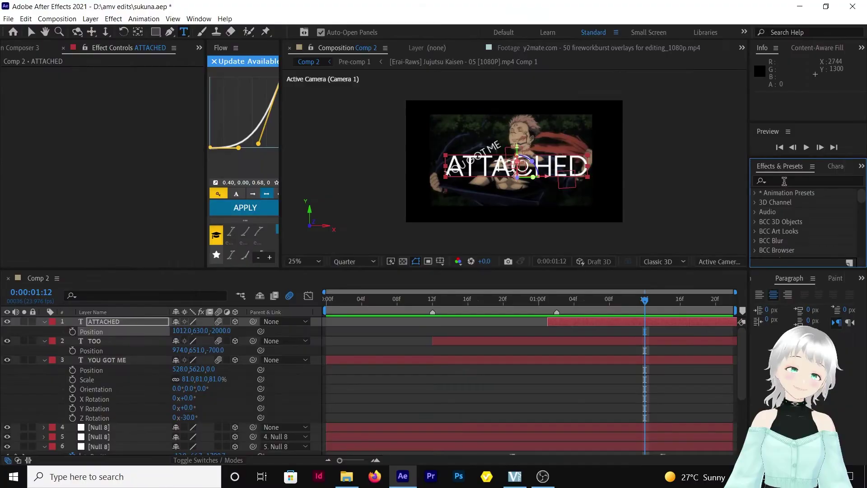
click(781, 179)
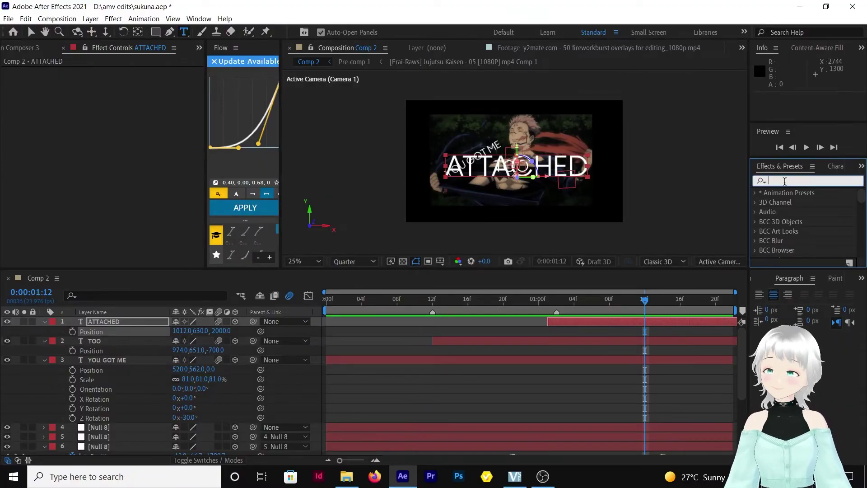
text(textu)
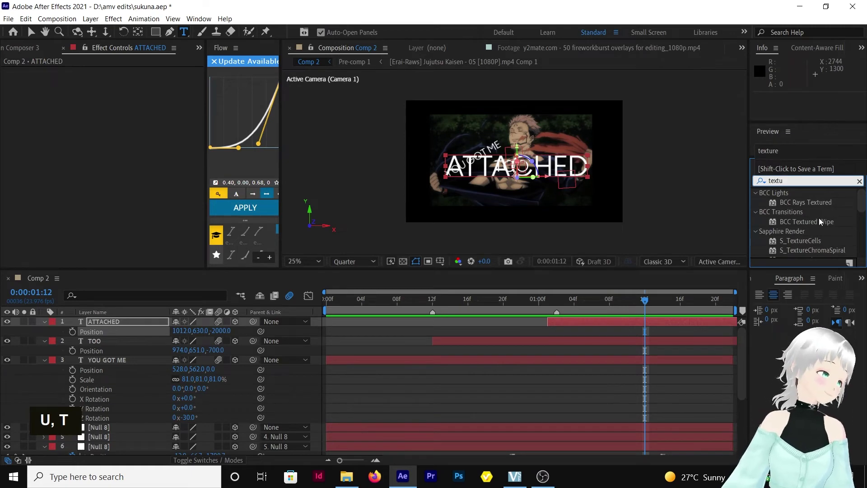
scroll(819, 218, down, 2)
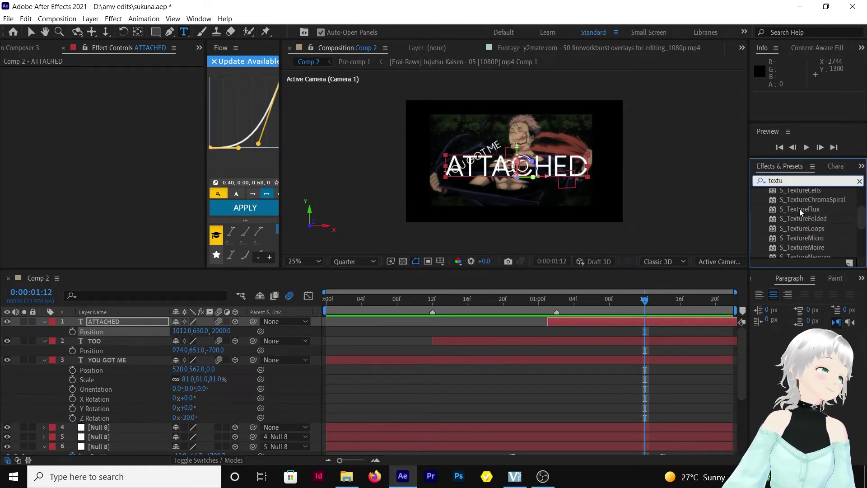
double_click(800, 208)
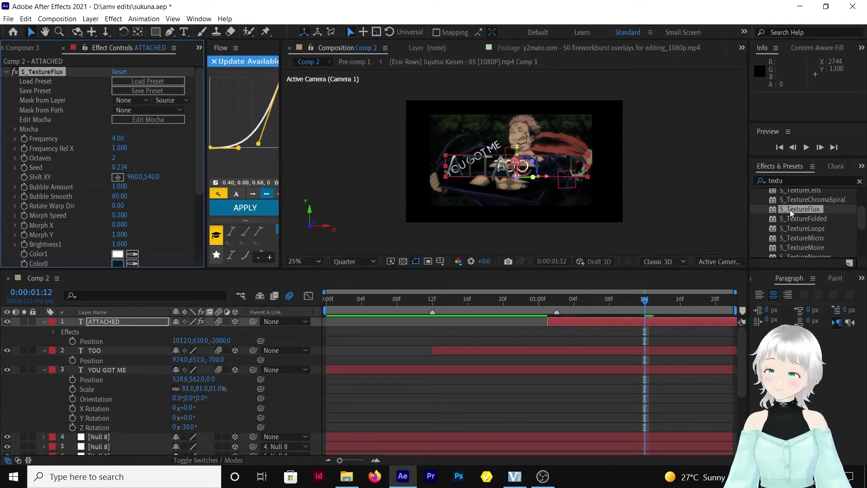
Recolour the S_TextureFlux texture on ATTACHED by sampling white for Color0, and darken Color0 to light grey B3B3B3
scroll(142, 209, down, 5)
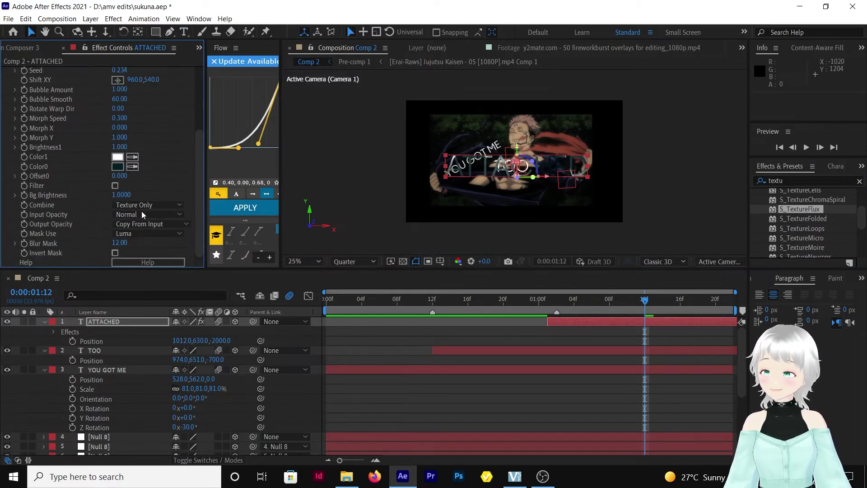
click(130, 167)
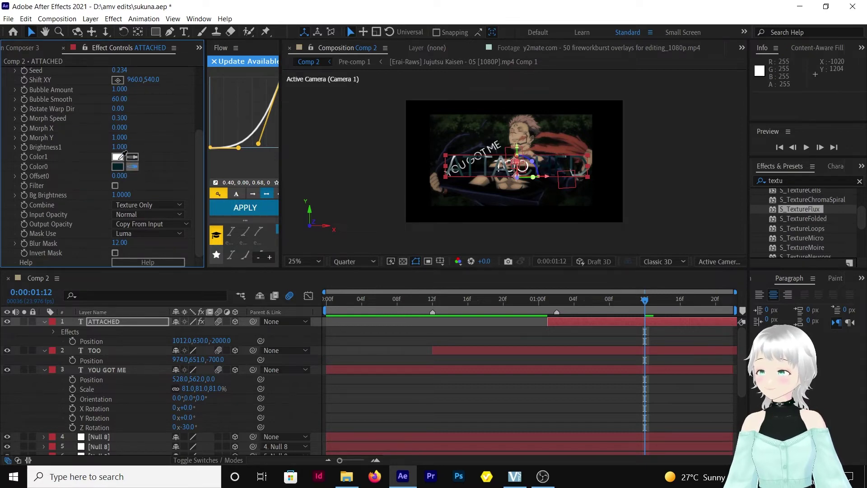
click(122, 156)
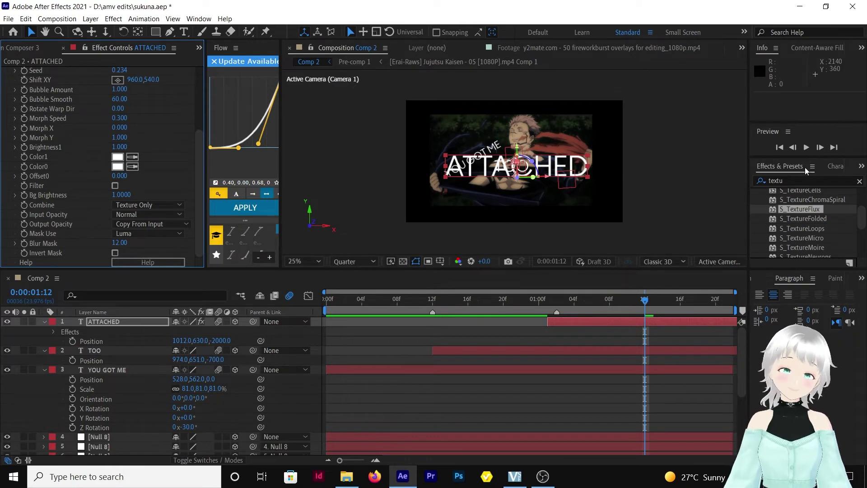
click(794, 180)
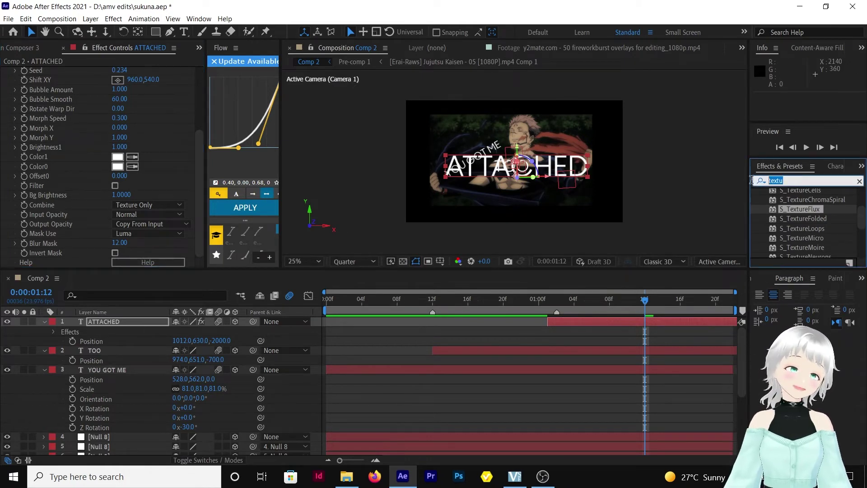
click(120, 167)
drag(91, 144, 78, 158)
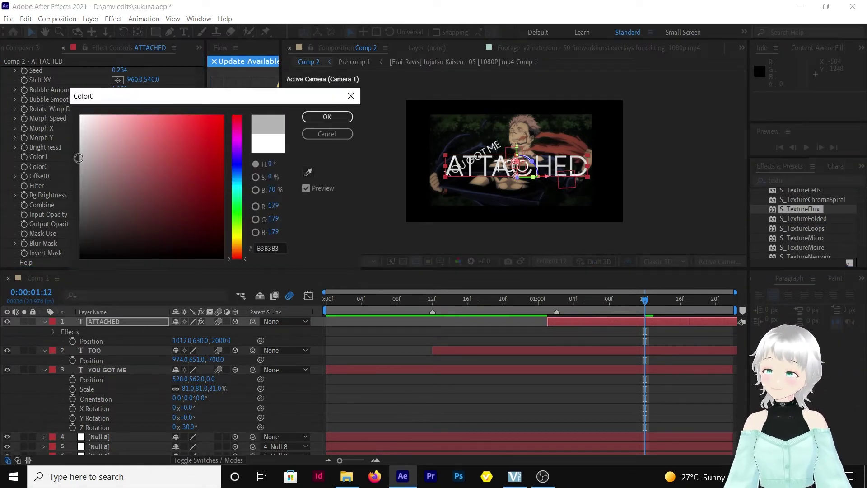
click(316, 117)
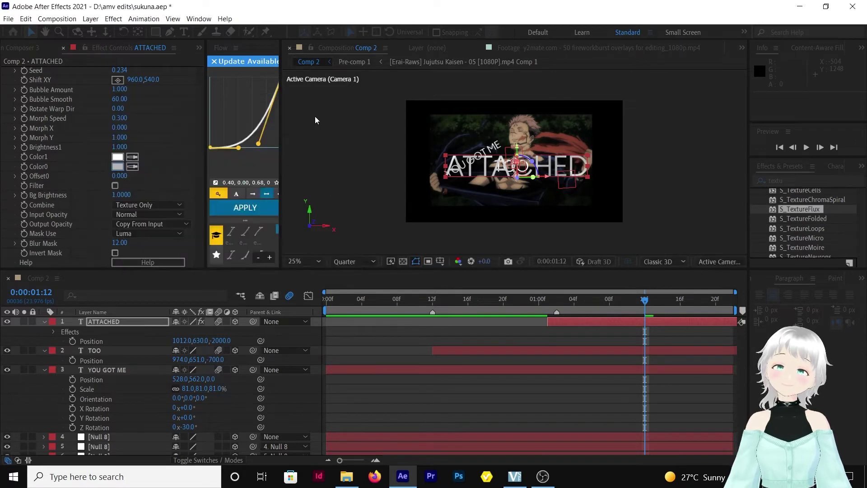
Search the effects for "deep gl", apply Deep Glow to the ATTACHED layer and enable its Unmult option
click(807, 181)
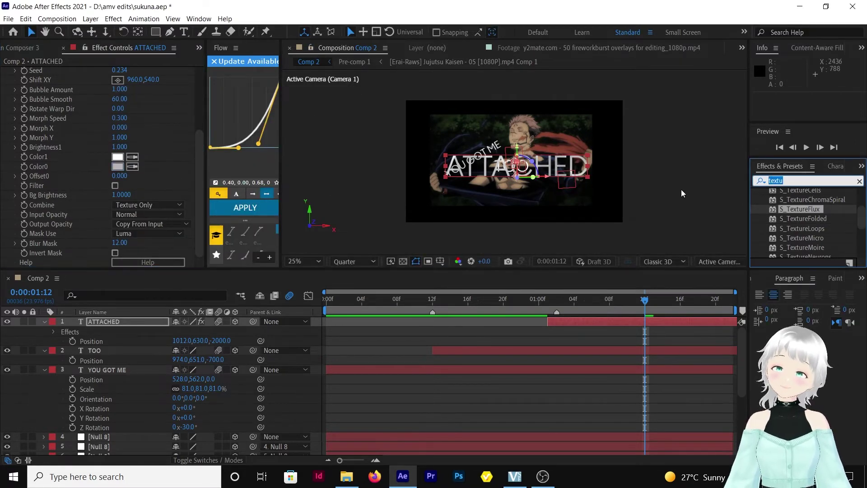
text(deep gl)
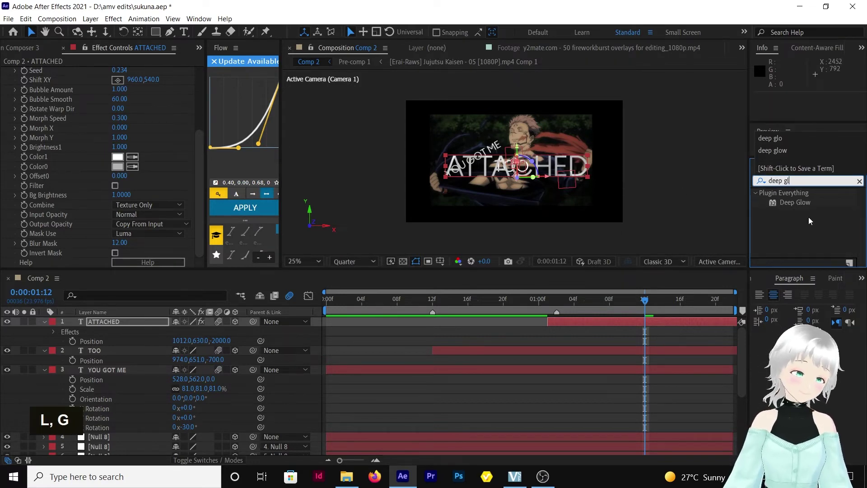
double_click(790, 202)
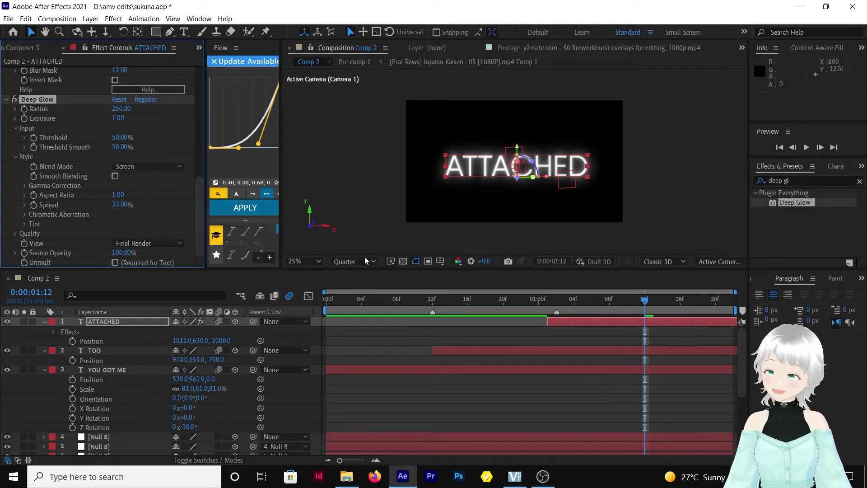
click(115, 263)
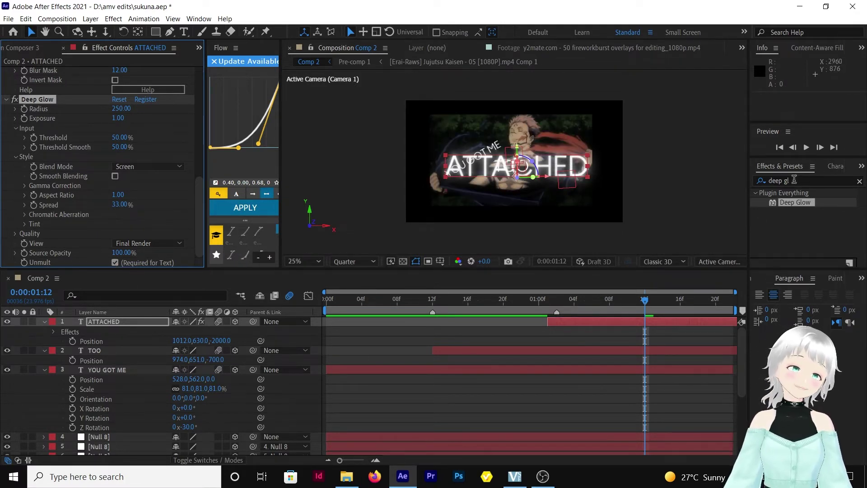
Search the effects for "edgera" and apply S_EdgeRays to the ATTACHED text layer
click(771, 181)
text(e)
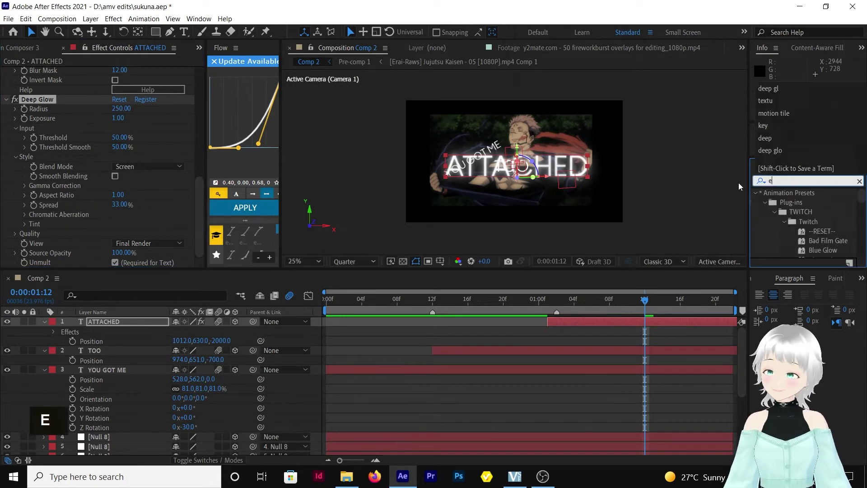
text(dge r)
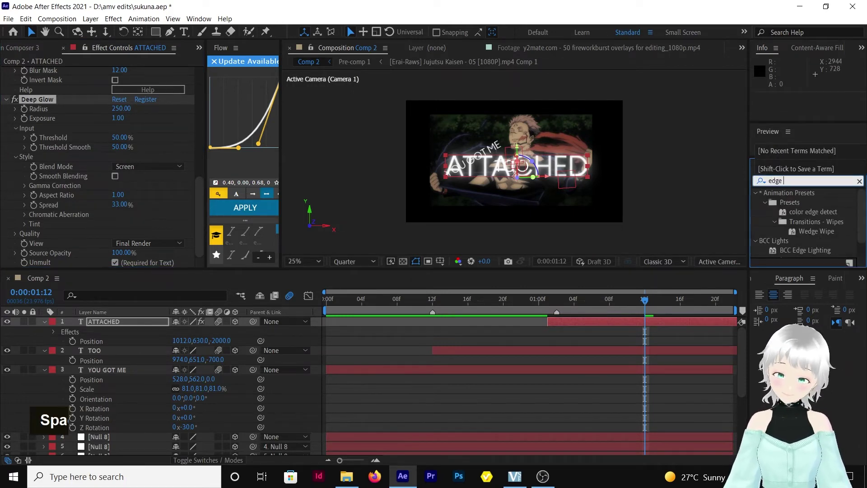
key(BackSpace)
key(BackSpace)
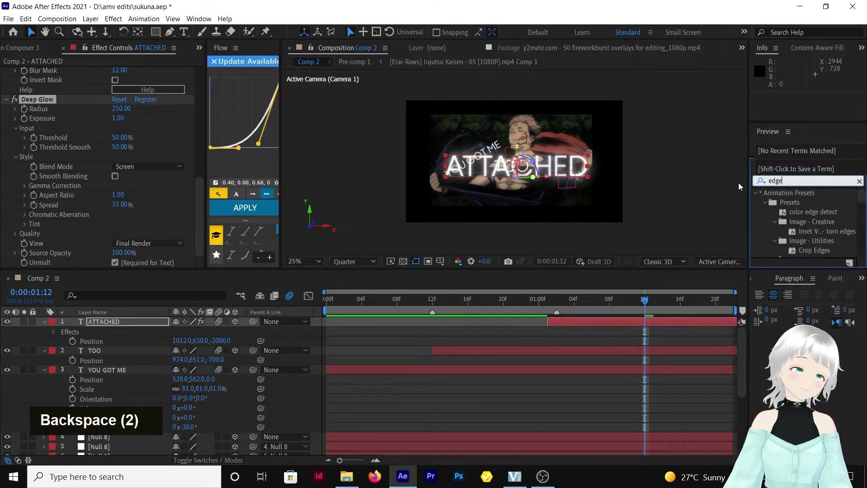
text(ra)
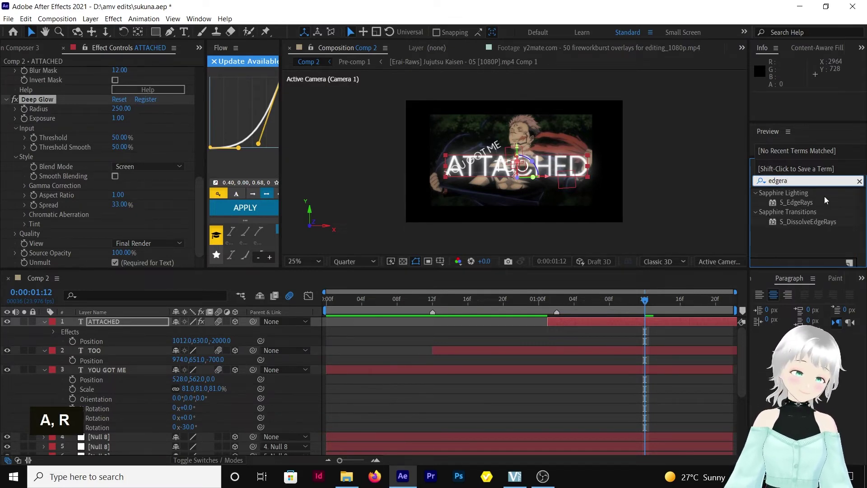
double_click(799, 202)
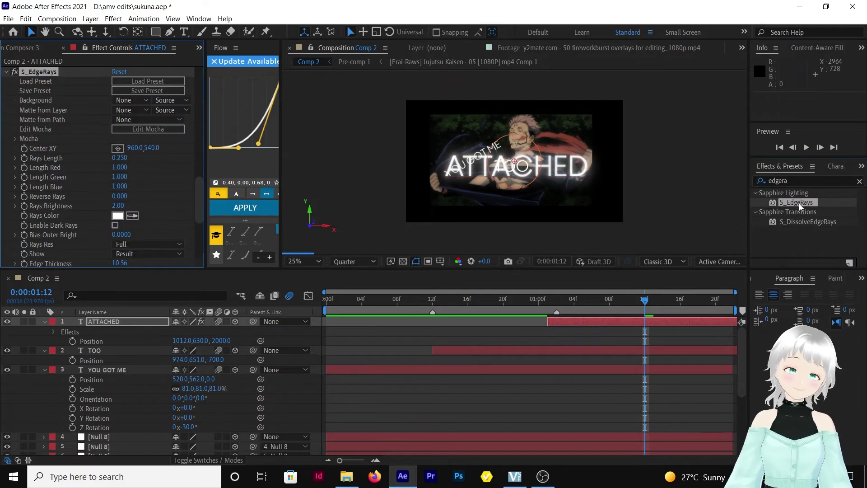
Set the S_EdgeRays Rays Length to 0.120 and its Rays Brightness to 1
click(120, 158)
text(0.34)
key(Return)
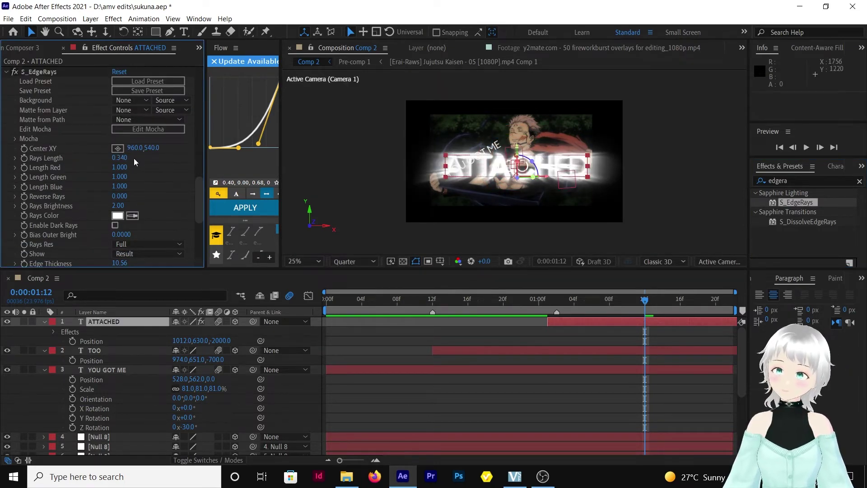
drag(134, 159, 108, 158)
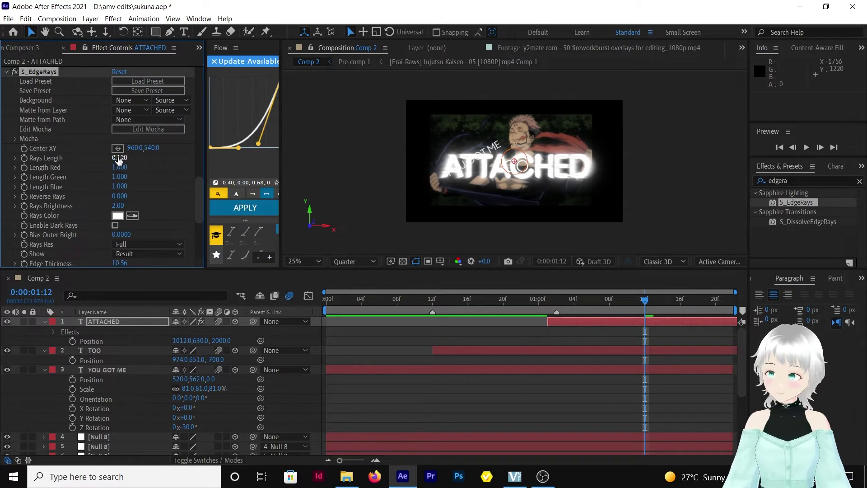
click(117, 206)
text(1)
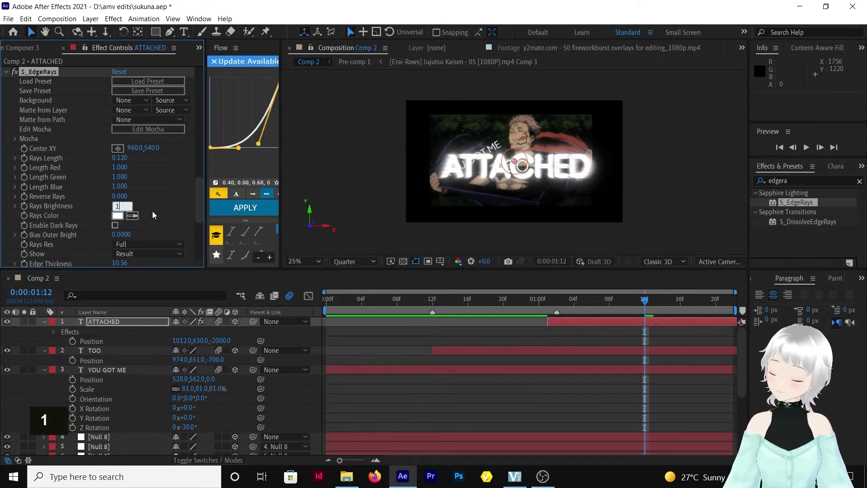
click(154, 201)
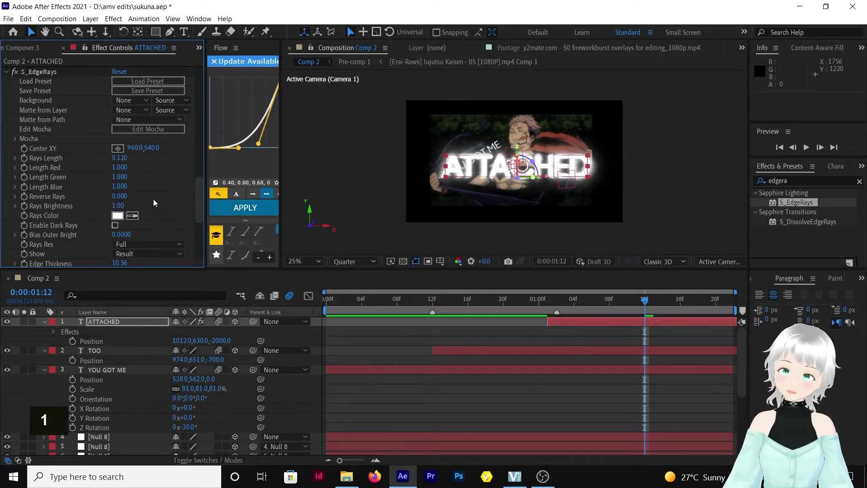
Try S_EdgeRays Rays Length values of 0.05 and 0.1 on the ATTACHED text
click(128, 158)
text(0)
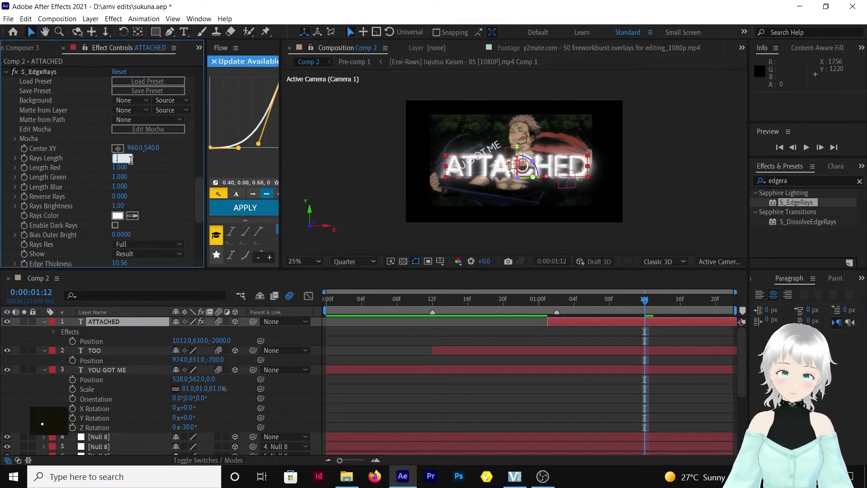
text(.05)
key(Return)
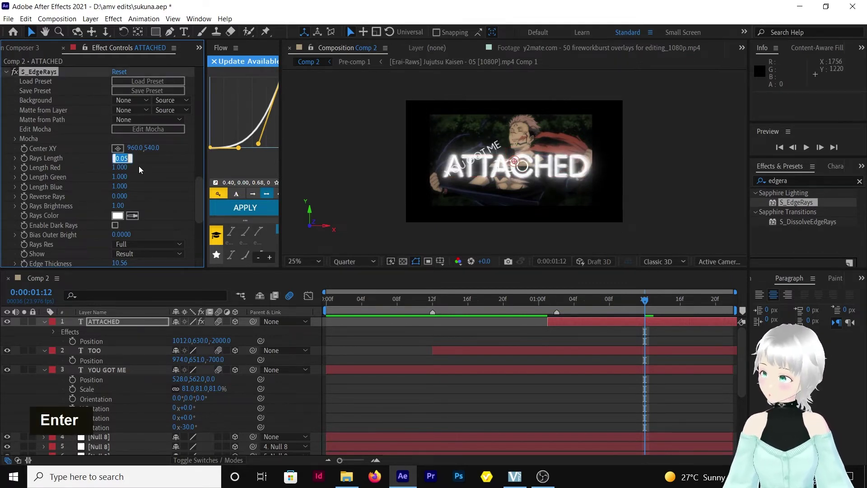
text(.1)
key(Return)
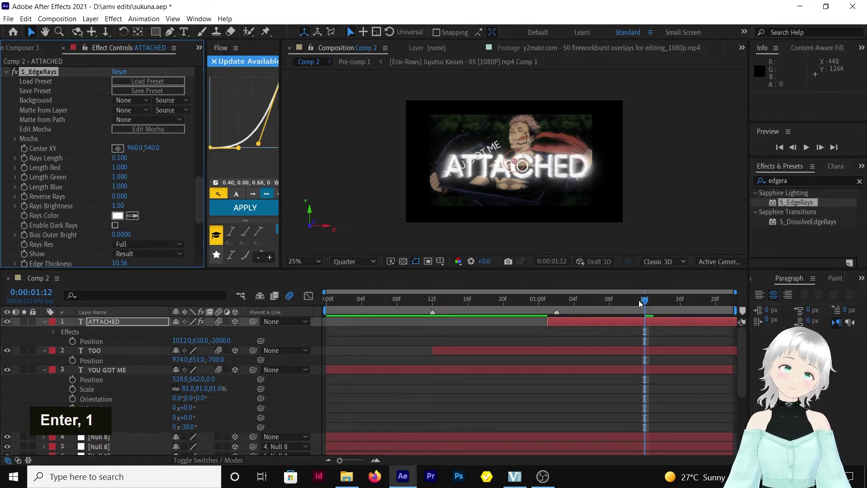
Go to 0:00:01:05 and compare the ATTACHED text with Deep Glow on and off, leaving Deep Glow disabled
drag(647, 302, 610, 301)
click(585, 302)
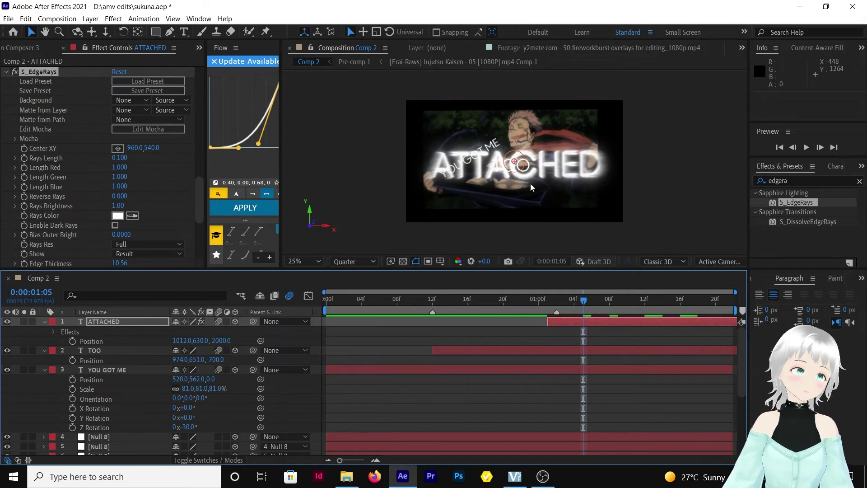
click(6, 72)
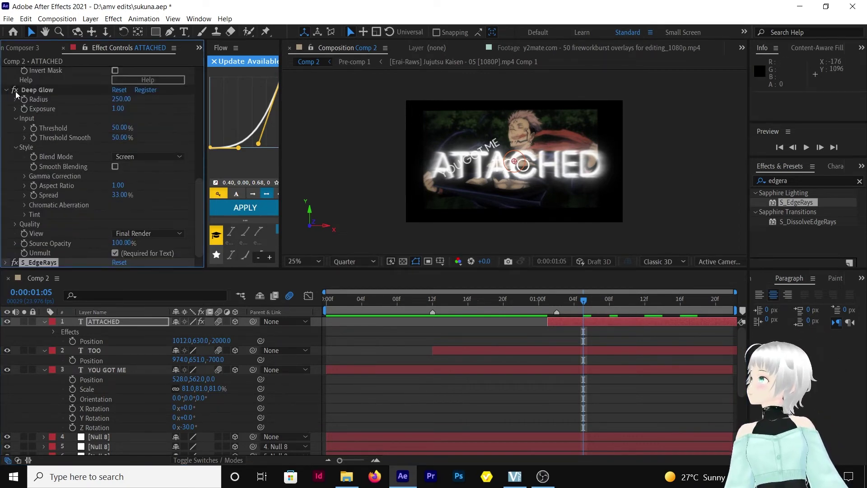
click(15, 91)
click(15, 90)
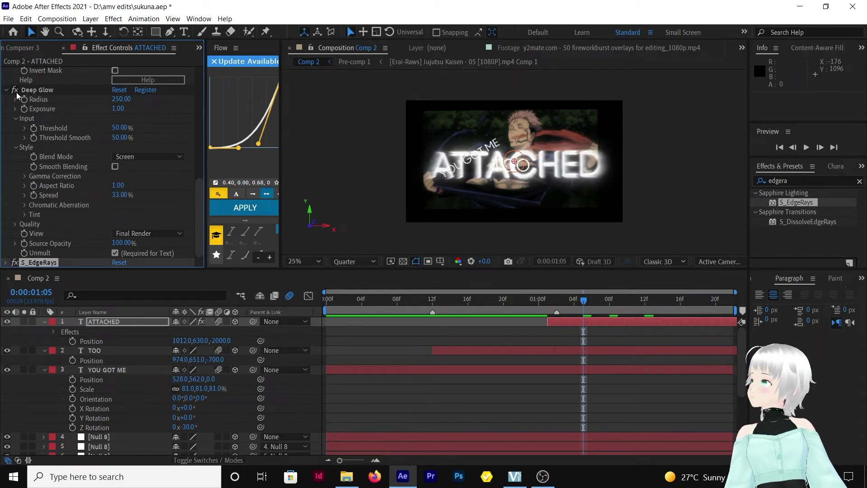
click(15, 90)
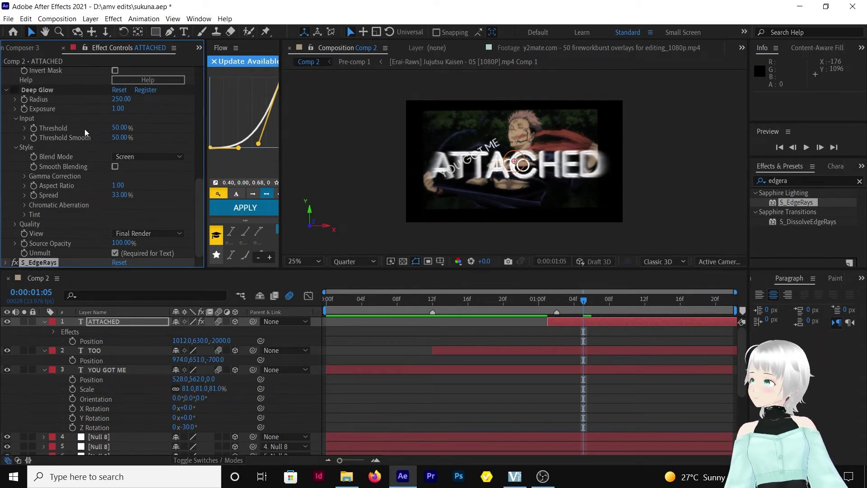
Set the S_EdgeRays Rays Length to 0.230 and adjust its Rays Brightness
click(6, 263)
drag(118, 158, 129, 159)
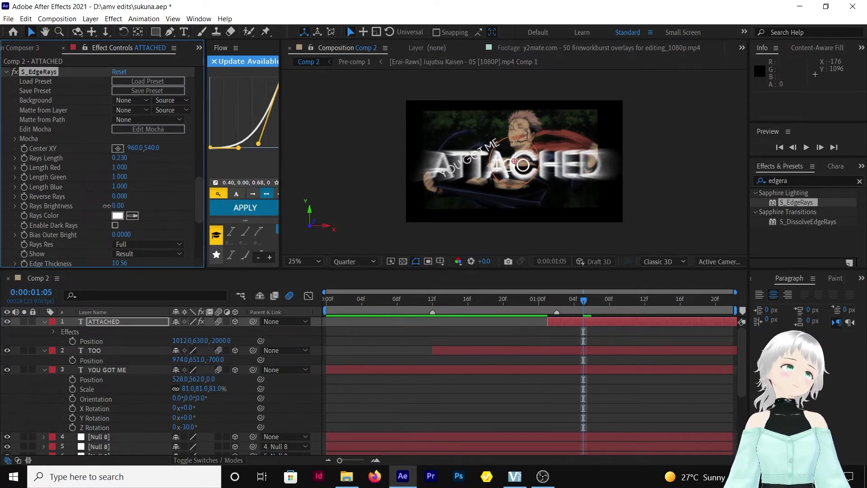
drag(103, 206, 104, 206)
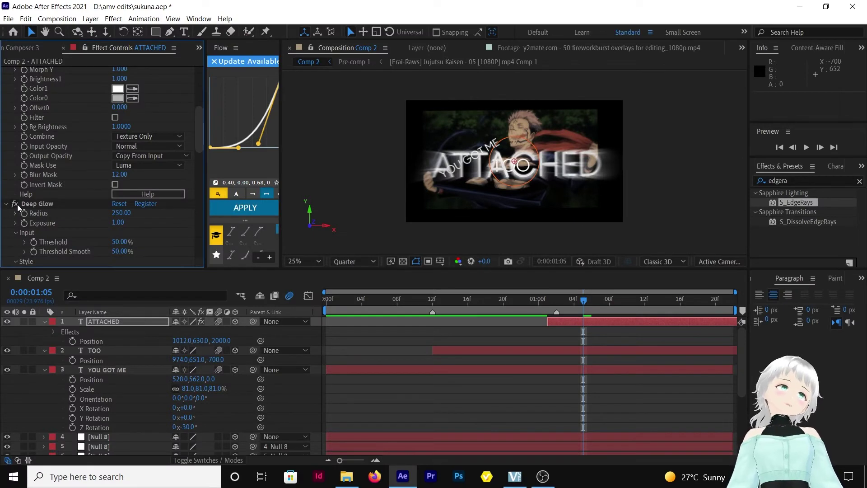
Turn Deep Glow back on for the ATTACHED text and set its Radius to 225
click(17, 205)
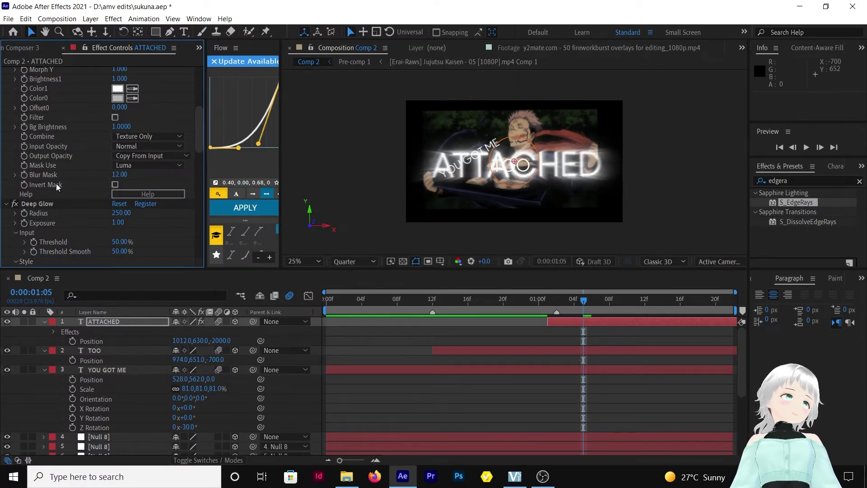
scroll(83, 223, down, 3)
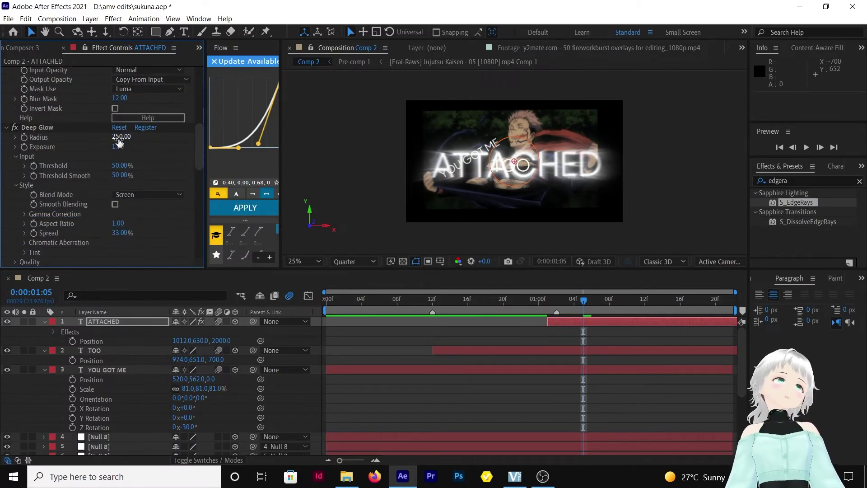
drag(119, 142, 103, 137)
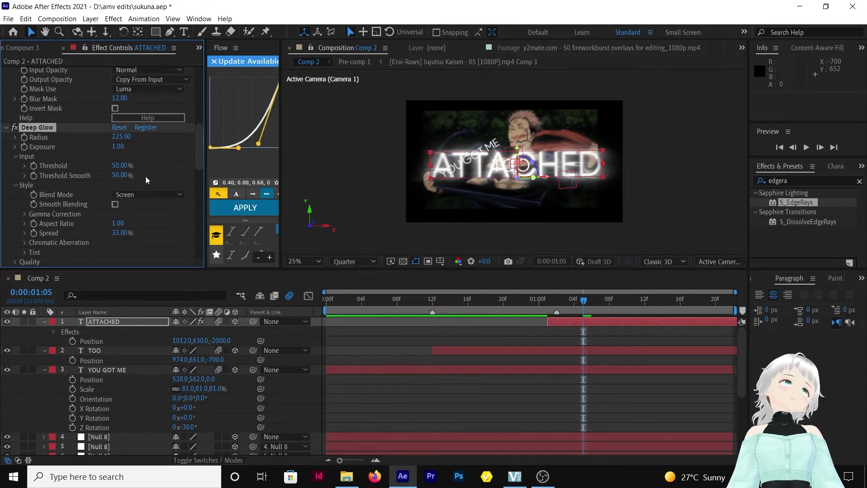
Collapse the effects on ATTACHED and copy S_TextureFlux, Deep Glow and S_EdgeRays together
scroll(149, 184, up, 10)
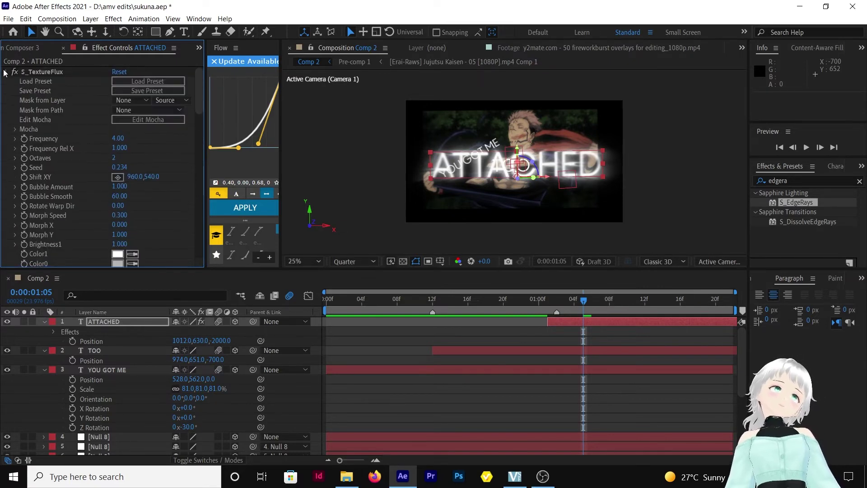
click(6, 72)
click(5, 91)
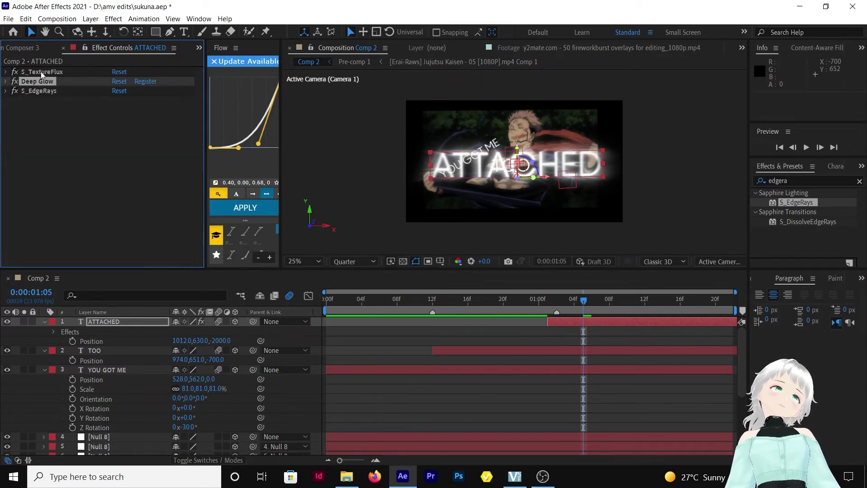
click(40, 72)
shift+click(44, 91)
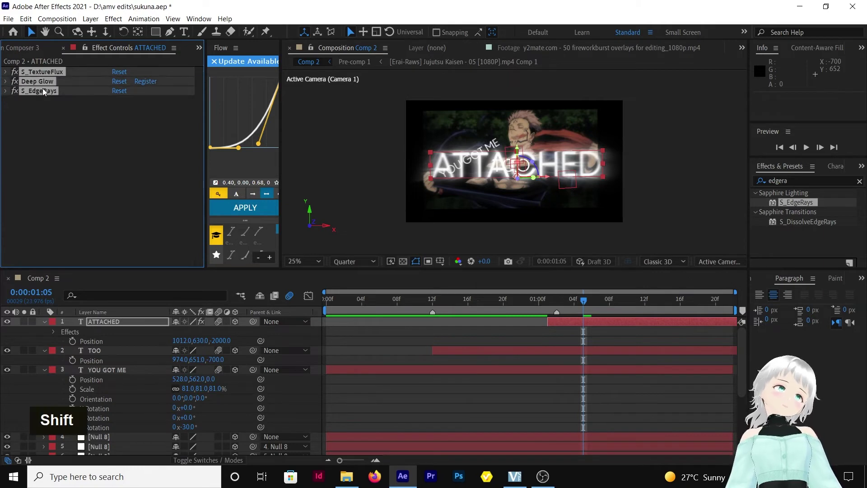
key(ctrl+c)
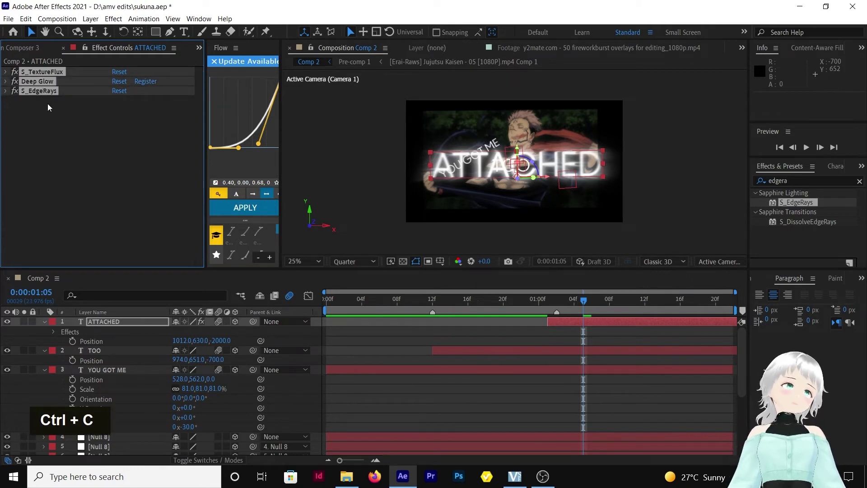
Paste the copied effects onto the TOO text at 0:00:00:20 and set its S_TextureFlux Color0 to red FF0000
click(524, 351)
click(502, 299)
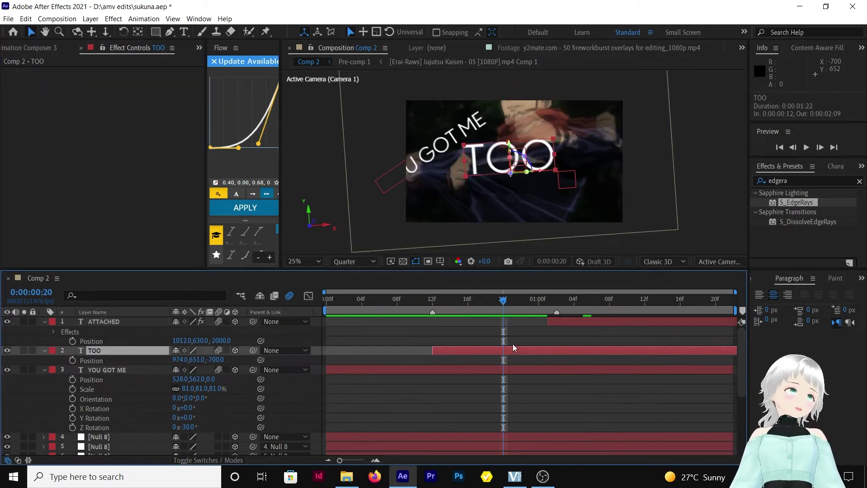
key(ctrl+v)
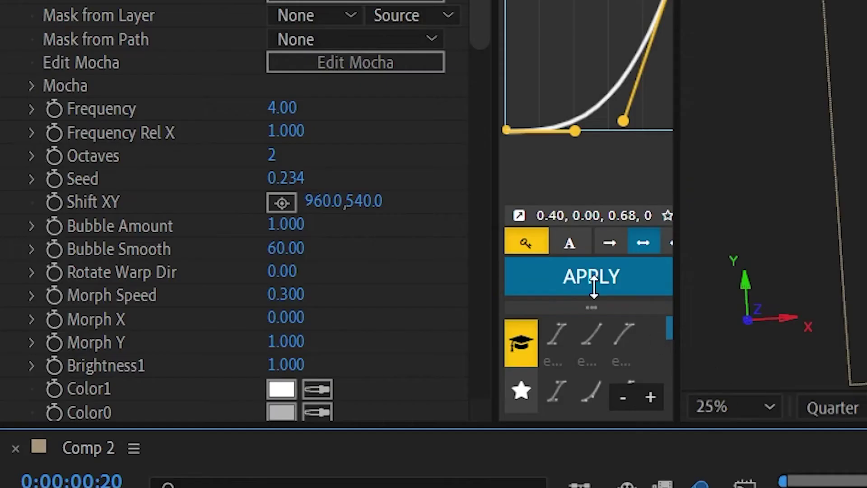
scroll(362, 290, down, 5)
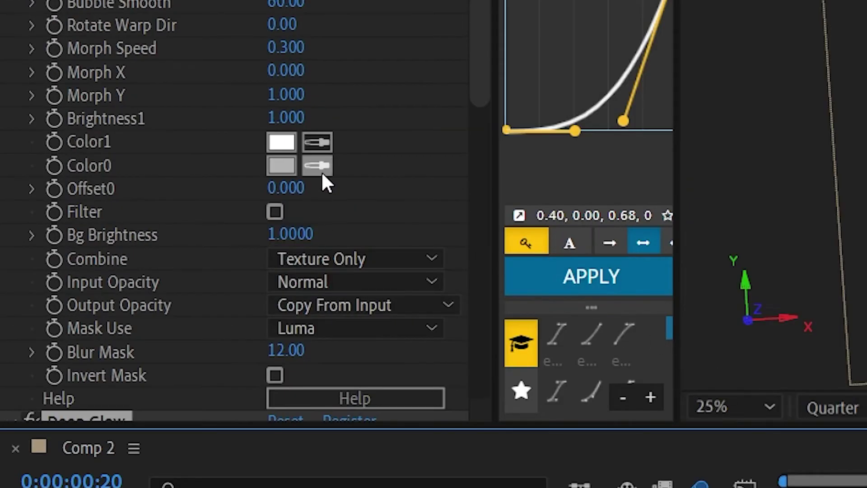
click(289, 163)
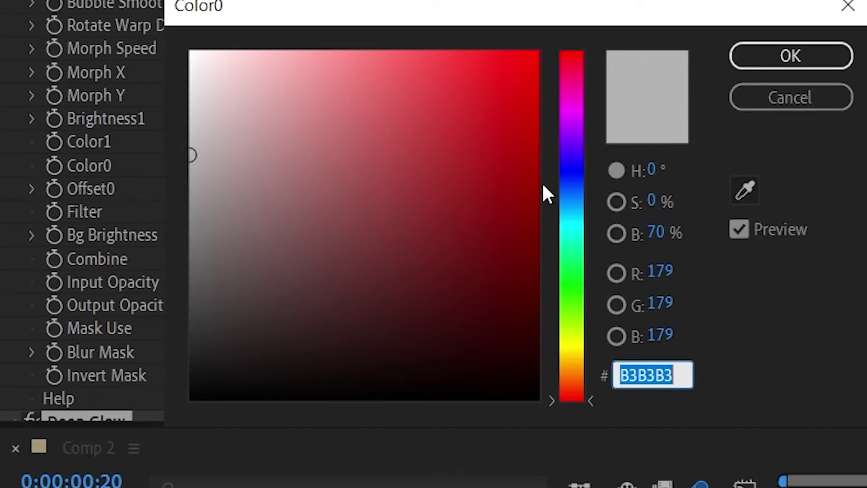
click(491, 150)
drag(492, 150, 523, 31)
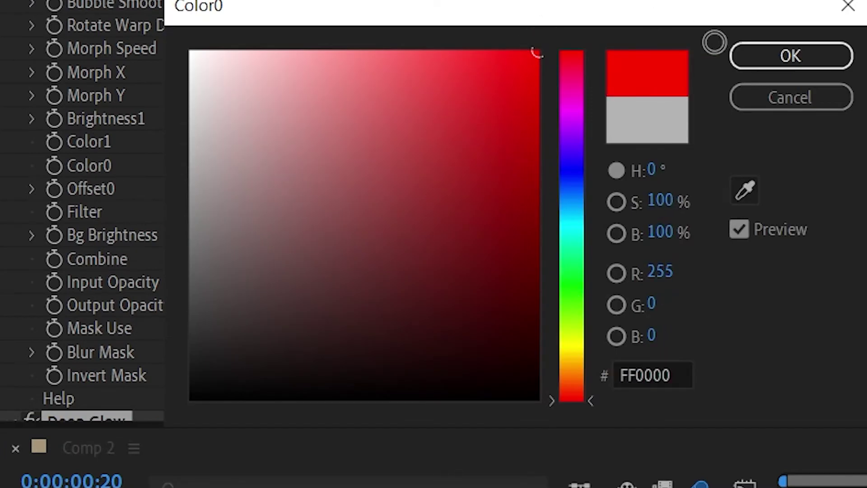
click(753, 60)
Paste the same three effects onto the YOU GOT ME text and set its S_TextureFlux Color0 to FF0000
click(438, 378)
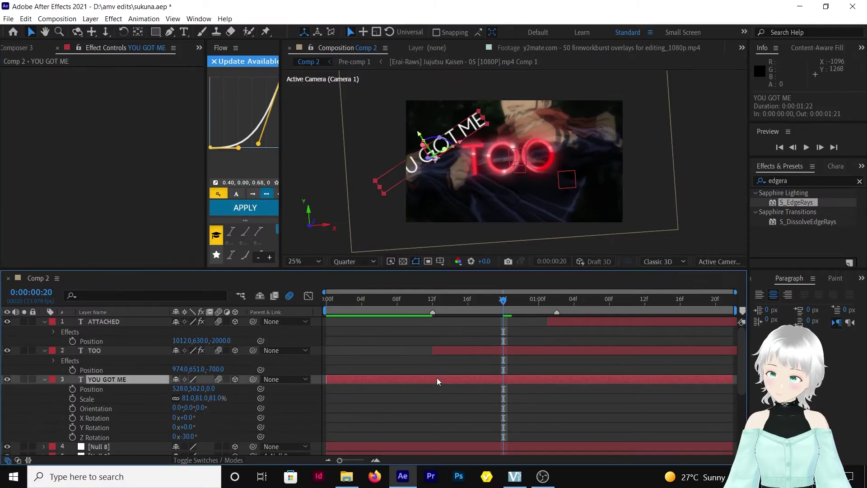
key(ctrl+v)
key(ctrl+v)
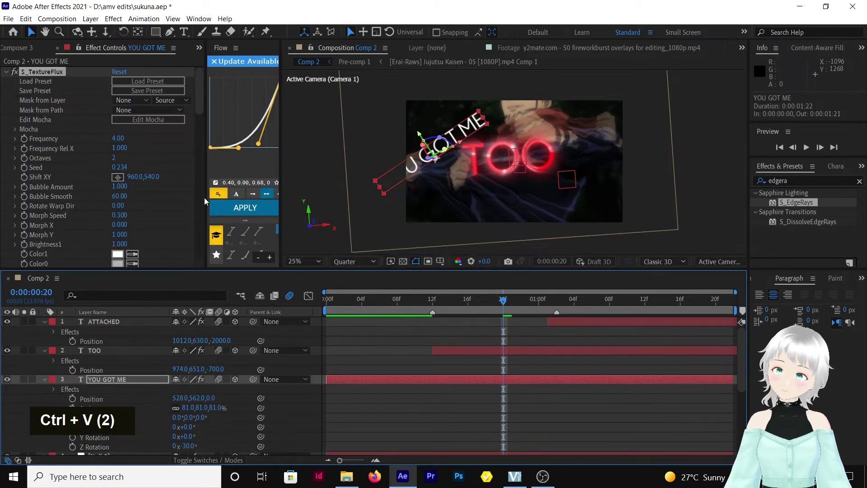
scroll(156, 217, down, 3)
click(118, 162)
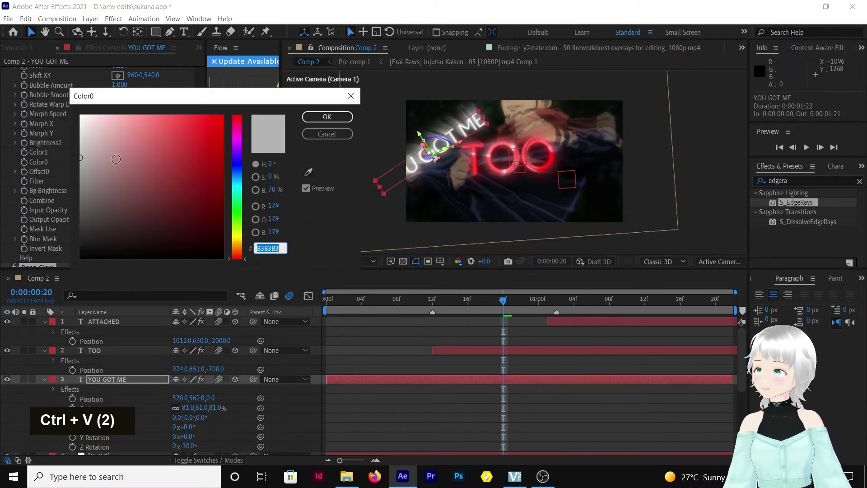
click(236, 151)
drag(236, 135, 224, 115)
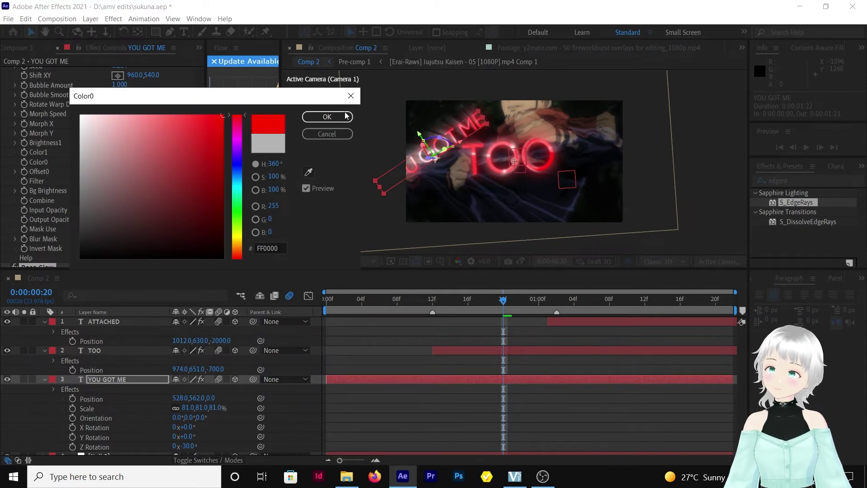
click(327, 117)
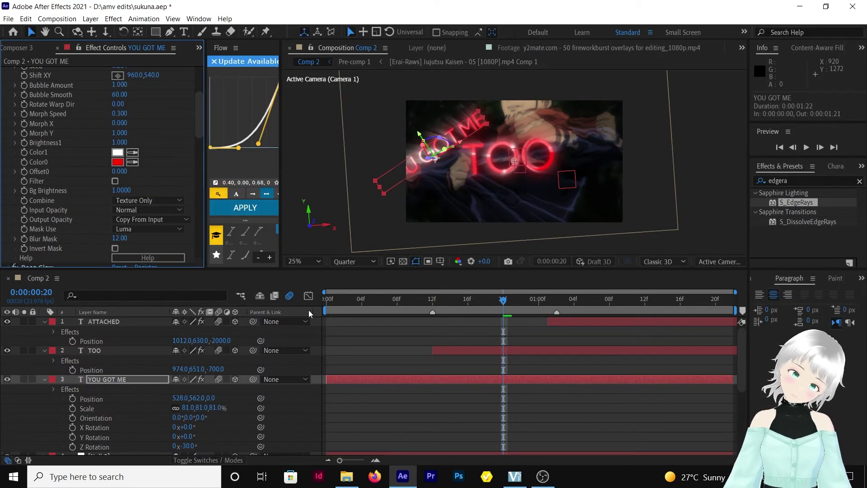
Preview Comp 2 from the start to check the styled lyric texts, stopping around 0:00:01:08
click(327, 301)
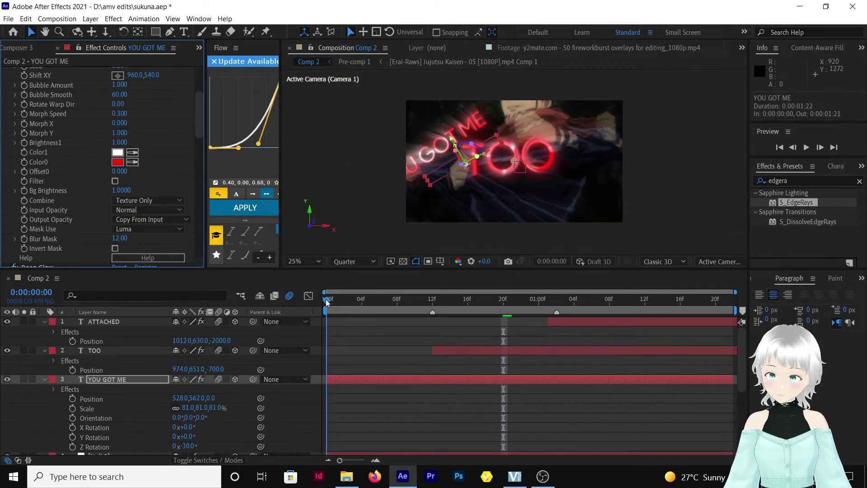
click(808, 147)
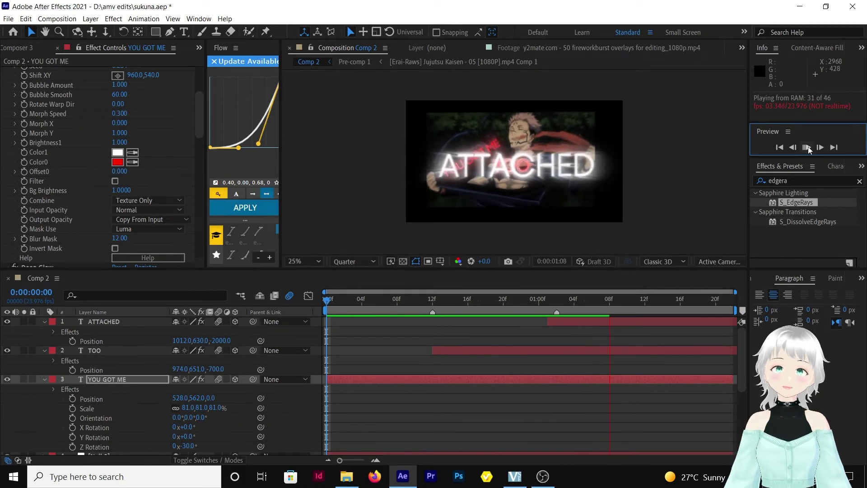
click(808, 148)
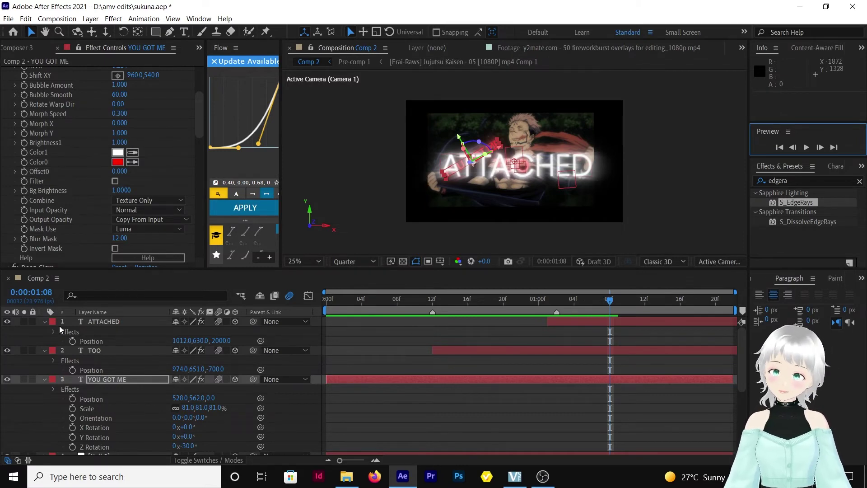
Collapse the properties of the ATTACHED, TOO and YOU GOT ME layers in the timeline
click(45, 321)
click(45, 332)
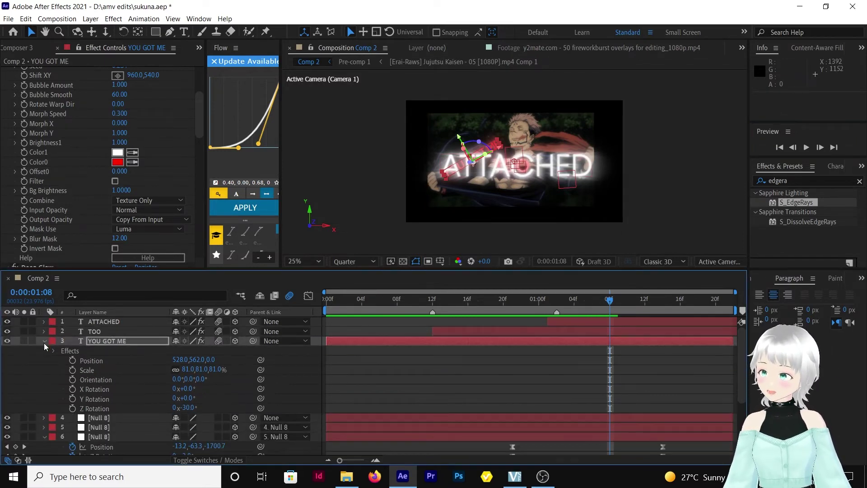
click(44, 342)
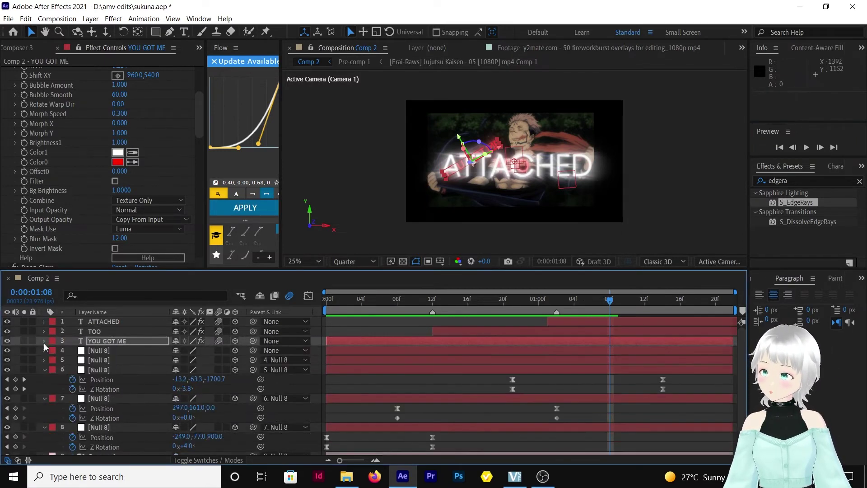
Keyframe the layer 5 null's Position at 0:00:01:08 and set its Z value to 1500 at 0:00:01:21
click(611, 359)
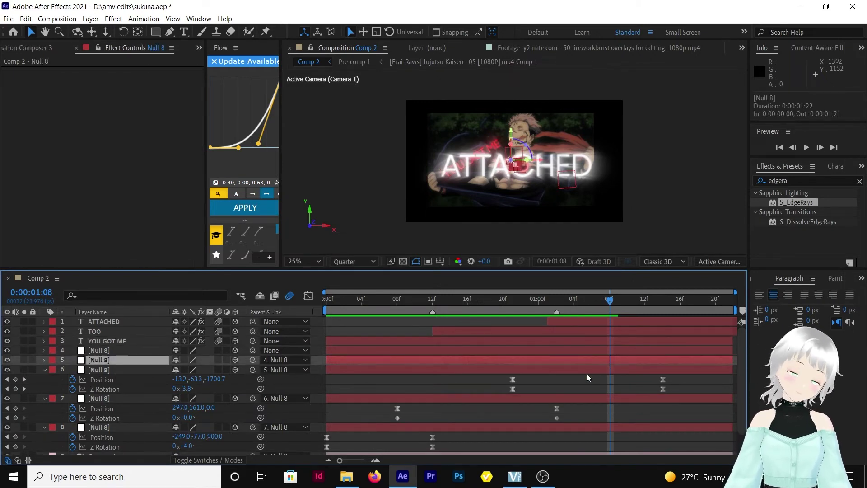
key(p)
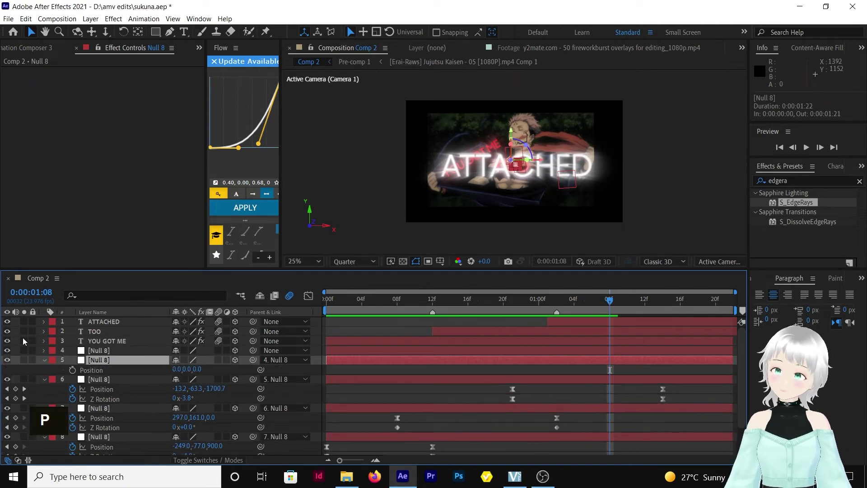
click(73, 370)
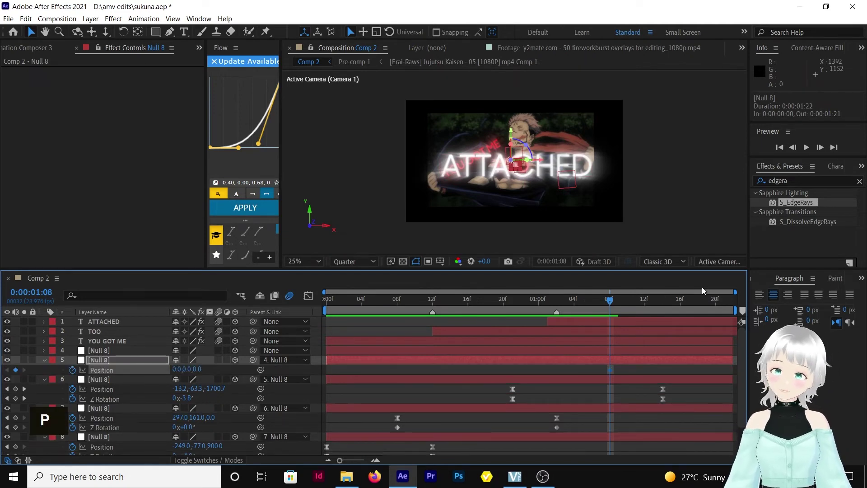
click(731, 302)
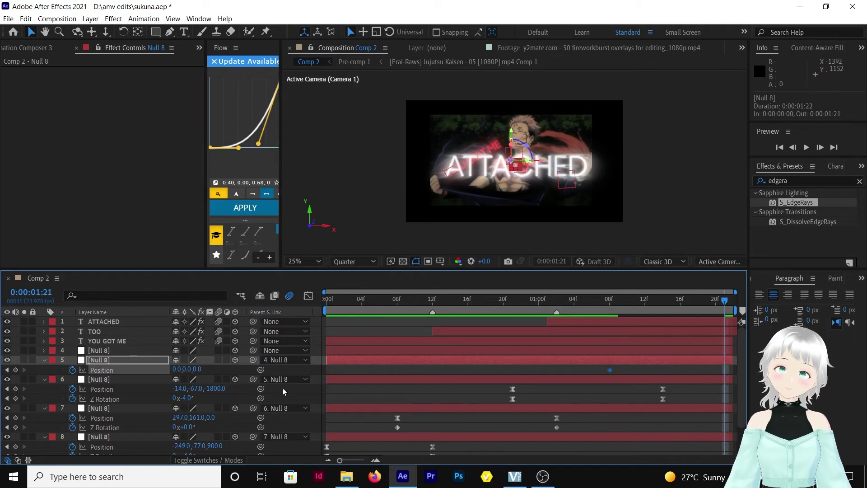
drag(198, 372, 263, 369)
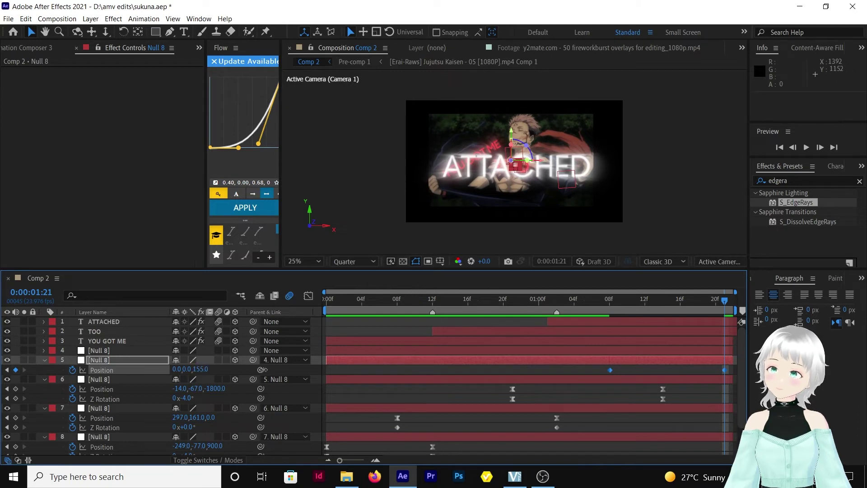
click(267, 367)
click(204, 370)
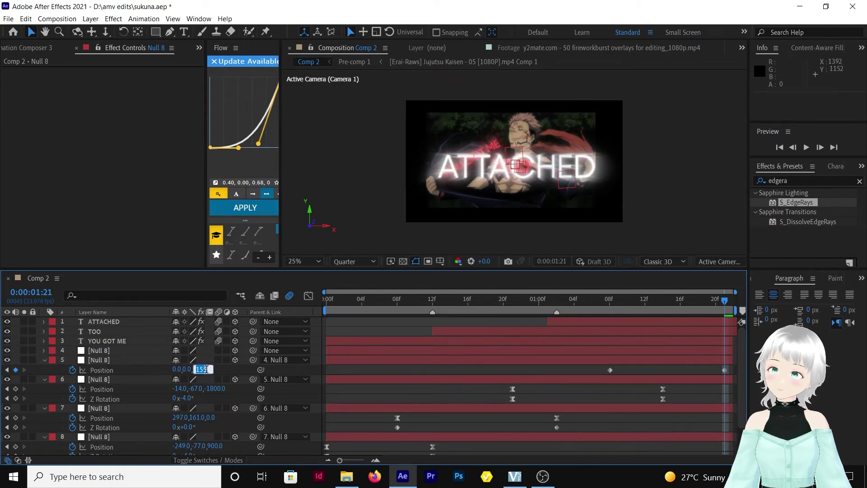
text(1500)
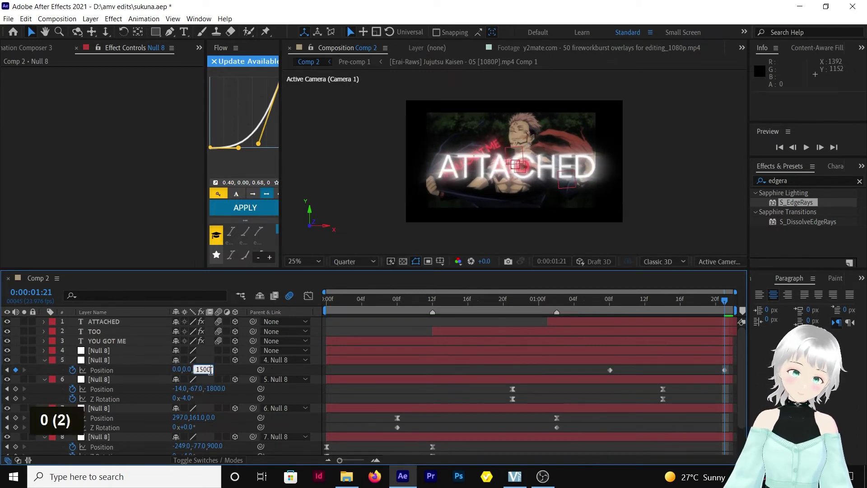
key(Return)
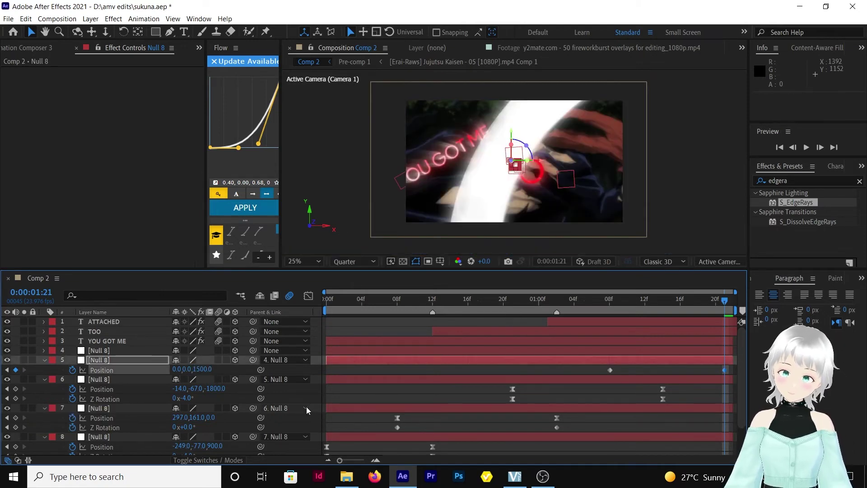
Reduce the layer 5 null's Z position at 0:00:01:21 to 1120, hiding the three text layers only while judging the framing
click(203, 369)
drag(211, 369, 188, 370)
click(129, 360)
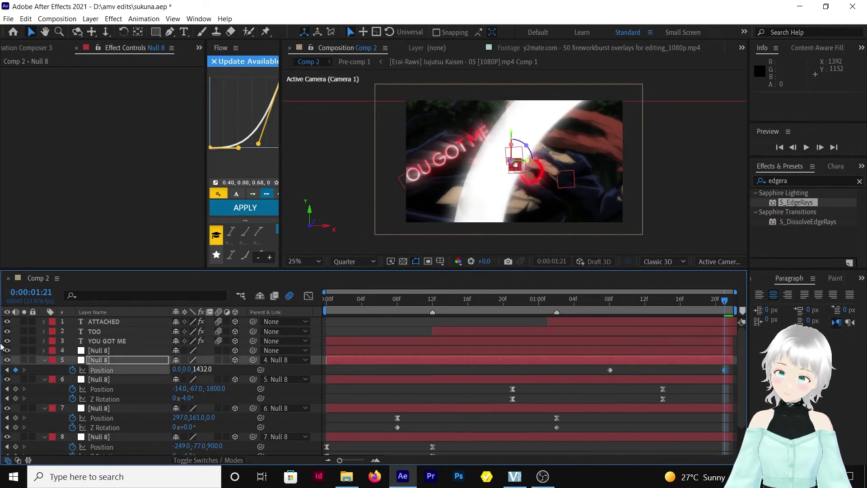
drag(7, 341, 7, 322)
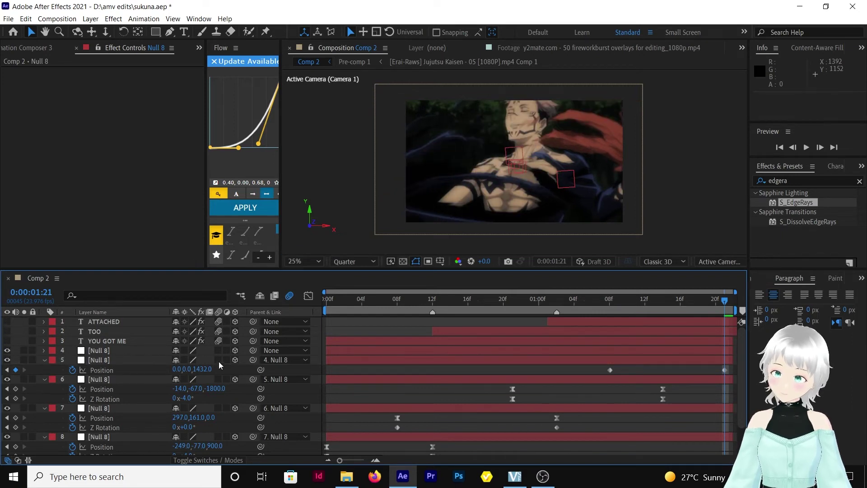
drag(206, 369, 183, 370)
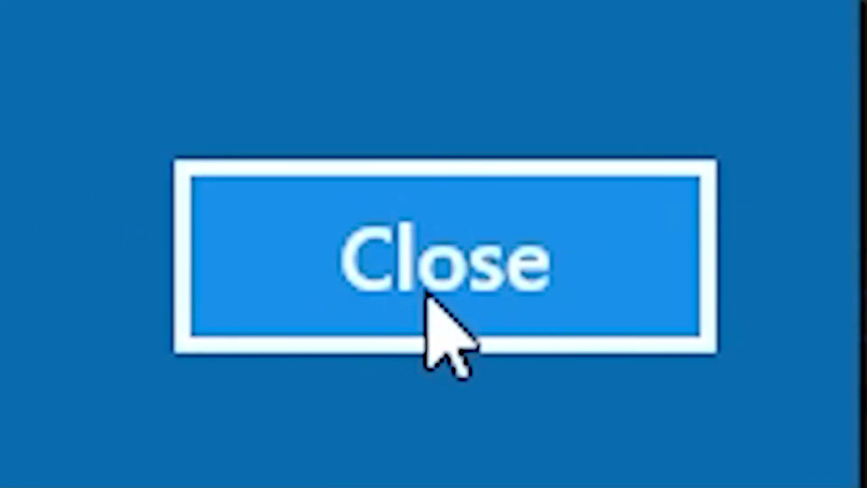
click(429, 296)
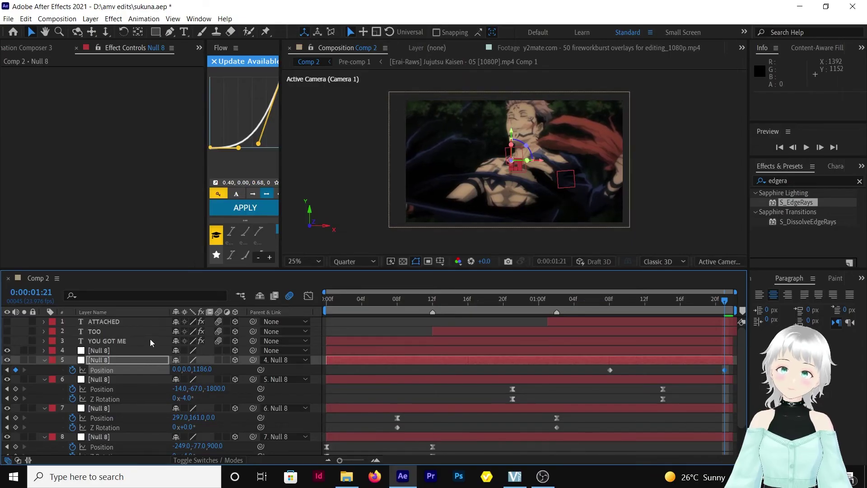
drag(206, 370, 141, 371)
click(5, 342)
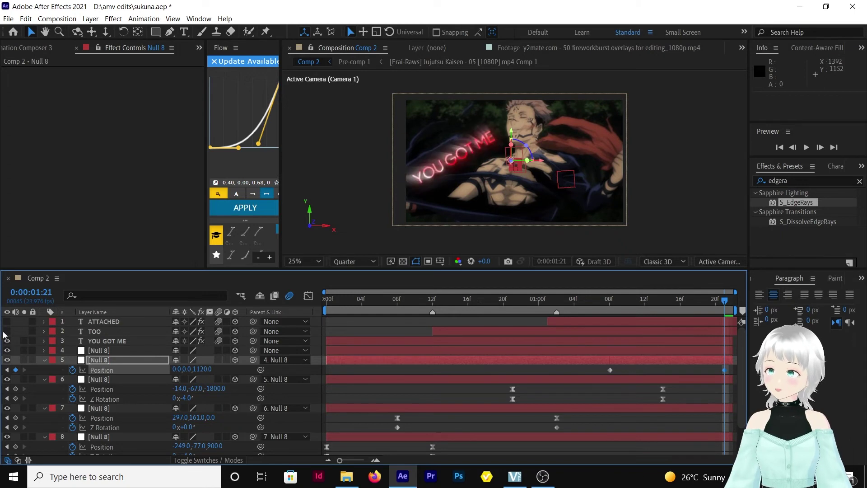
drag(6, 350, 6, 322)
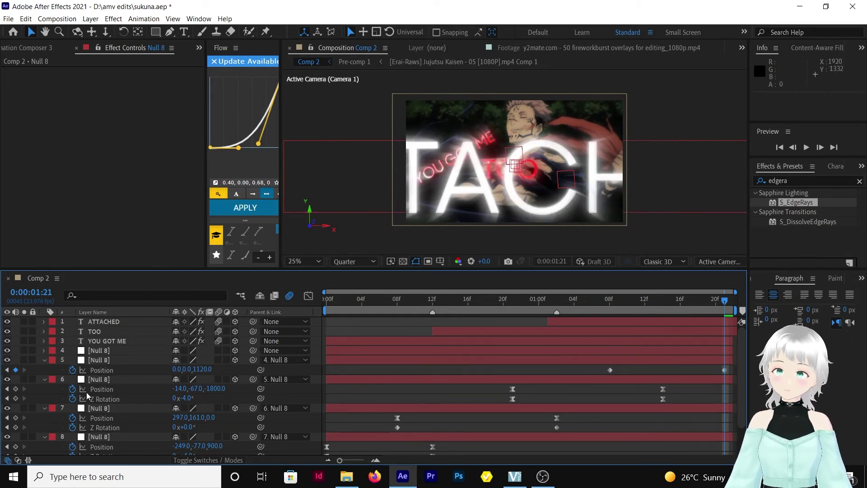
Apply Easy Ease to both Position keyframes of the layer 5 null in the speed graph
click(102, 370)
click(308, 296)
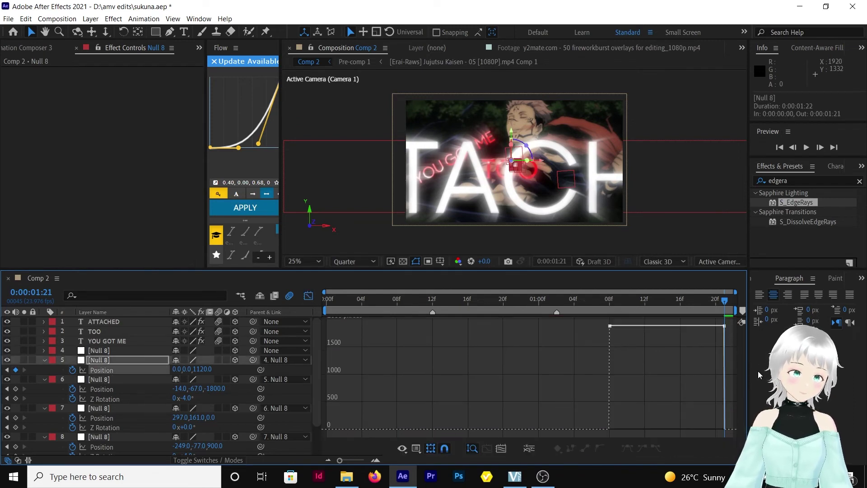
drag(722, 365, 597, 290)
key(ctrl+z)
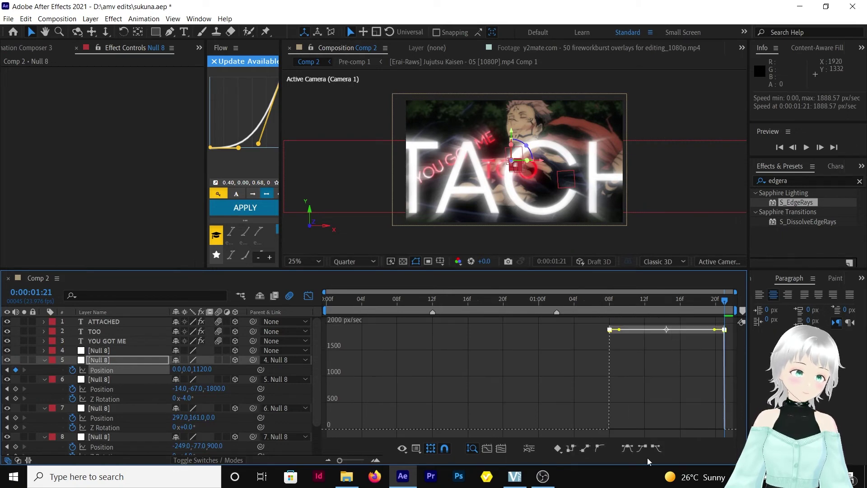
click(628, 448)
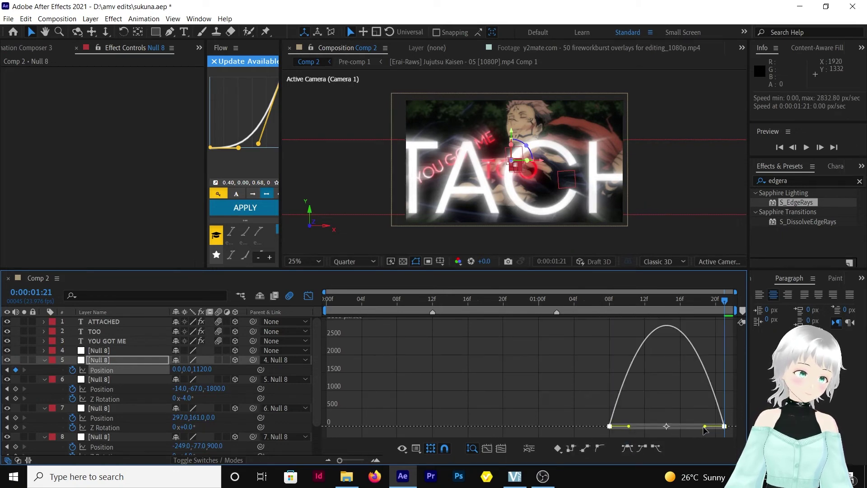
Extend the last Position keyframe's incoming ease almost to the first keyframe for an early speed peak, and close the graph
drag(704, 430, 685, 424)
key(ctrl+z)
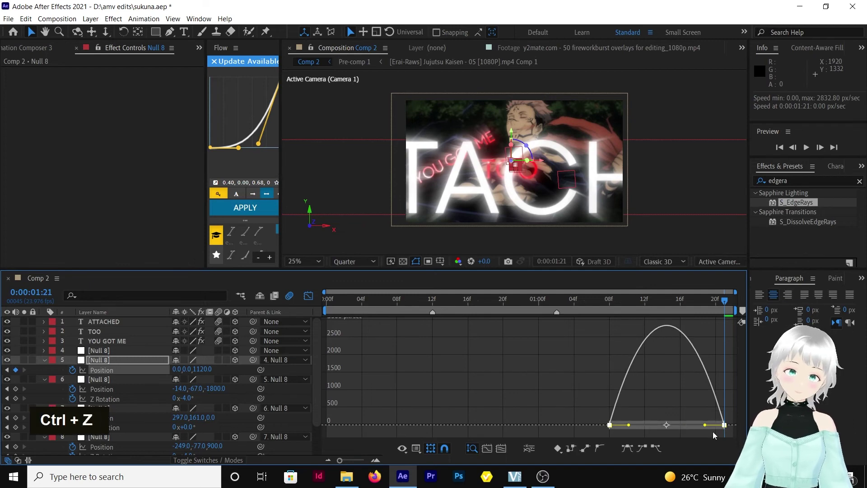
drag(699, 429, 619, 426)
click(307, 297)
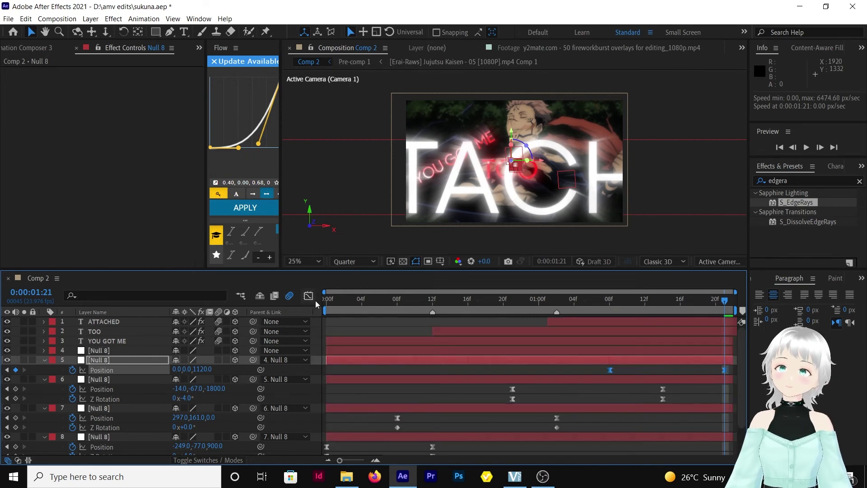
Play Comp 2 from 0:00:00:00 to review the camera move with the new final push-in
click(324, 300)
key(space)
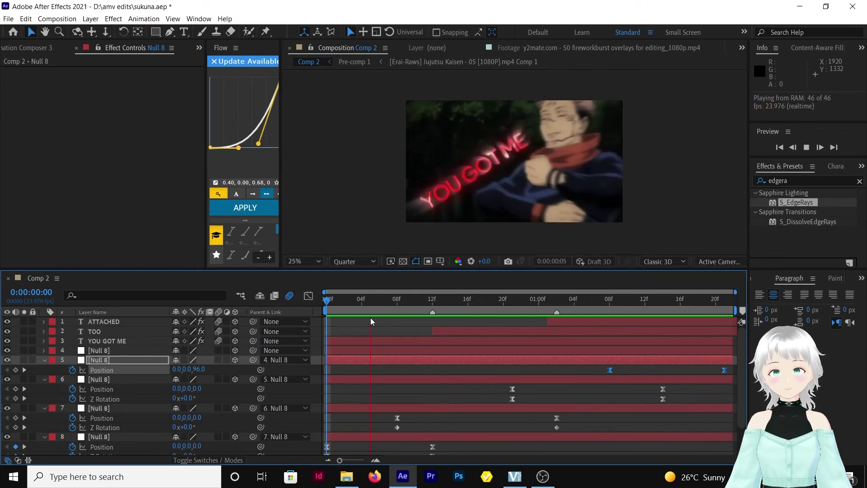
Set the ATTACHED text layer's Z position to -1500 at 0:00:01:12 and check its framing at 0:00:01:21
click(645, 300)
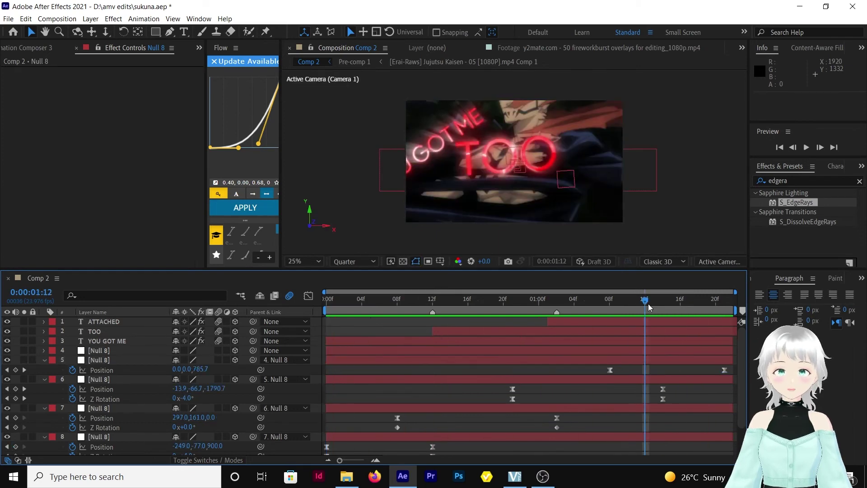
click(642, 362)
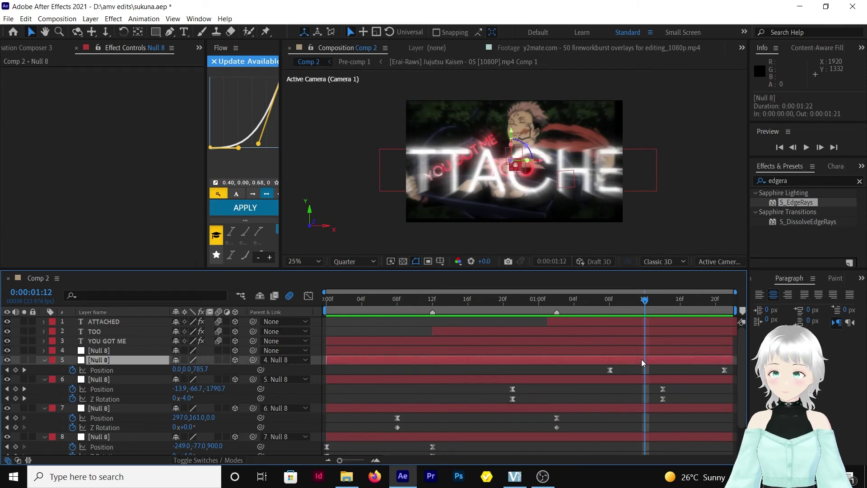
click(646, 323)
key(p)
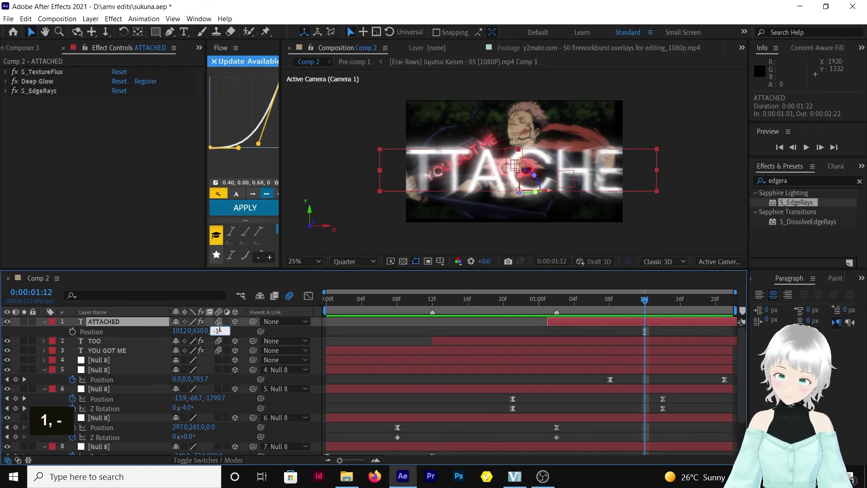
click(219, 331)
text(-1500)
key(Return)
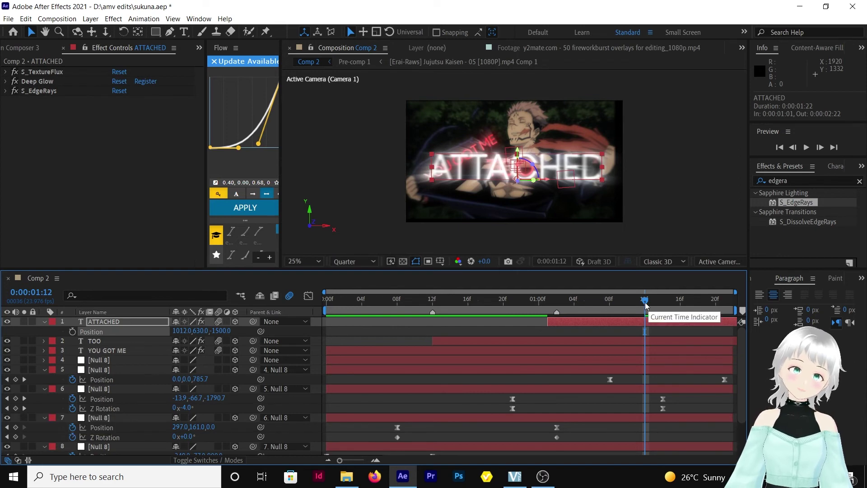
drag(646, 300, 672, 300)
key(k)
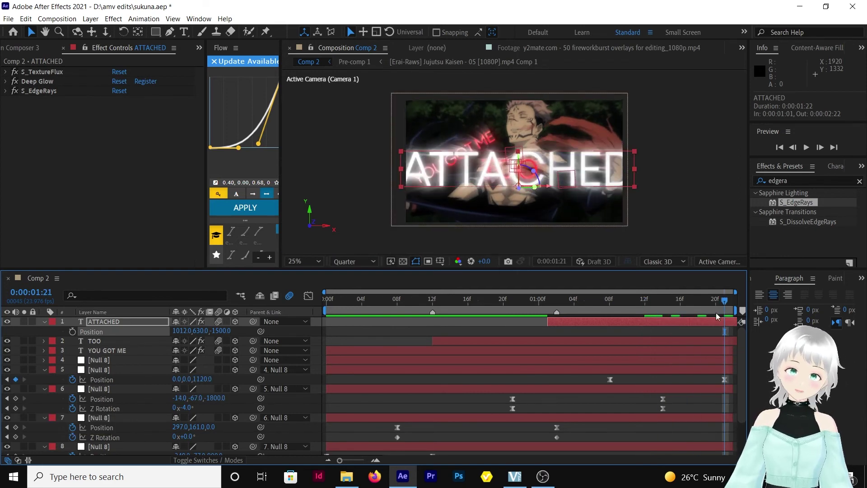
Add a Stroke layer style to the Pre-comp 1 layer while viewing 0:00:01:04
scroll(415, 361, down, 3)
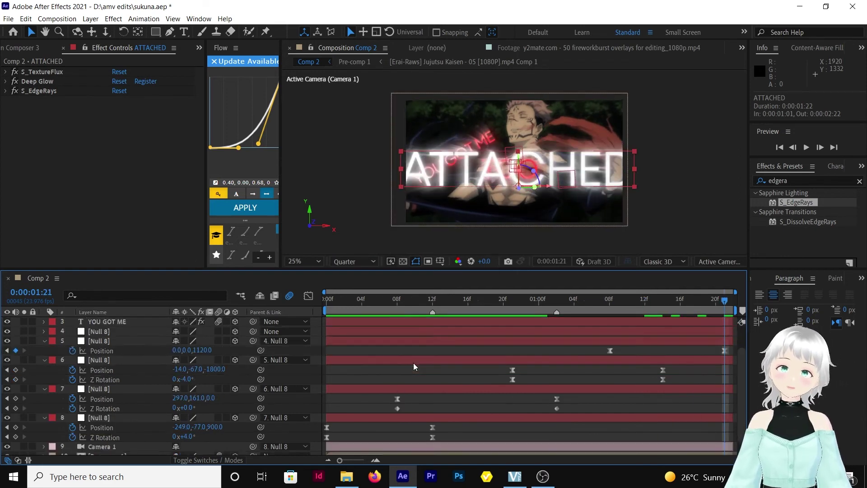
click(459, 300)
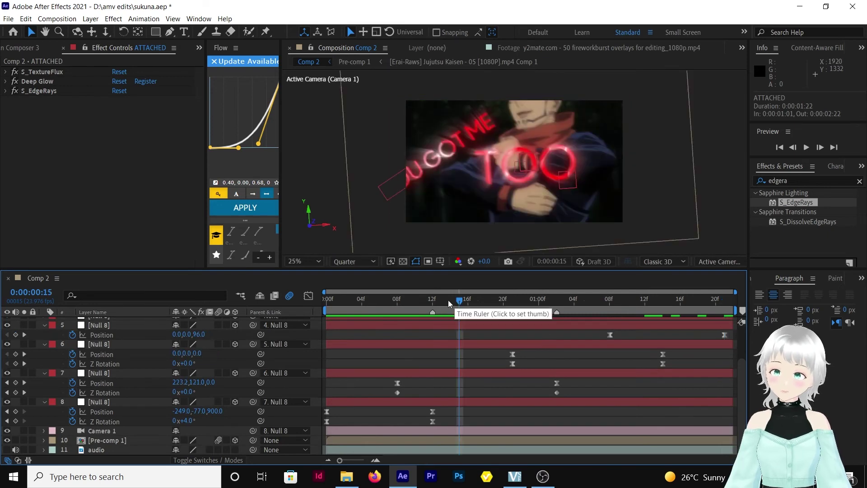
click(570, 305)
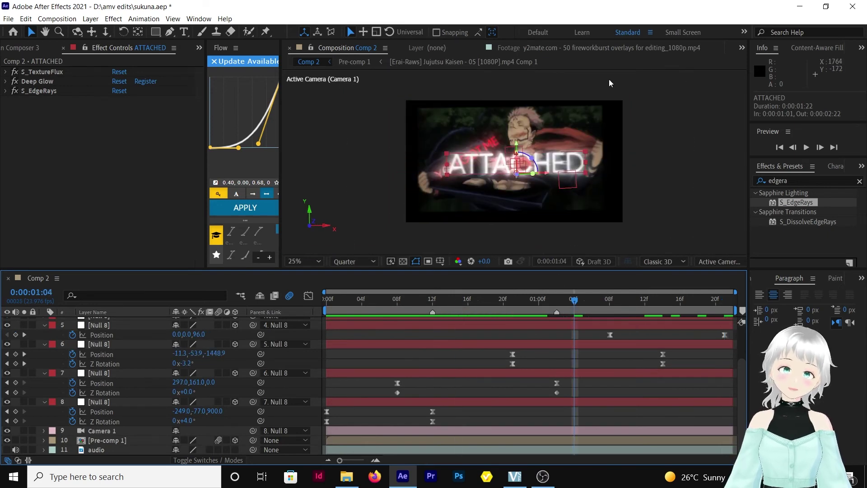
click(503, 440)
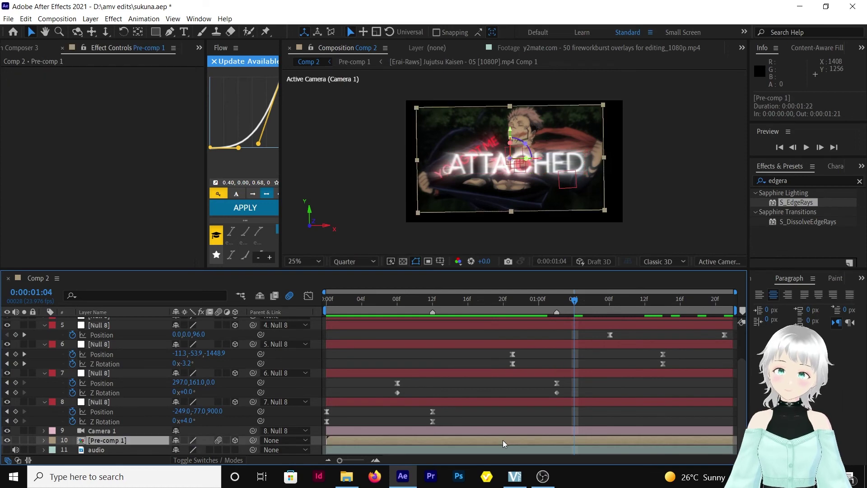
right_click(504, 440)
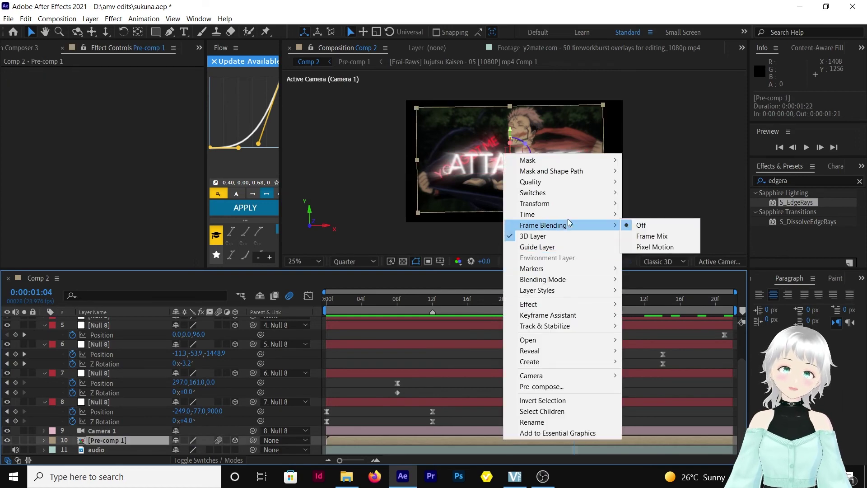
mouse_move(587, 291)
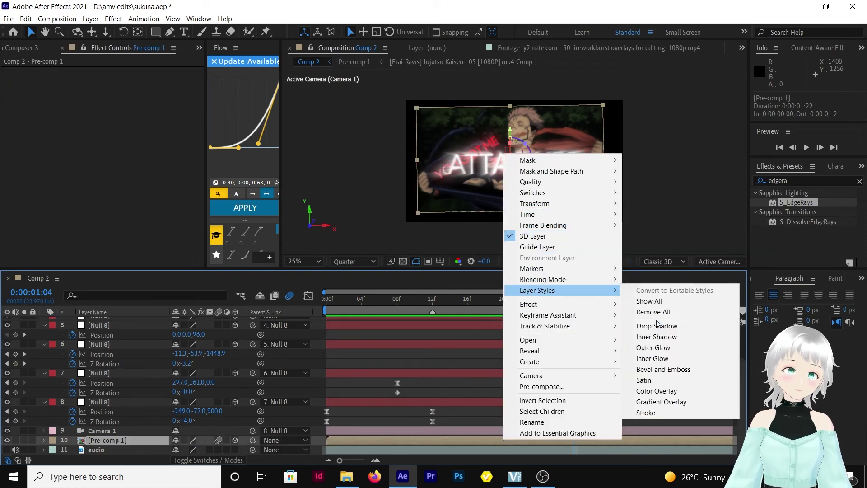
click(663, 414)
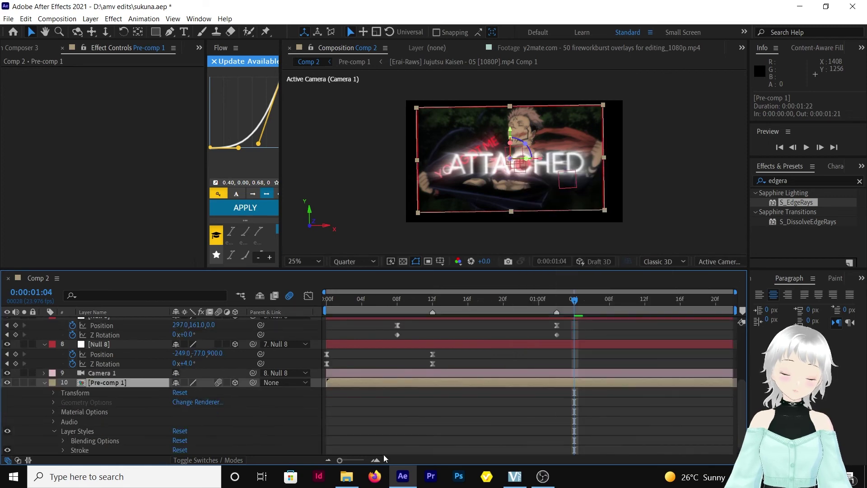
Change the Pre-comp 1 stroke color to white (FFFFFF) and collapse the layer's properties
click(65, 450)
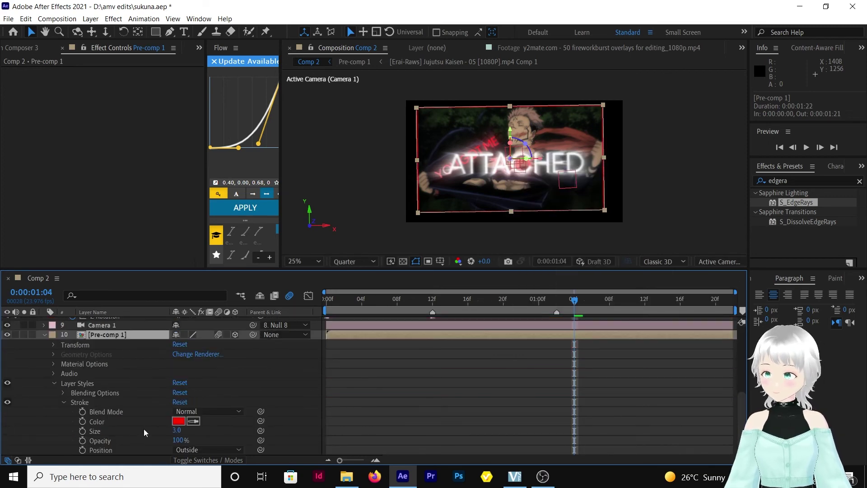
click(179, 421)
mouse_move(157, 251)
mouse_down()
mouse_move(77, 113)
mouse_move(31, 81)
mouse_up()
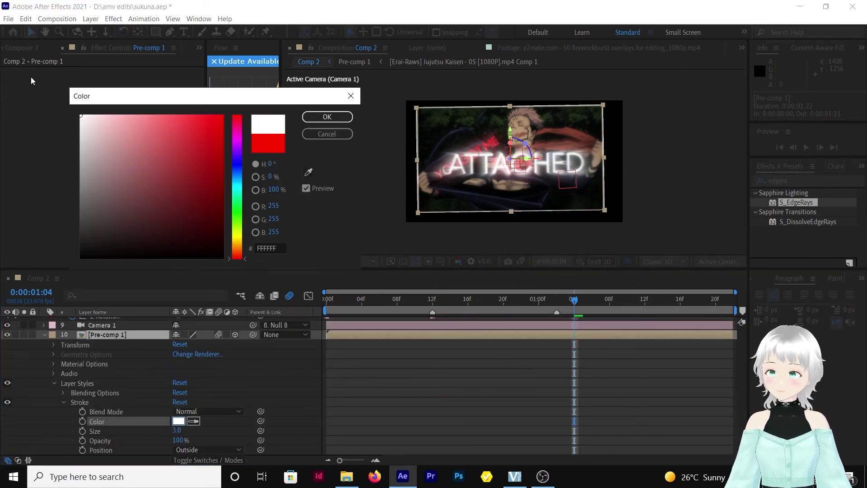
click(326, 117)
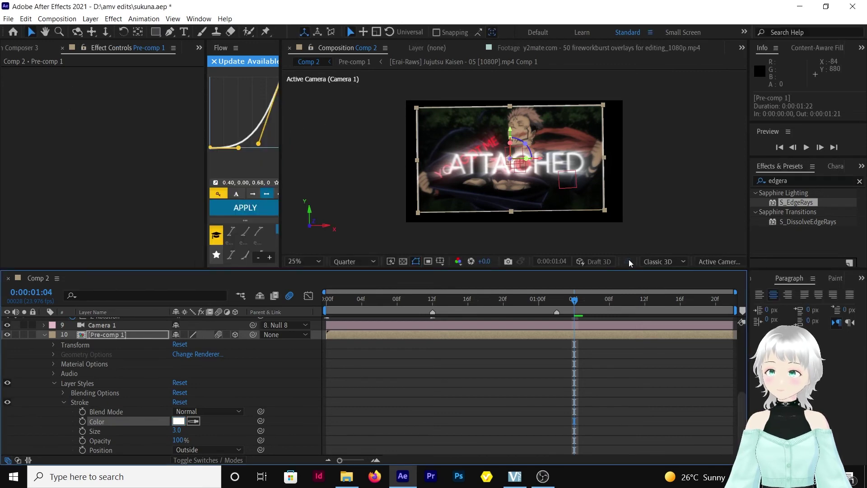
click(685, 207)
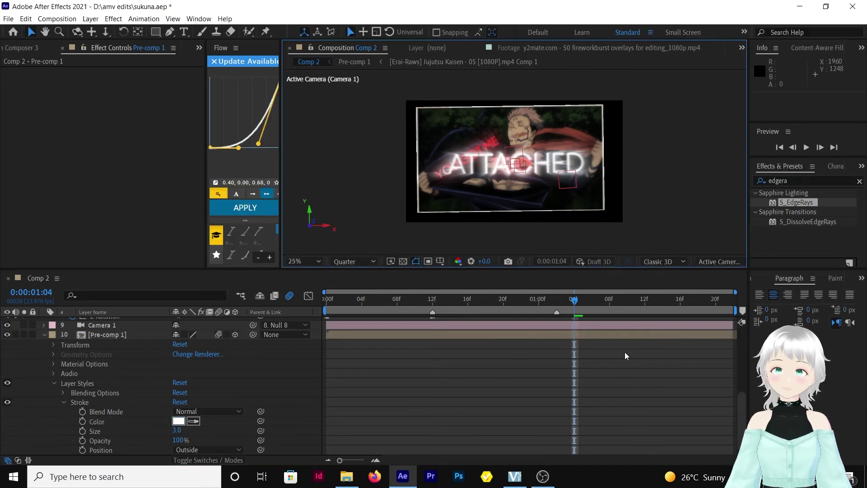
click(45, 335)
scroll(93, 403, up, 2)
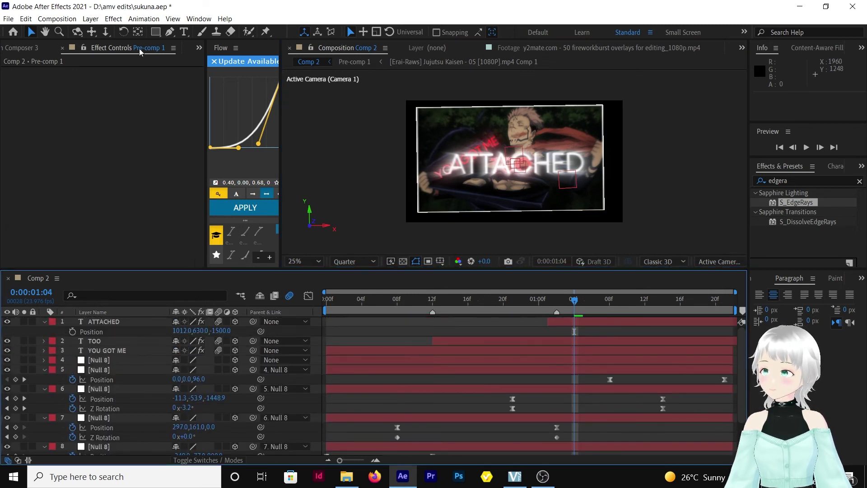
Overlay a burst clip from the fireworkburst overlays footage onto Comp 2 and shift its start to 0:00:00:14
click(199, 48)
click(221, 61)
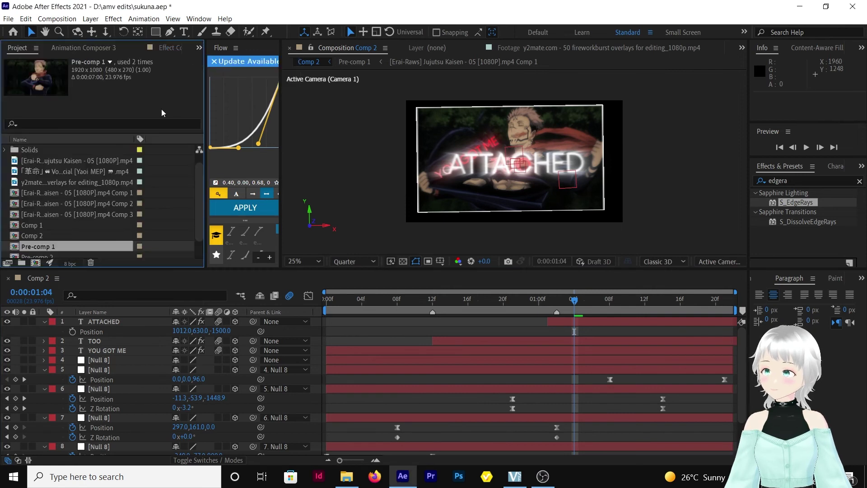
double_click(63, 183)
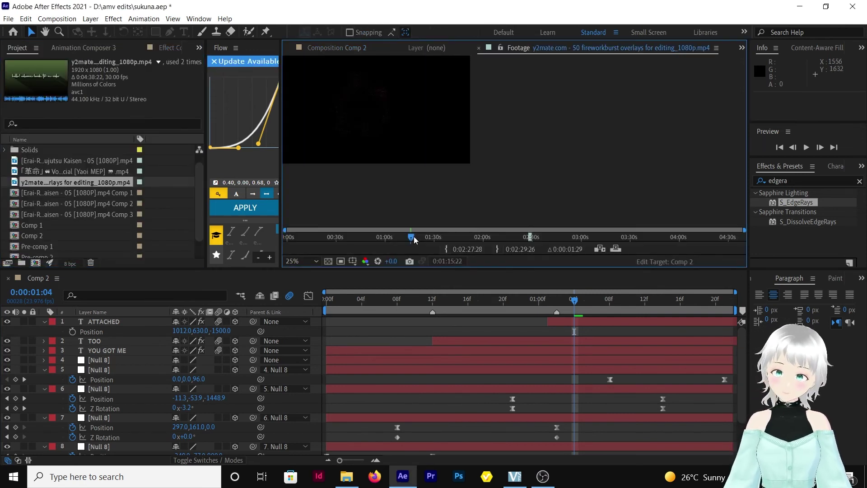
click(616, 250)
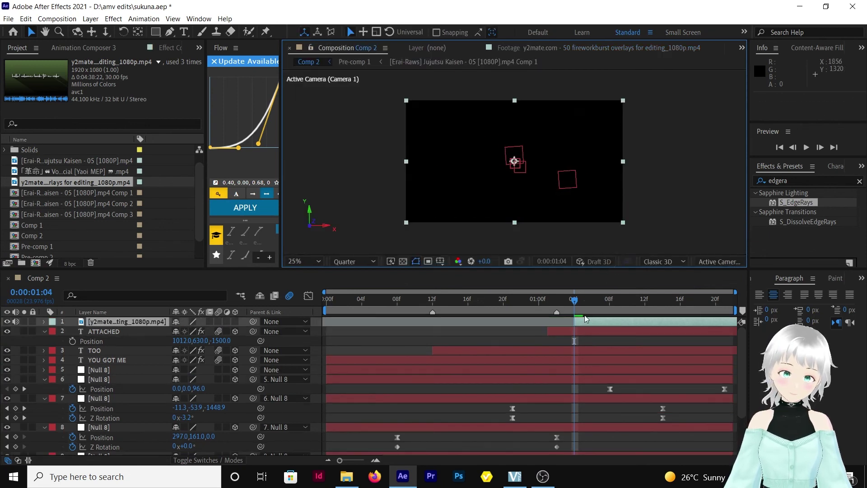
drag(585, 319, 460, 321)
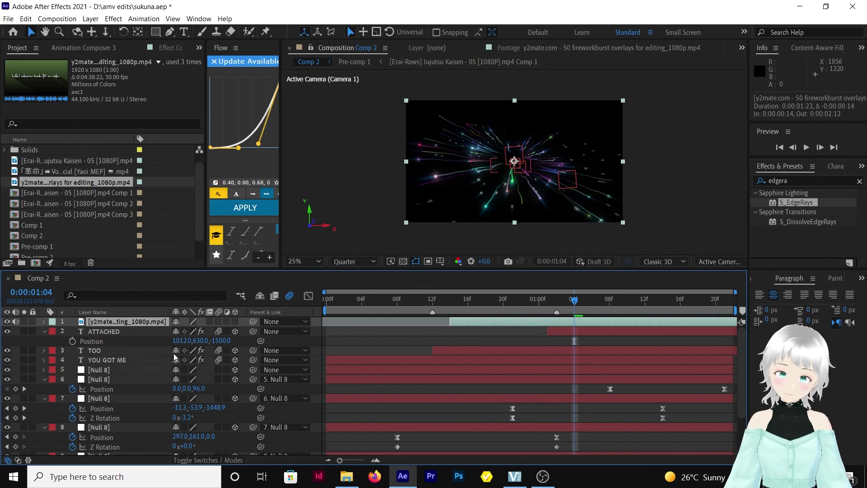
Move the firework overlay layer directly below Pre-comp 1 and view it briefly on its own
drag(116, 326, 119, 425)
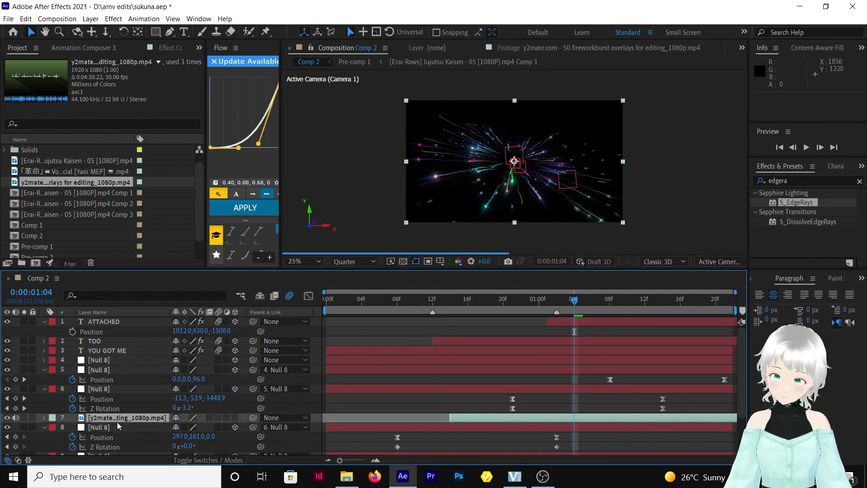
scroll(119, 424, down, 3)
drag(118, 366, 149, 444)
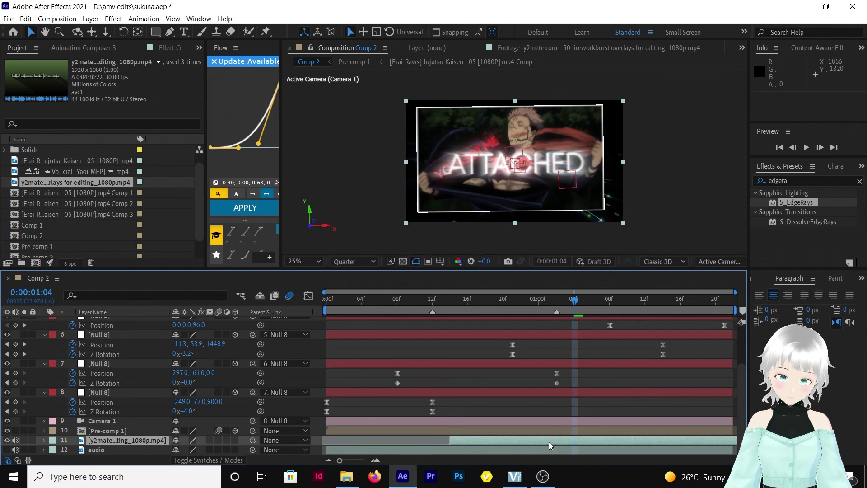
click(24, 441)
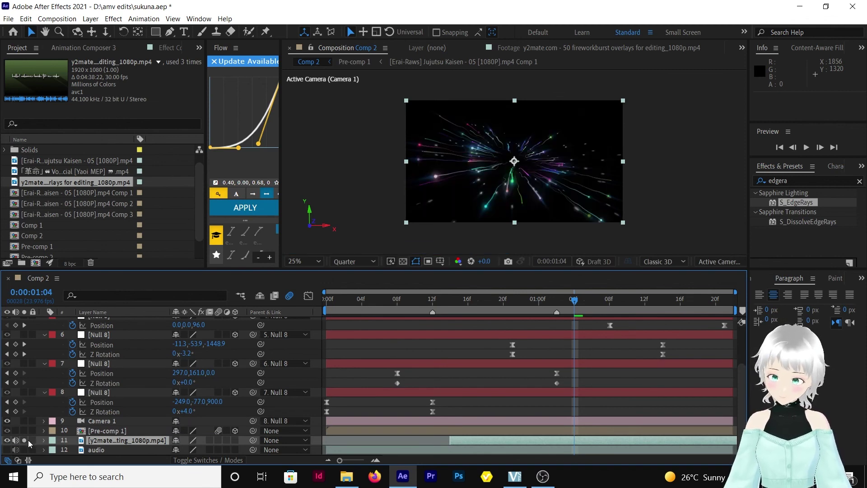
click(24, 440)
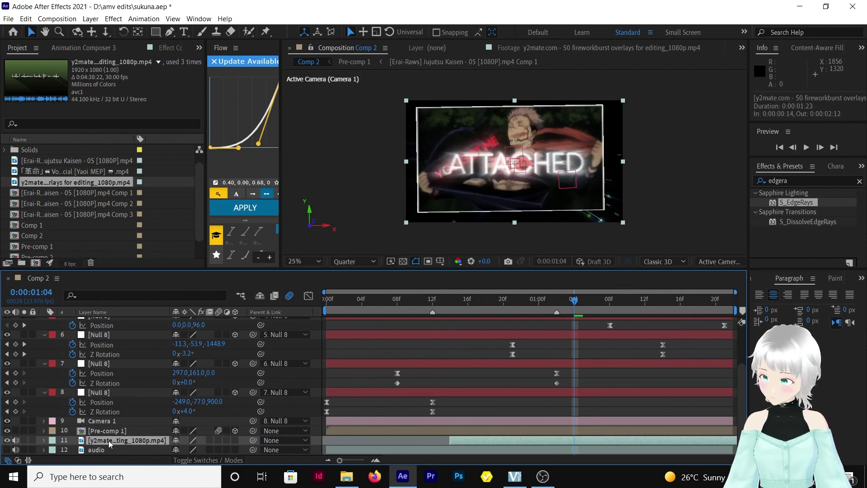
Scale the firework overlay layer to 125% and shift its start to about 0:00:00:22 while previewing around 0:00:01:01
key(s)
drag(209, 449, 219, 450)
drag(574, 299, 547, 310)
drag(497, 440, 538, 443)
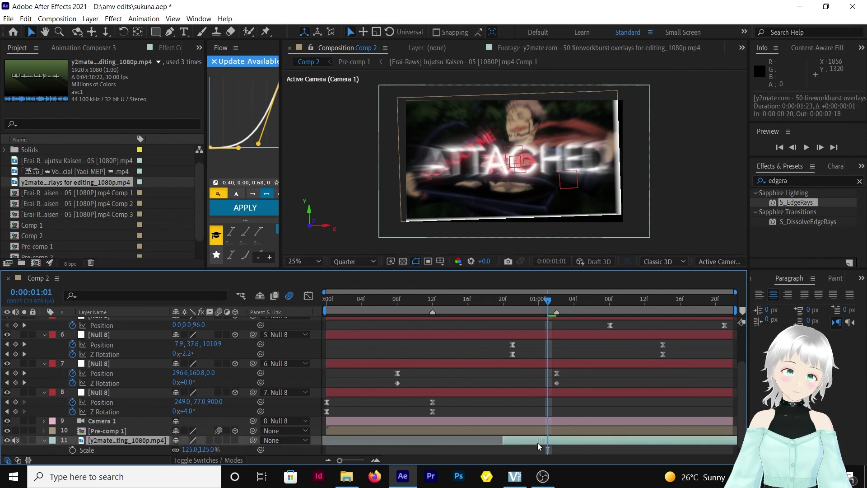
key(space)
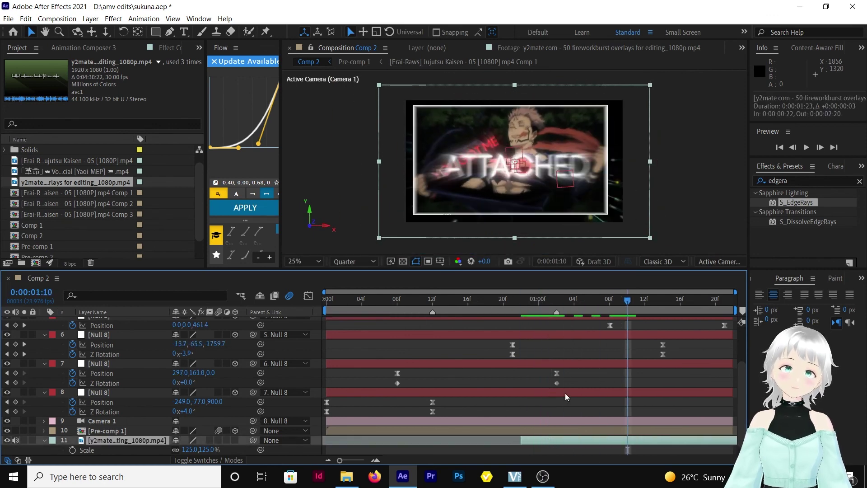
Shift the firework overlay's start earlier to about 0:00:00:15 and play Comp 2 from 0:00:00:00 to review the finished edit
click(329, 308)
key(space)
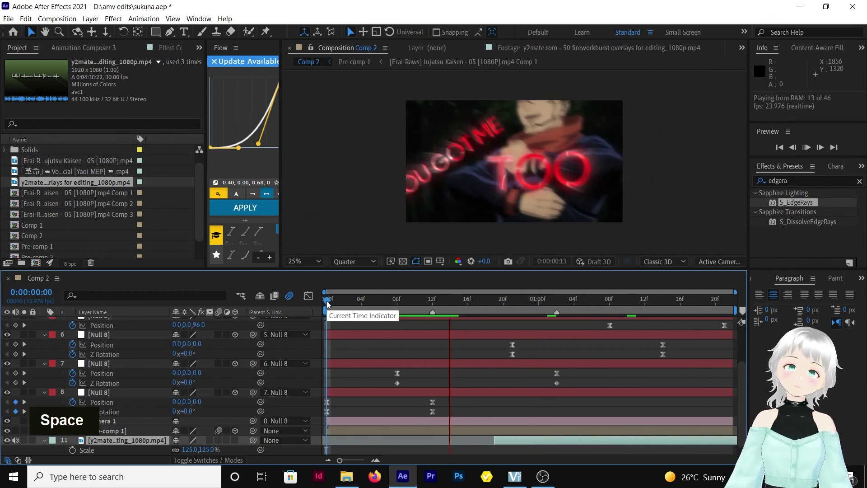
key(space)
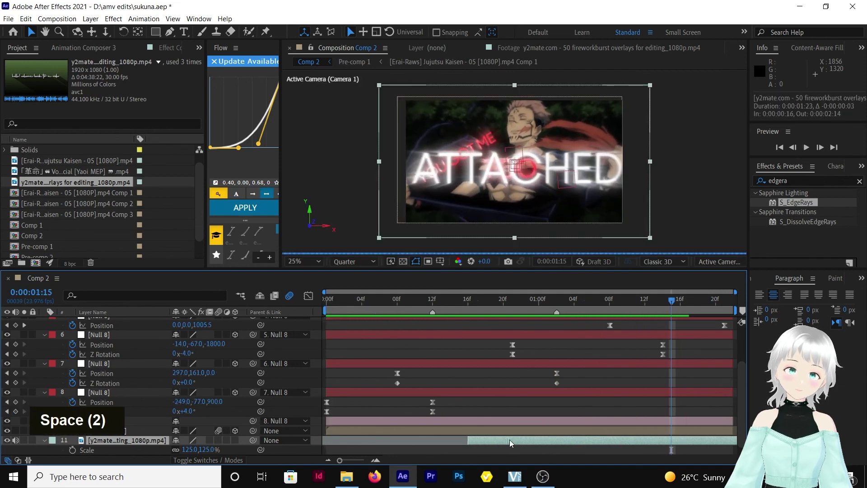
key(space)
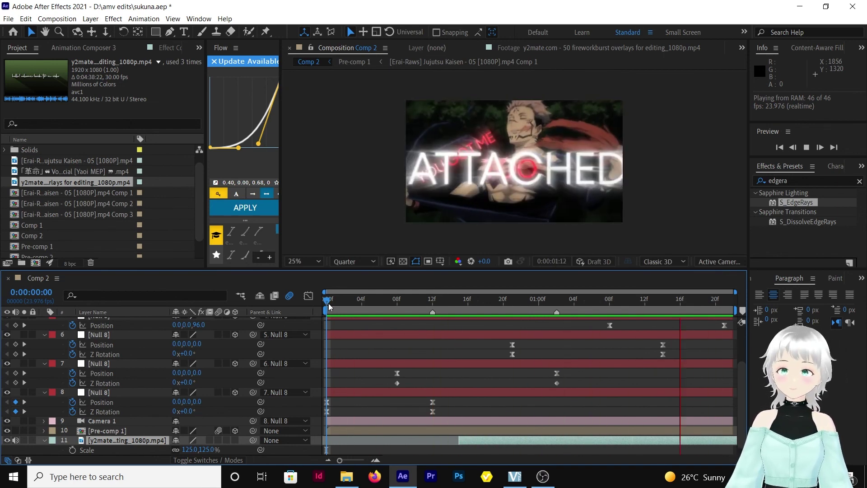
key(space)
key(space)
key(space)
key(space)
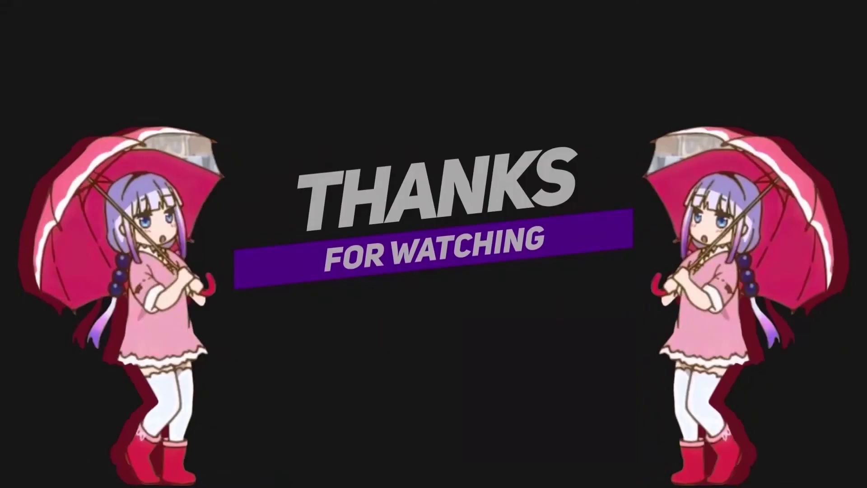